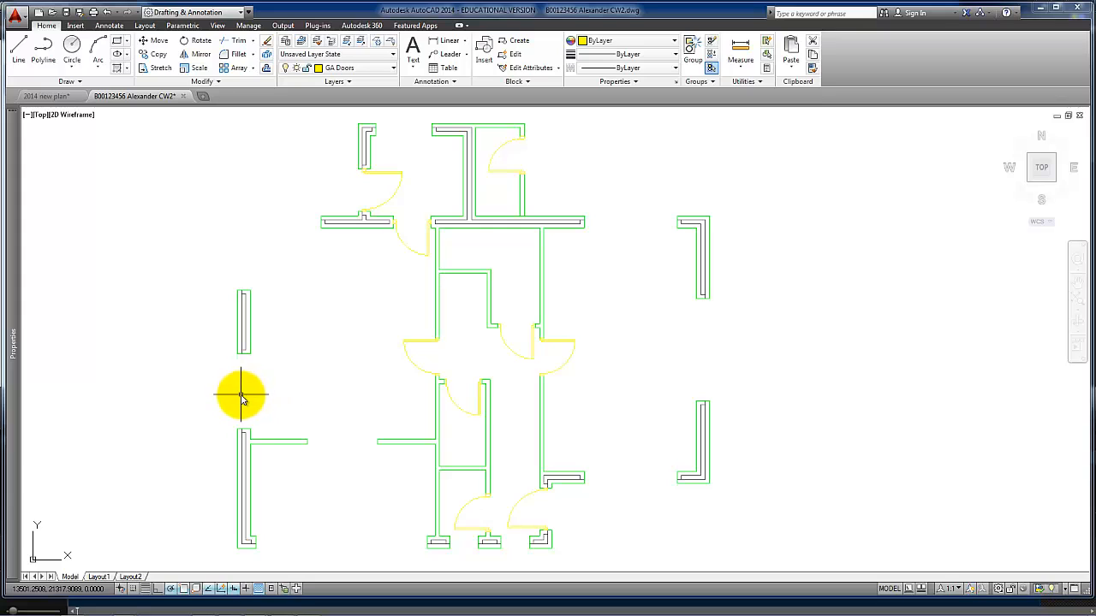
# Step: Draw a line across the opening in the left-hand external wall, joining the outer corners of its two wall ends
pyautogui.scroll(2, 244, 404)
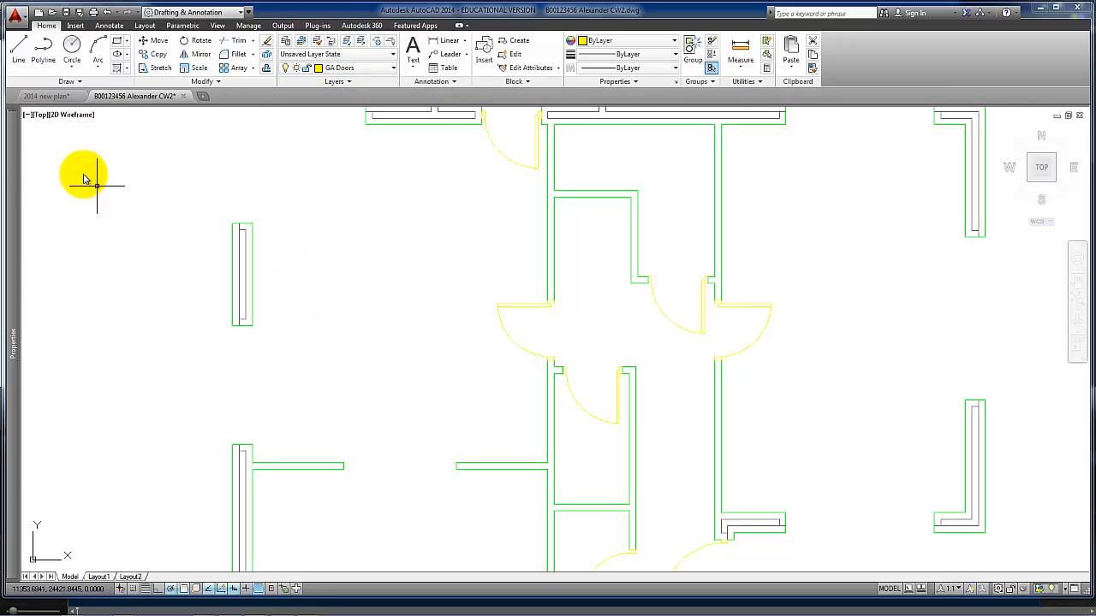
pyautogui.click(20, 61)
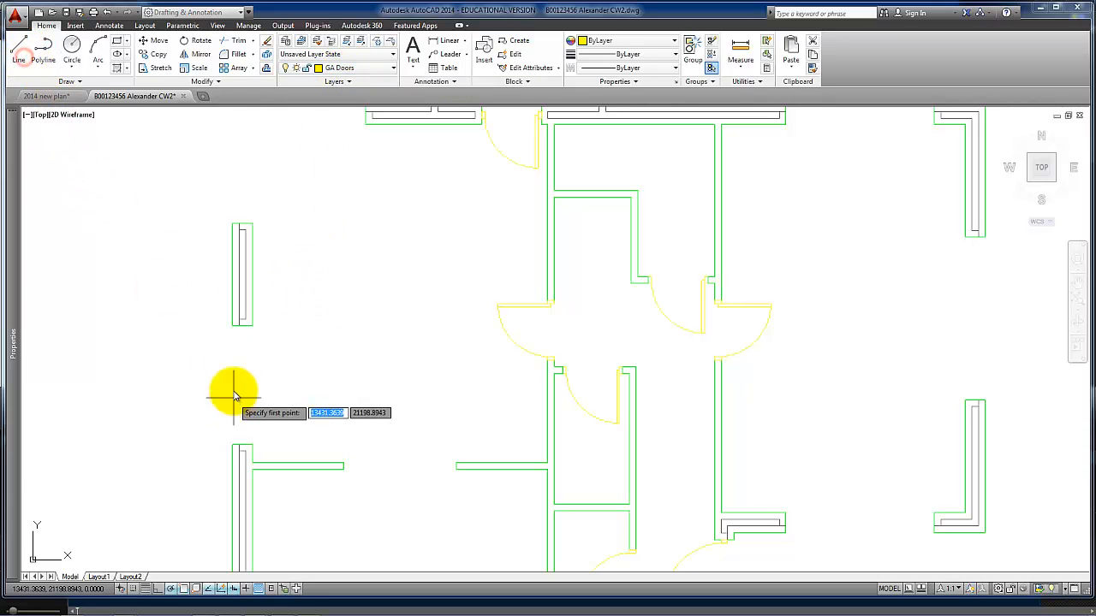
pyautogui.scroll(2, 230, 349)
pyautogui.click(235, 315)
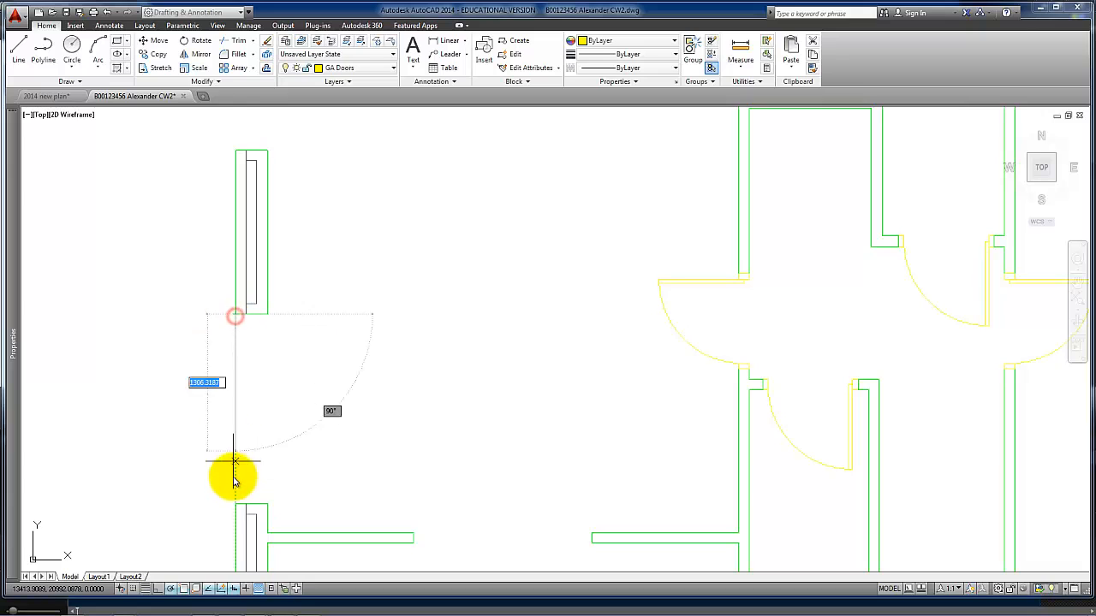
pyautogui.click(235, 505)
pyautogui.press('Return')
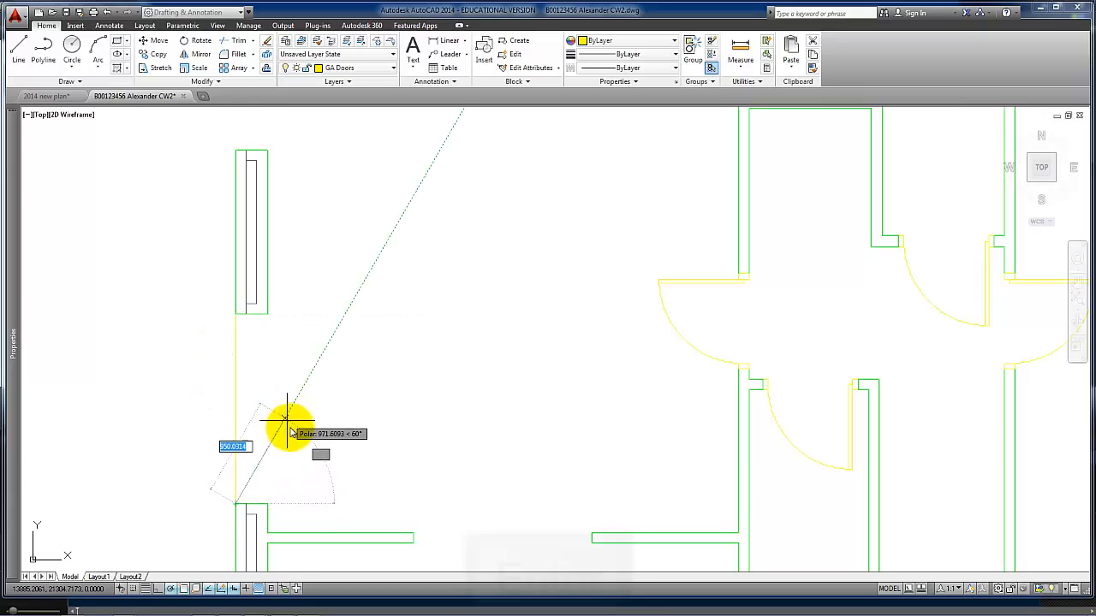
# Step: Offset the opening line inward by 100 three times, reaching the wall's inner face
pyautogui.click(266, 68)
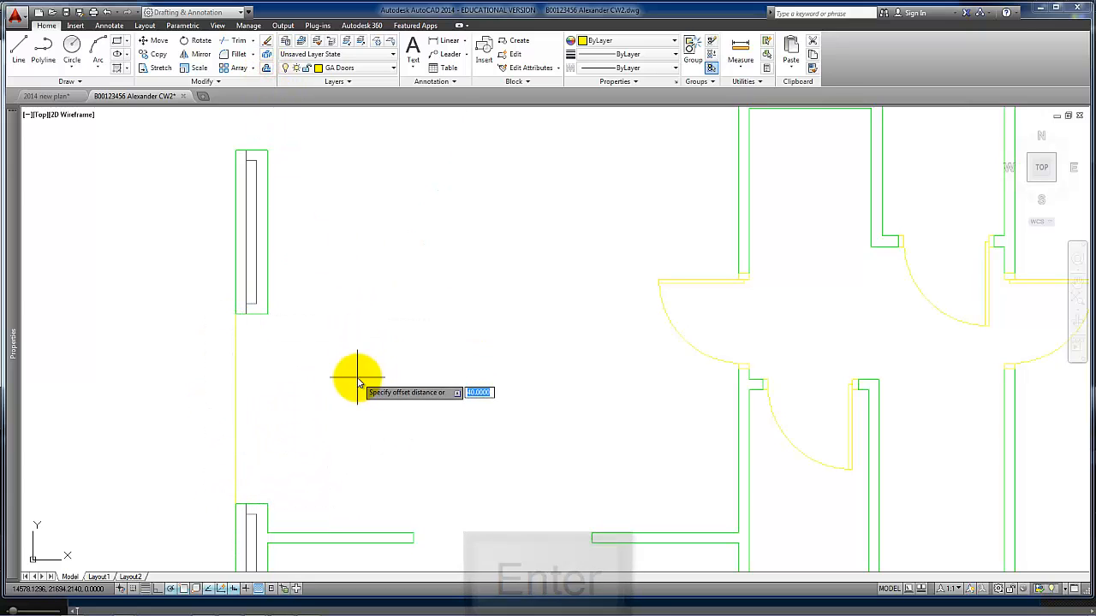
pyautogui.write('1')
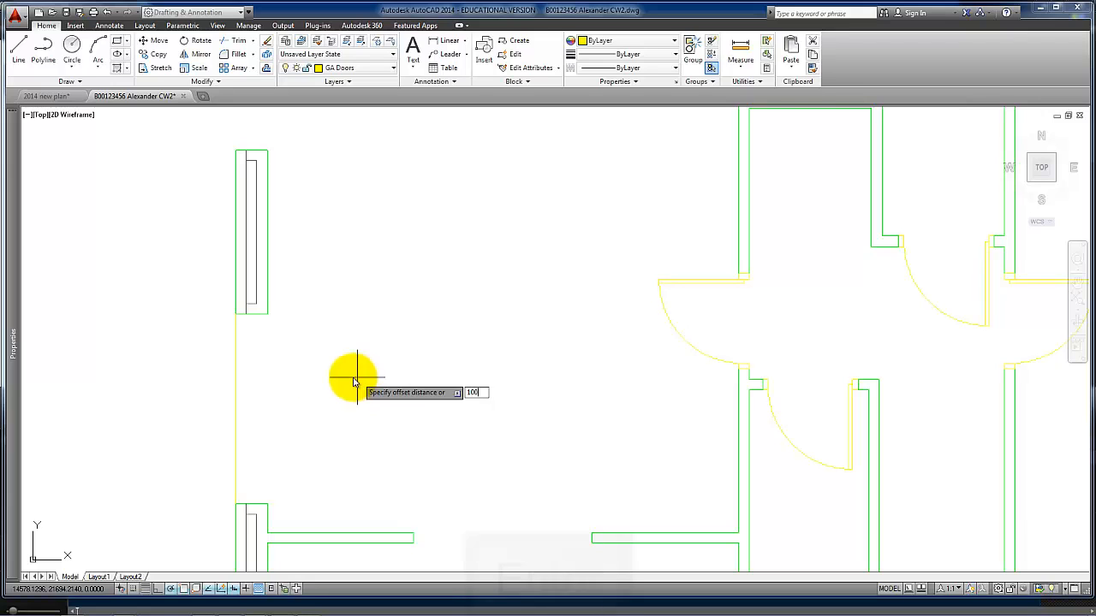
pyautogui.press('Return')
pyautogui.click(235, 374)
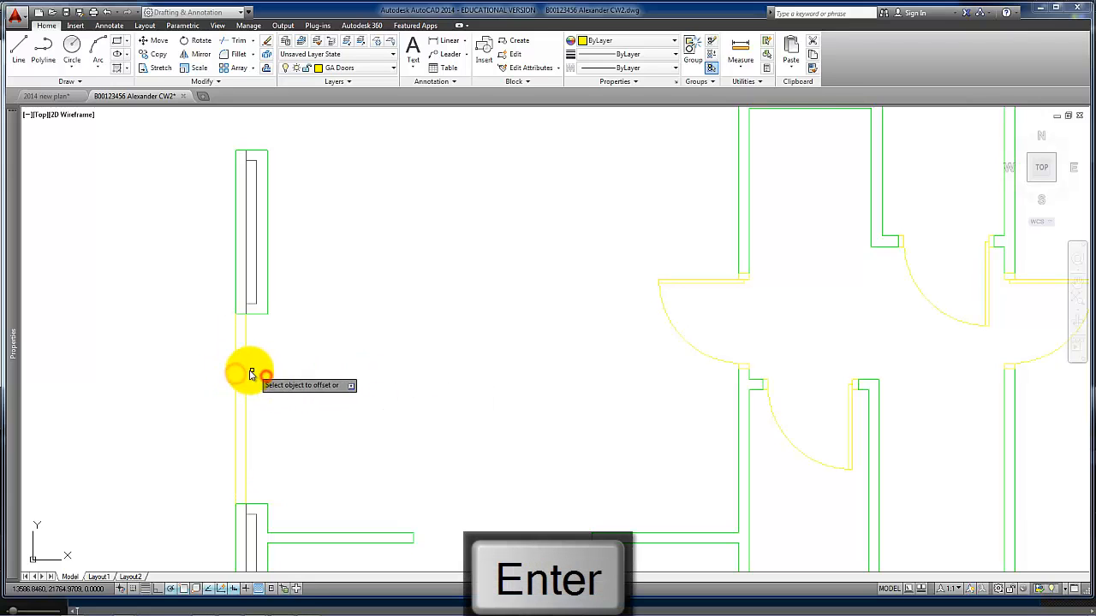
pyautogui.click(262, 377)
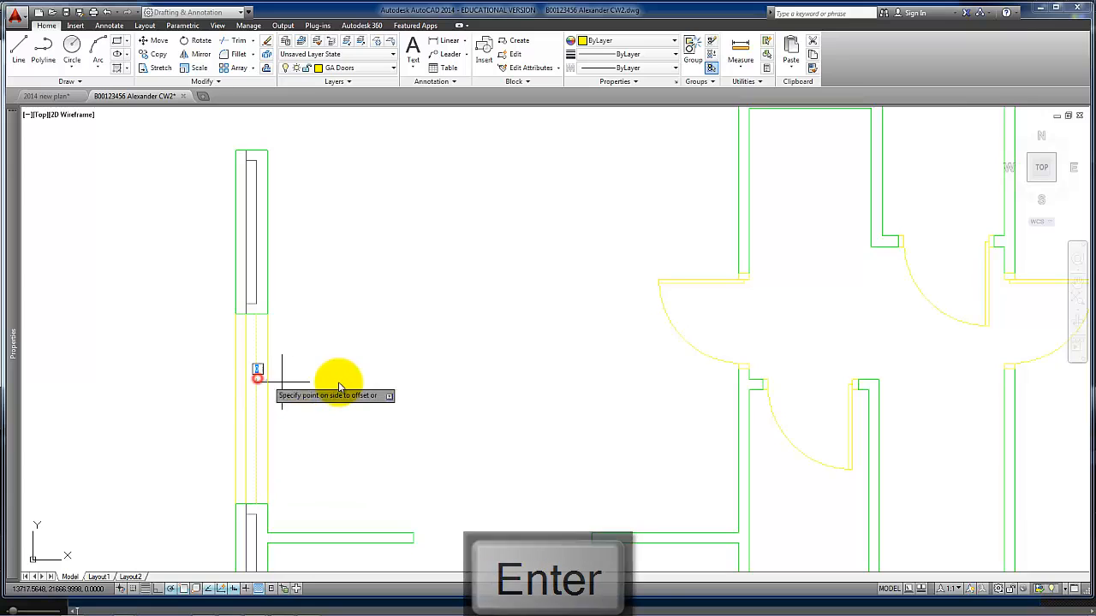
pyautogui.press('Return')
# Step: Offset the upper wall end line by 50 into the opening
pyautogui.scroll(5, 241, 331)
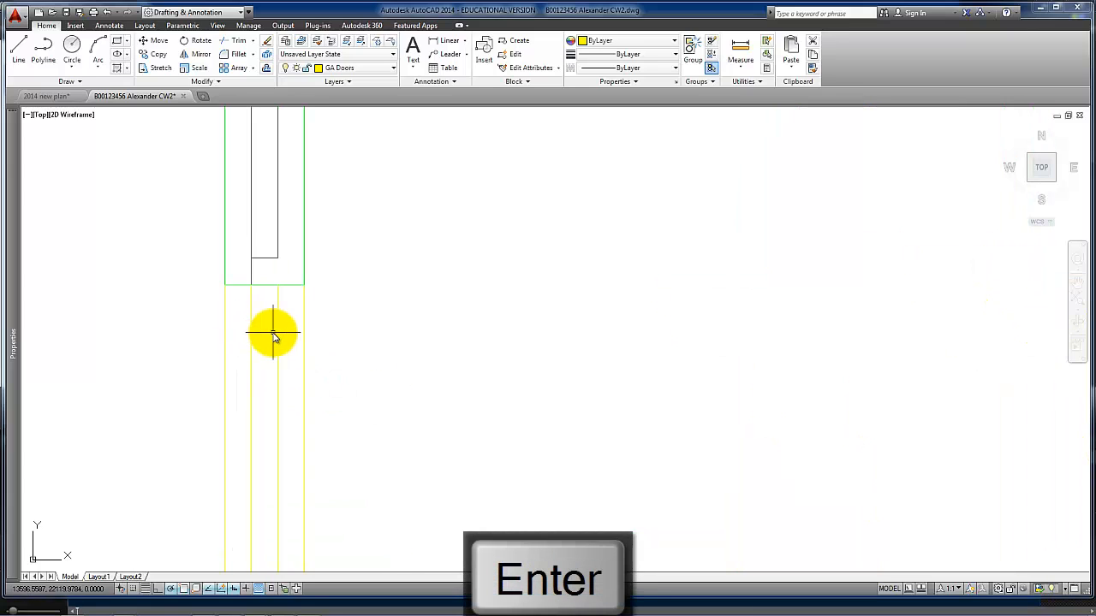
pyautogui.click(265, 72)
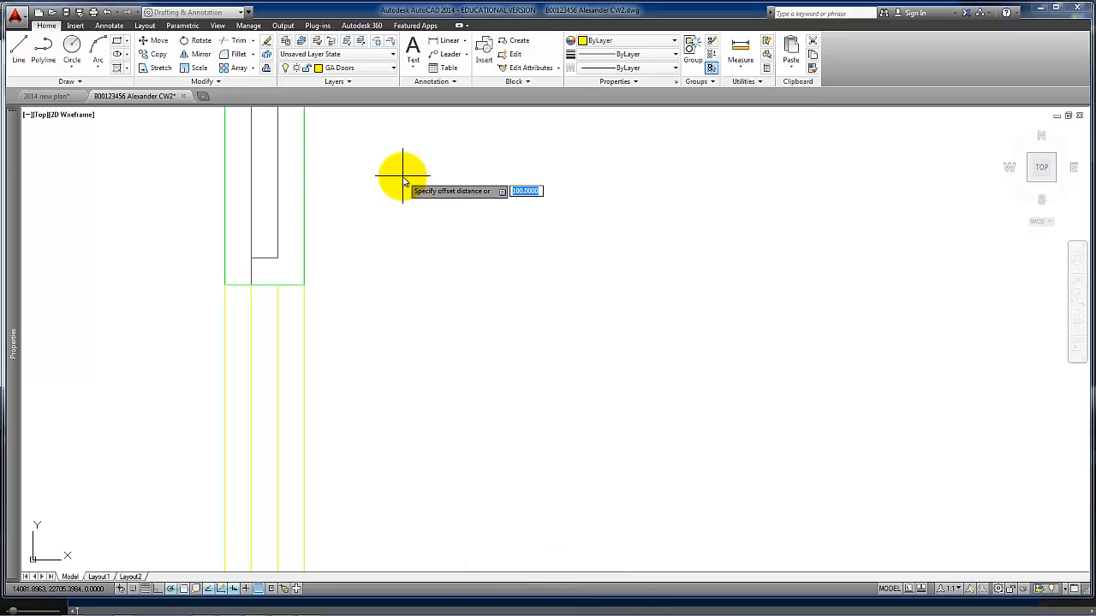
pyautogui.write('50')
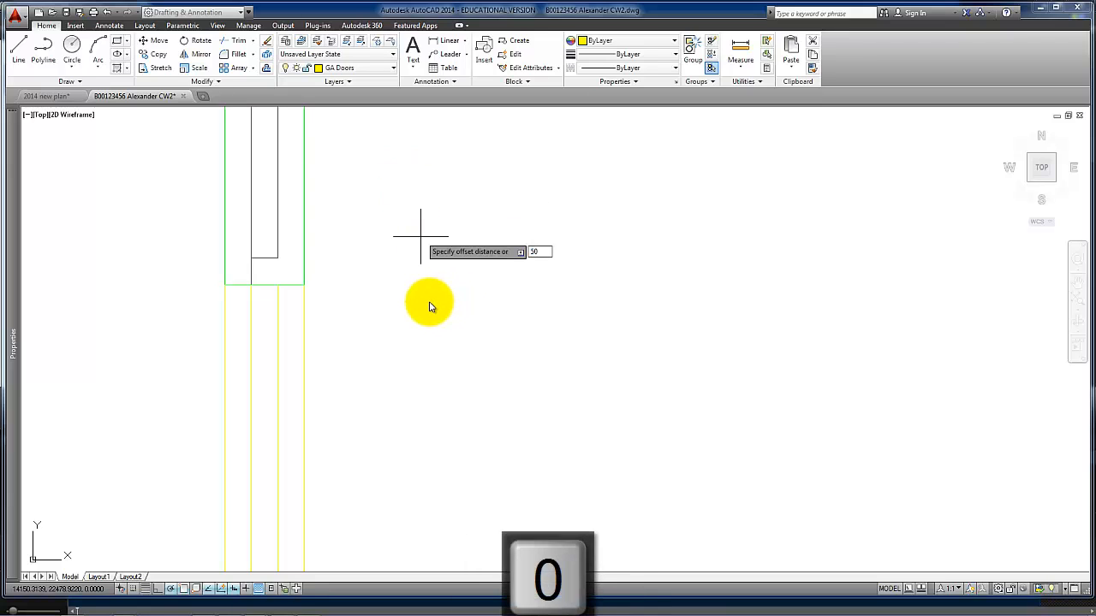
pyautogui.press('Return')
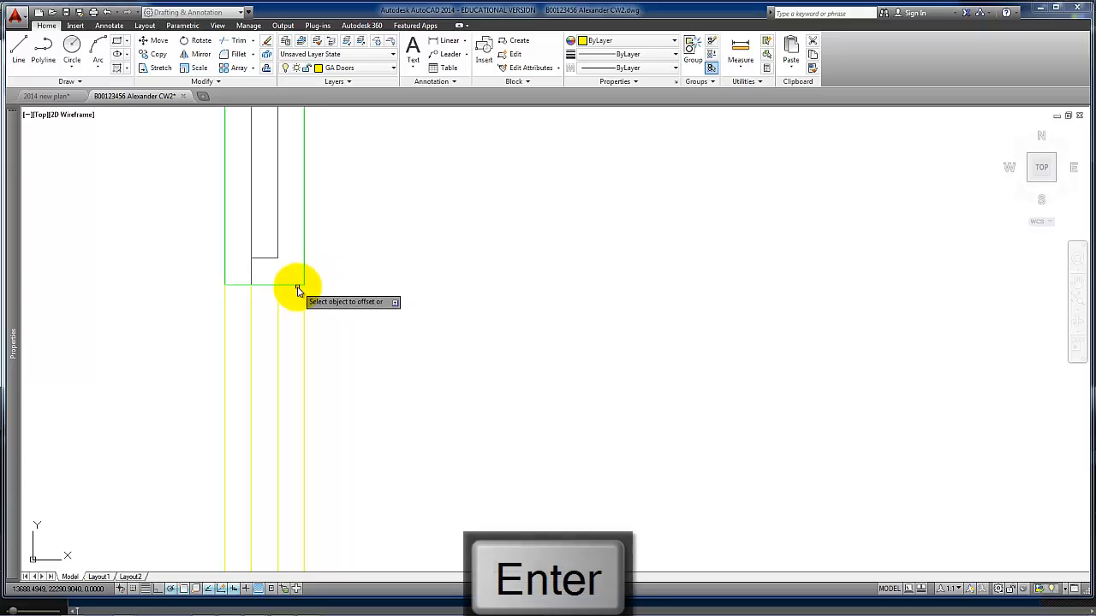
pyautogui.click(298, 288)
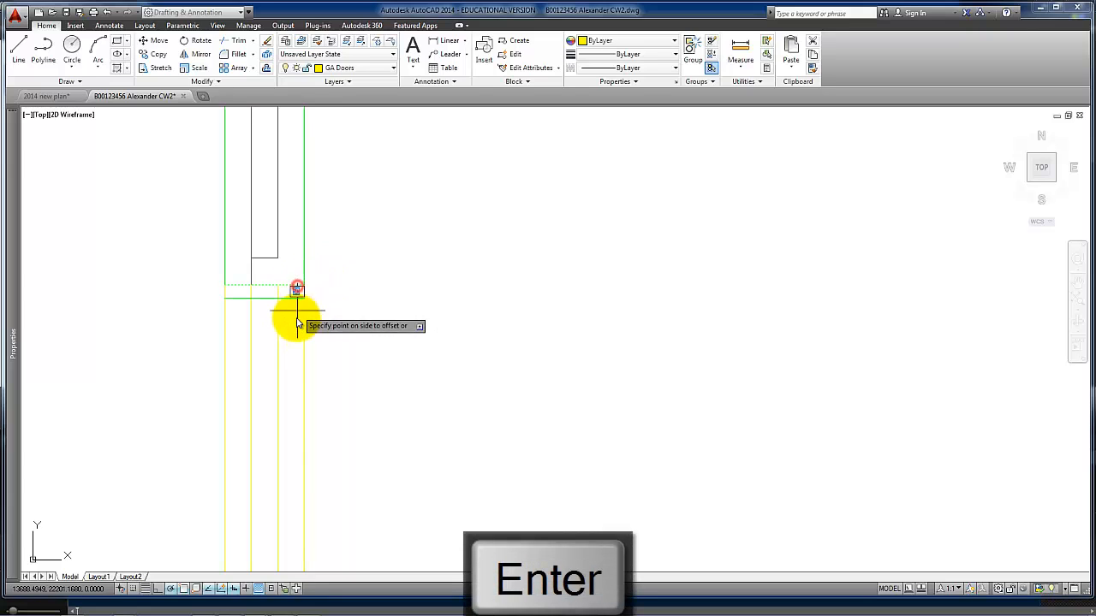
pyautogui.click(380, 350)
# Step: Trim both outer portions of the offset jamb line, keeping only the piece between the two middle door lines
pyautogui.scroll(2, 261, 295)
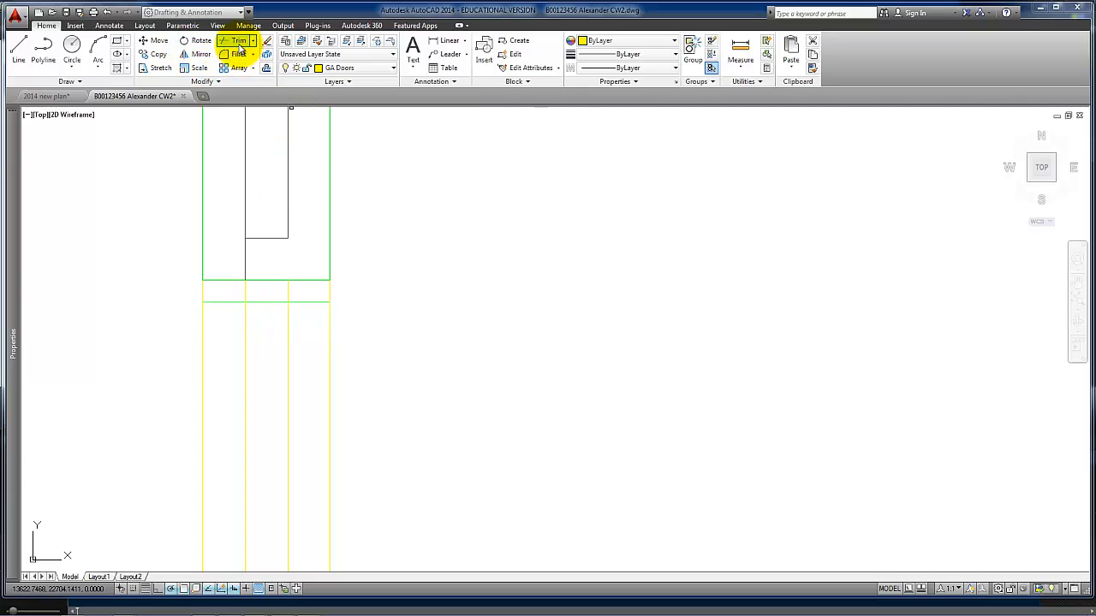
pyautogui.click(239, 42)
pyautogui.press('Return')
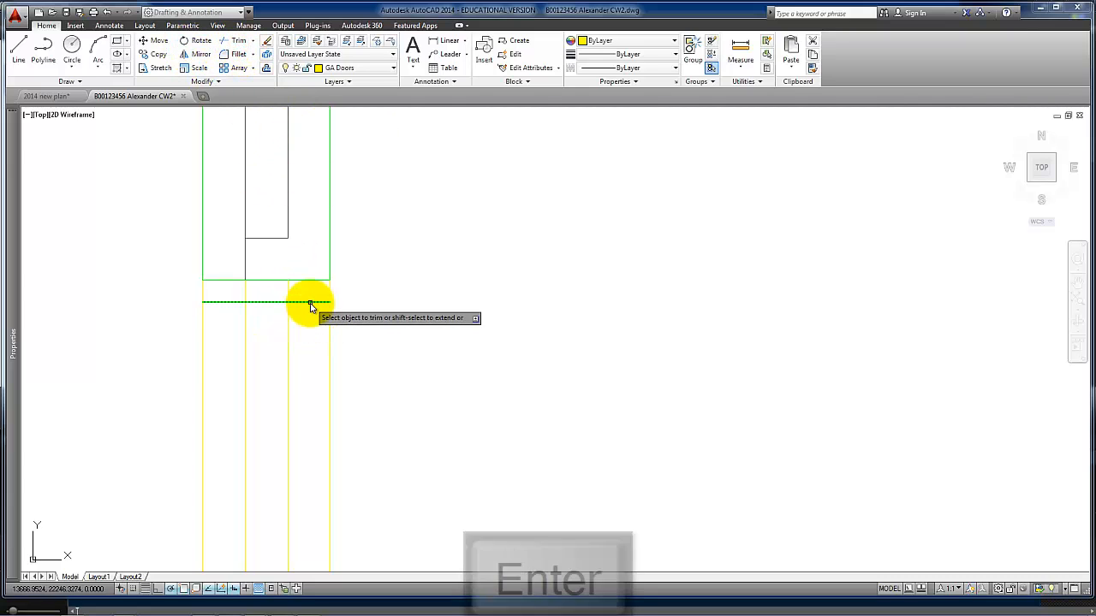
pyautogui.click(311, 303)
pyautogui.click(232, 303)
# Step: Move the trimmed jamb line to the GA Doors layer
pyautogui.click(255, 307)
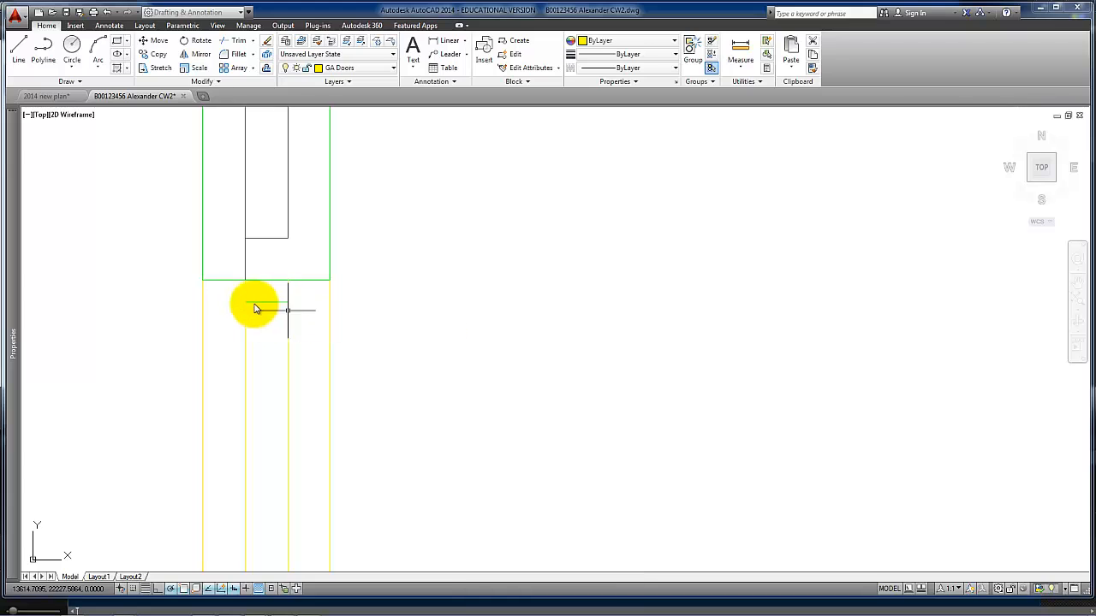
pyautogui.click(301, 323)
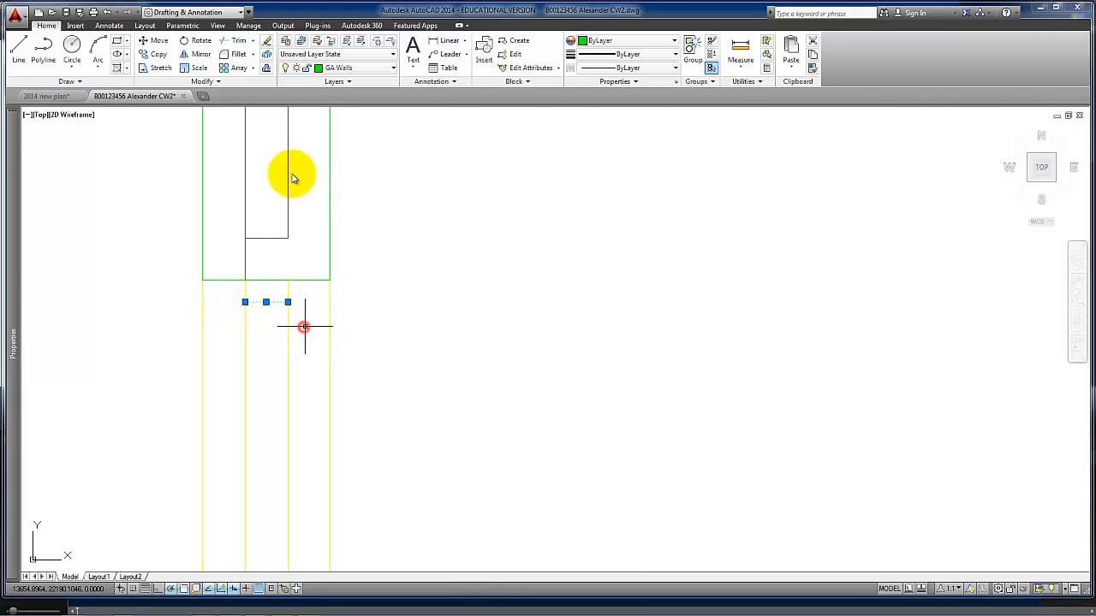
pyautogui.click(396, 71)
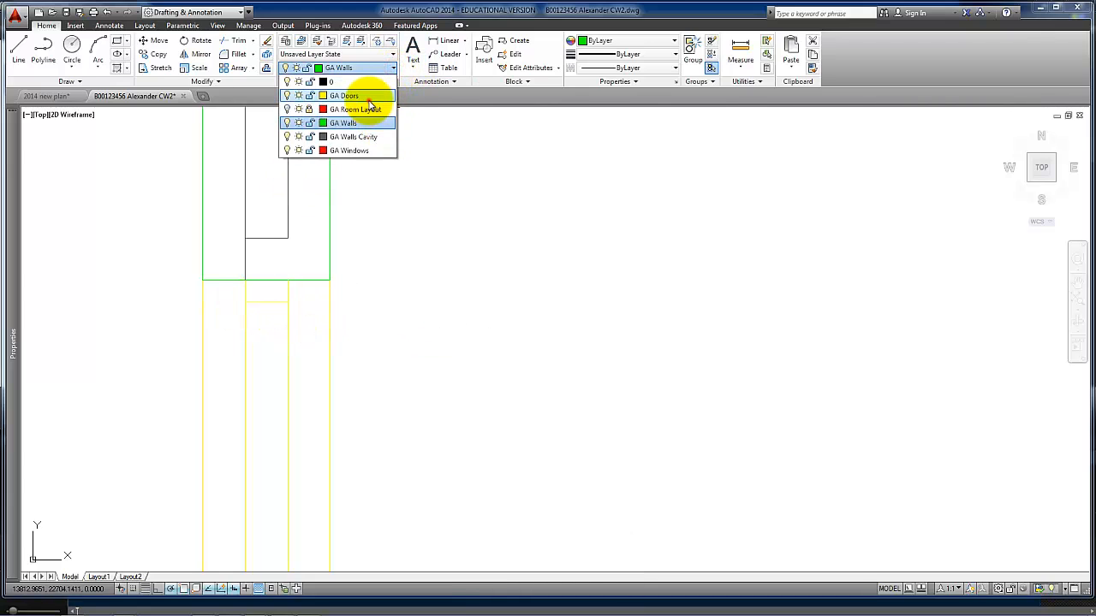
pyautogui.click(369, 98)
pyautogui.press('Escape')
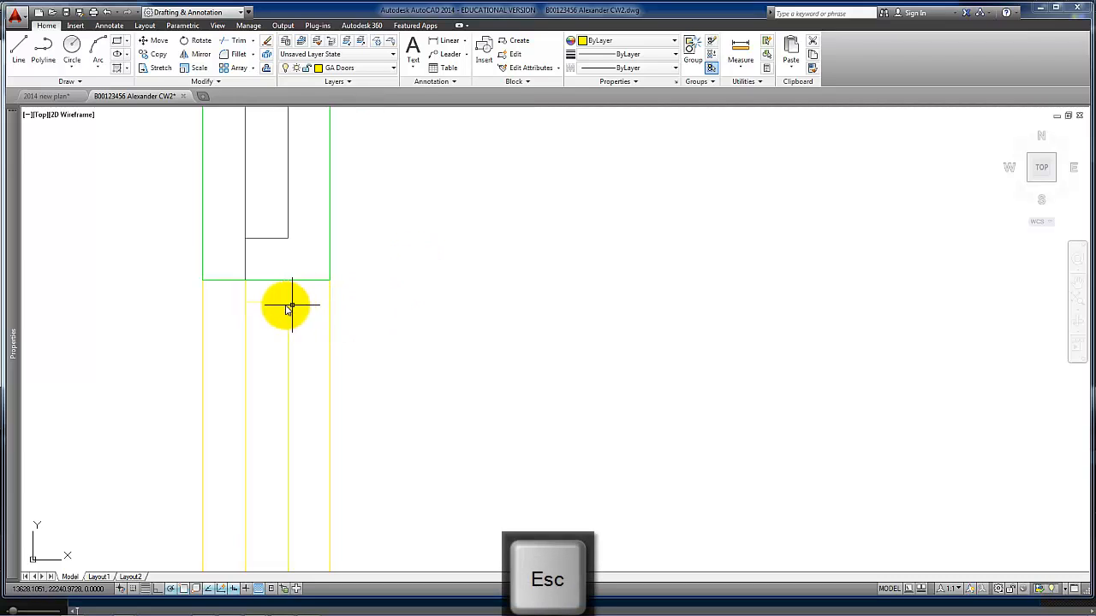
# Step: Mirror the short jamb line about the opening's midpoint to its lower end, keeping the source line
pyautogui.click(199, 56)
pyautogui.scroll(-4, 325, 379)
pyautogui.moveTo(372, 437); pyautogui.dragTo(389, 257, button='middle')
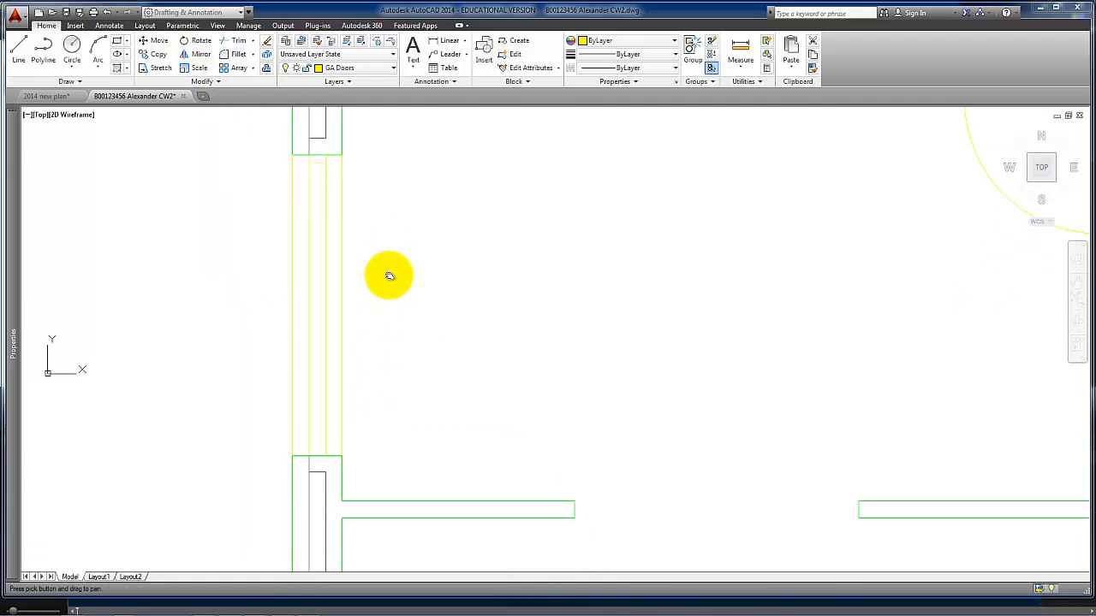
pyautogui.click(342, 303)
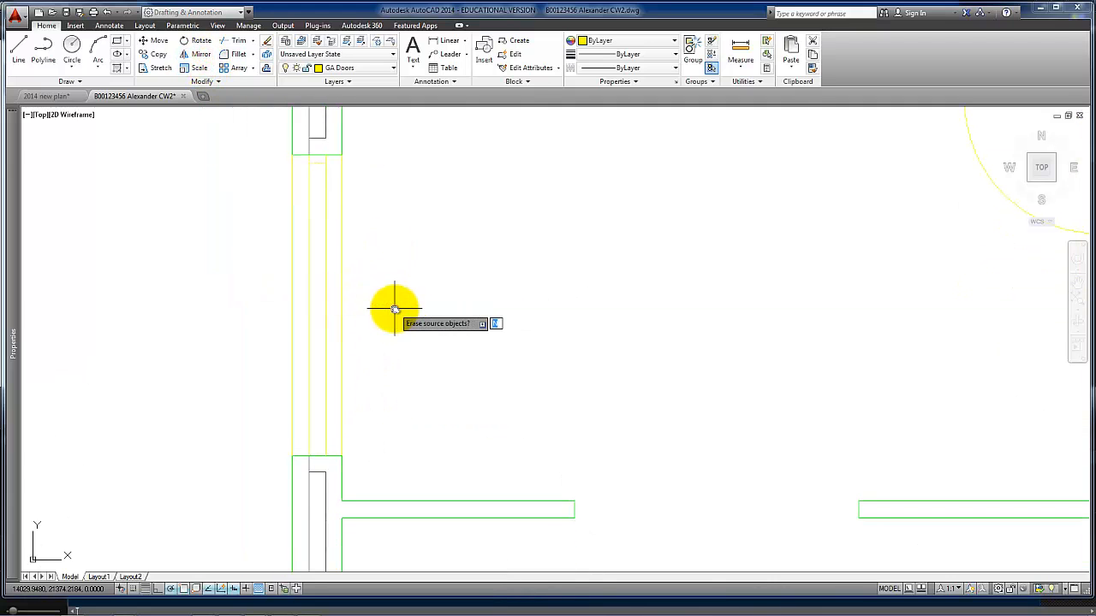
pyautogui.press('Return')
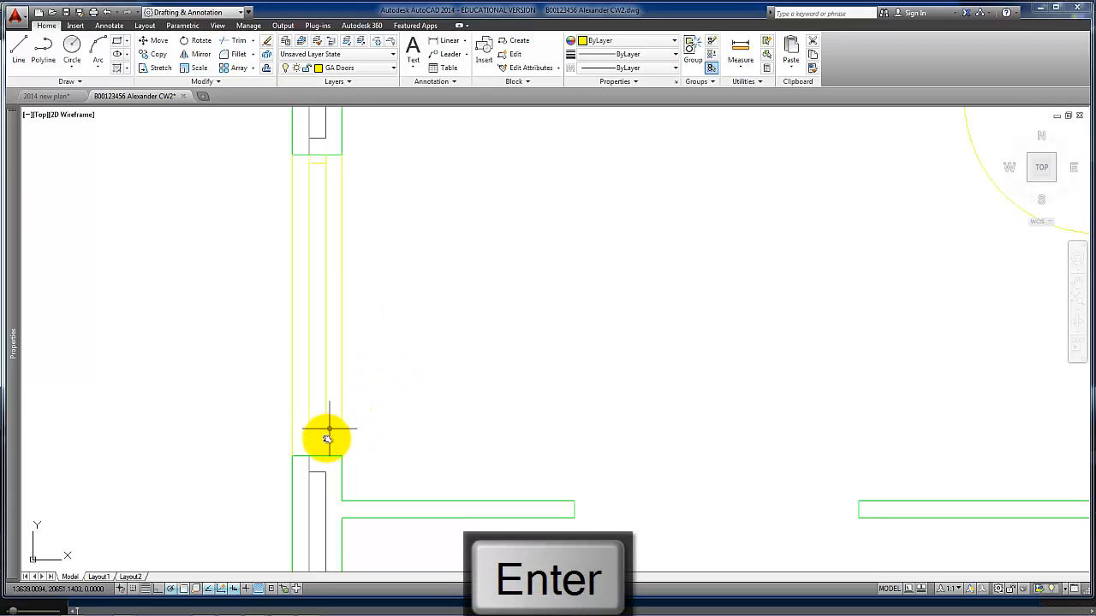
# Step: Copy the lower jamb line from its inner endpoint to the midpoint of the adjacent door line
pyautogui.scroll(2, 328, 439)
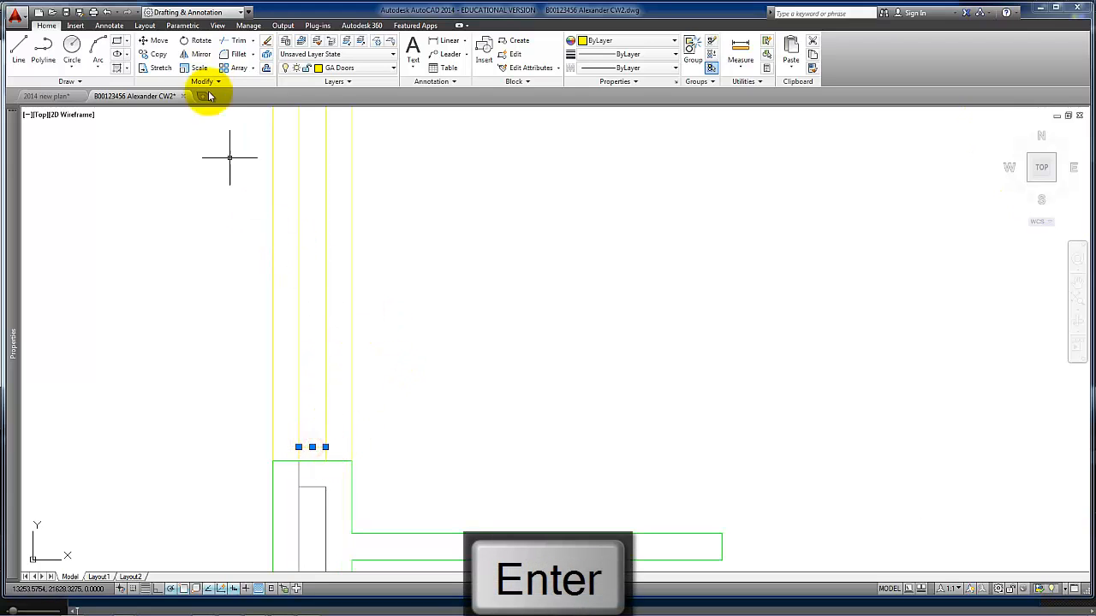
pyautogui.click(156, 53)
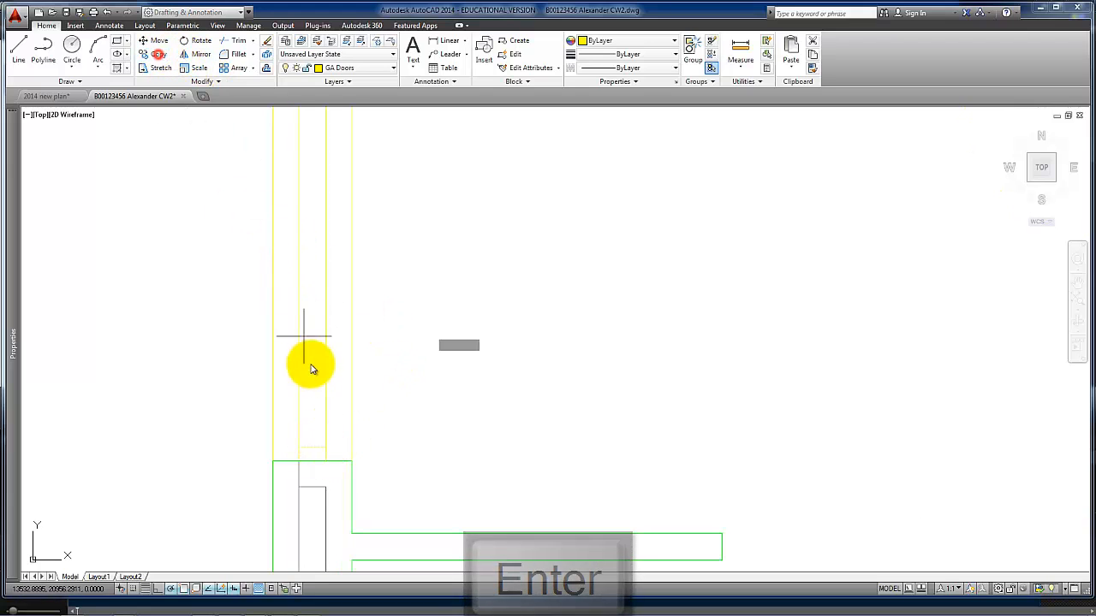
pyautogui.click(326, 446)
pyautogui.scroll(-2, 328, 190)
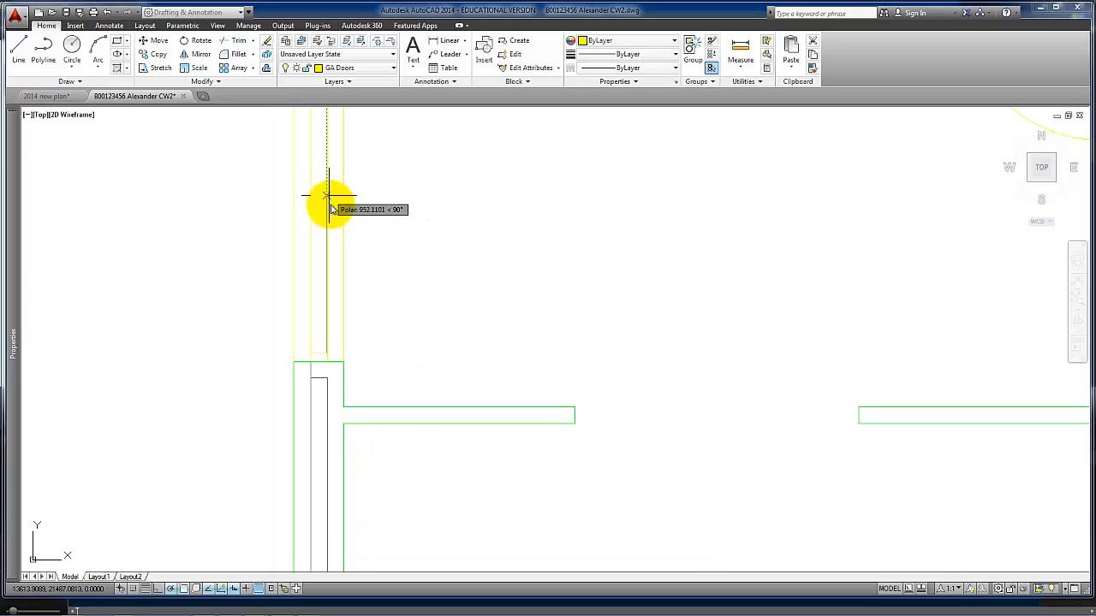
pyautogui.moveTo(330, 237); pyautogui.dragTo(333, 294, button='middle')
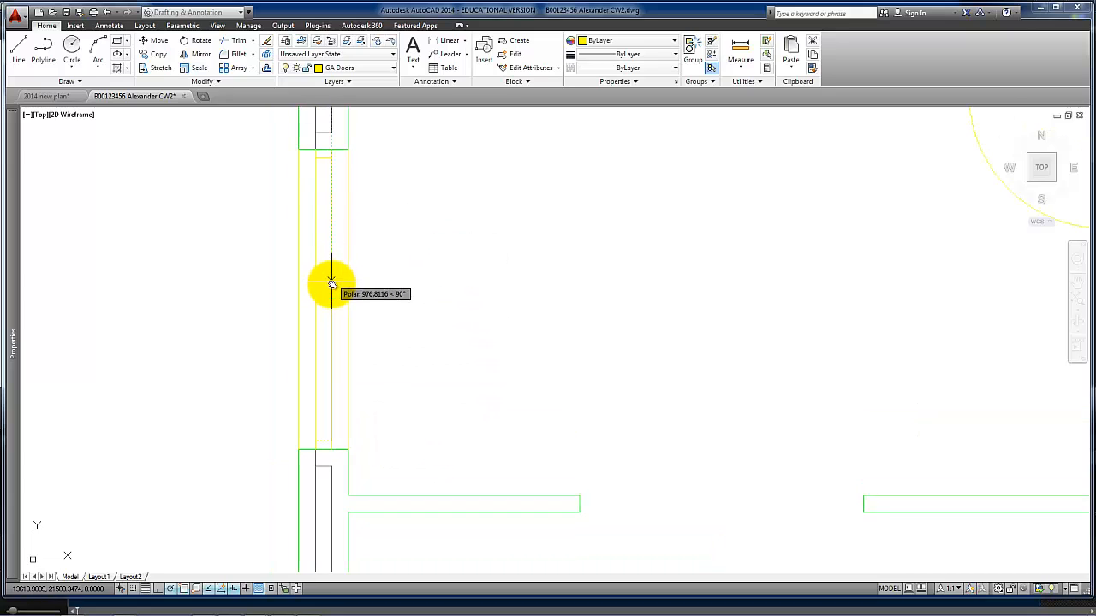
pyautogui.press('Return')
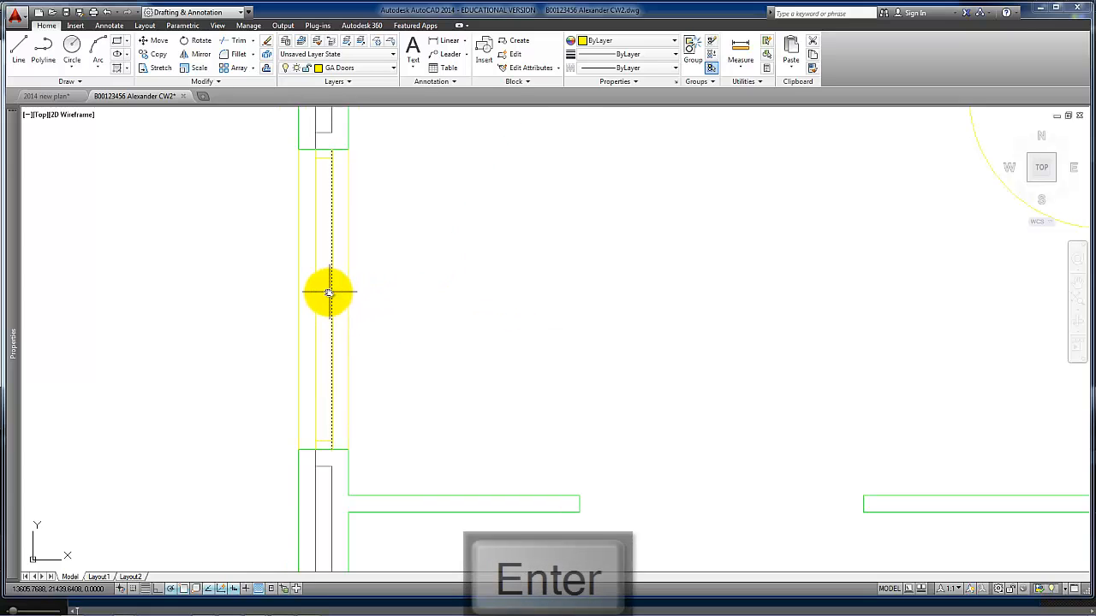
# Step: Offset the short line at the middle of the opening downward by 25
pyautogui.scroll(3, 327, 294)
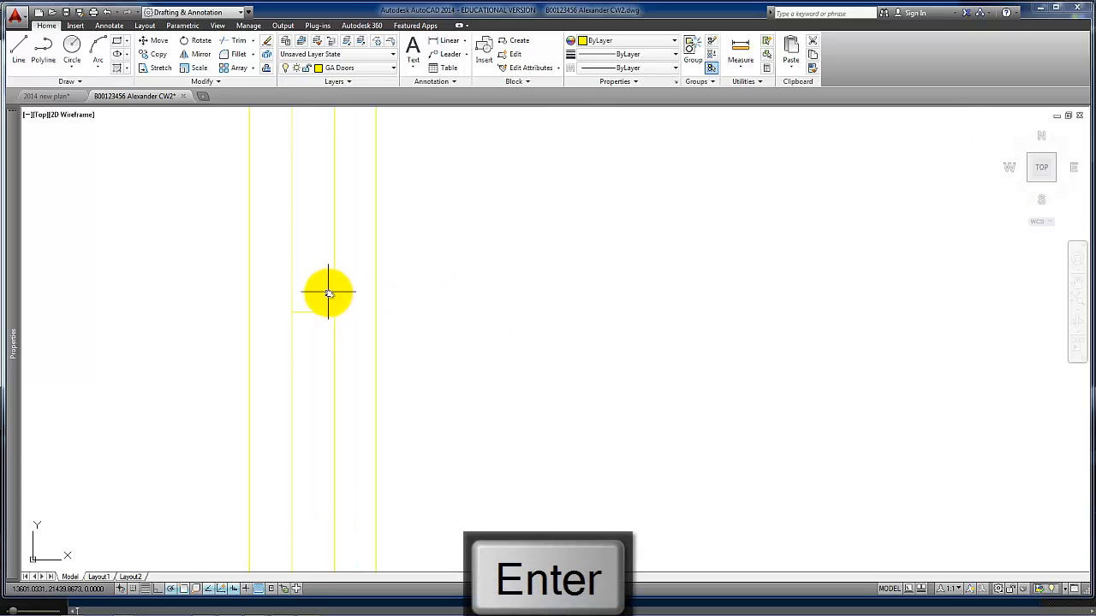
pyautogui.click(267, 69)
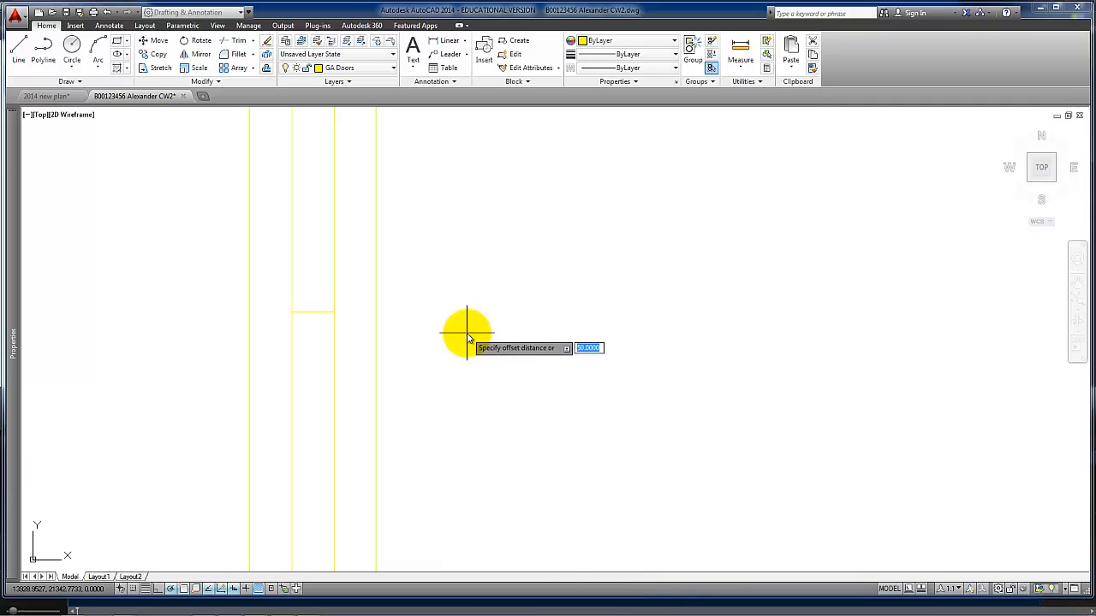
pyautogui.write('5')
pyautogui.press('Return')
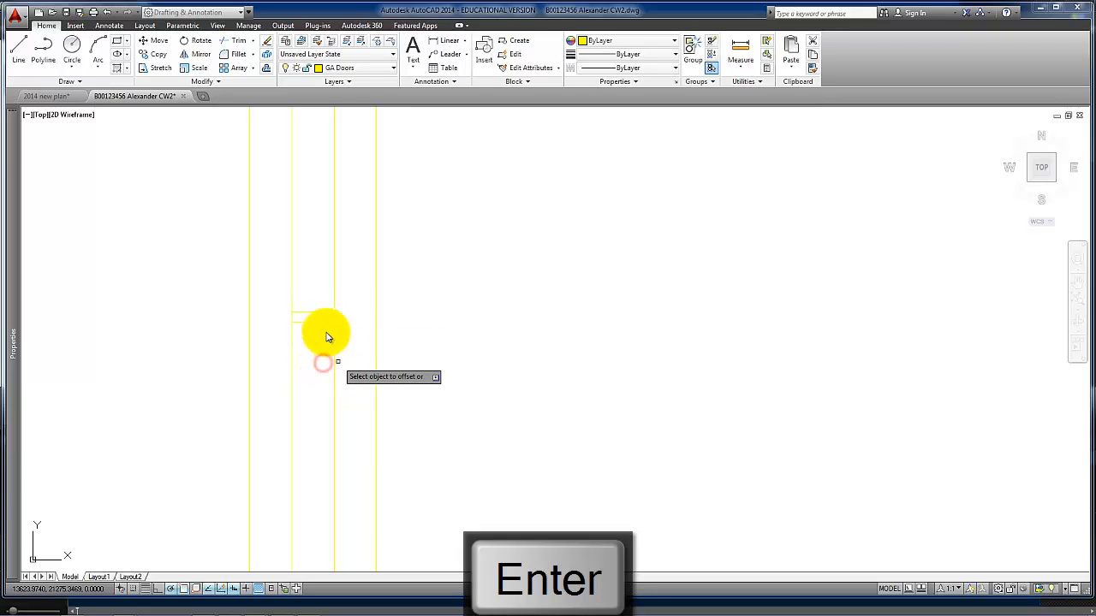
pyautogui.press('Return')
# Step: Offset the inner of the two middle door lines by 50 toward the outer face, between the pair
pyautogui.press('Return')
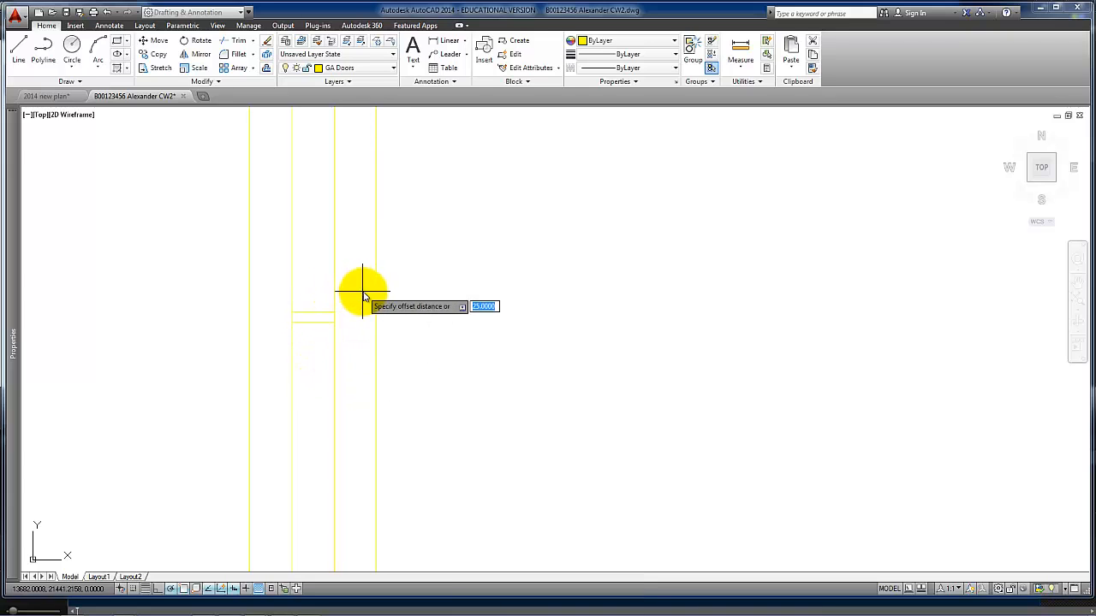
pyautogui.write('50')
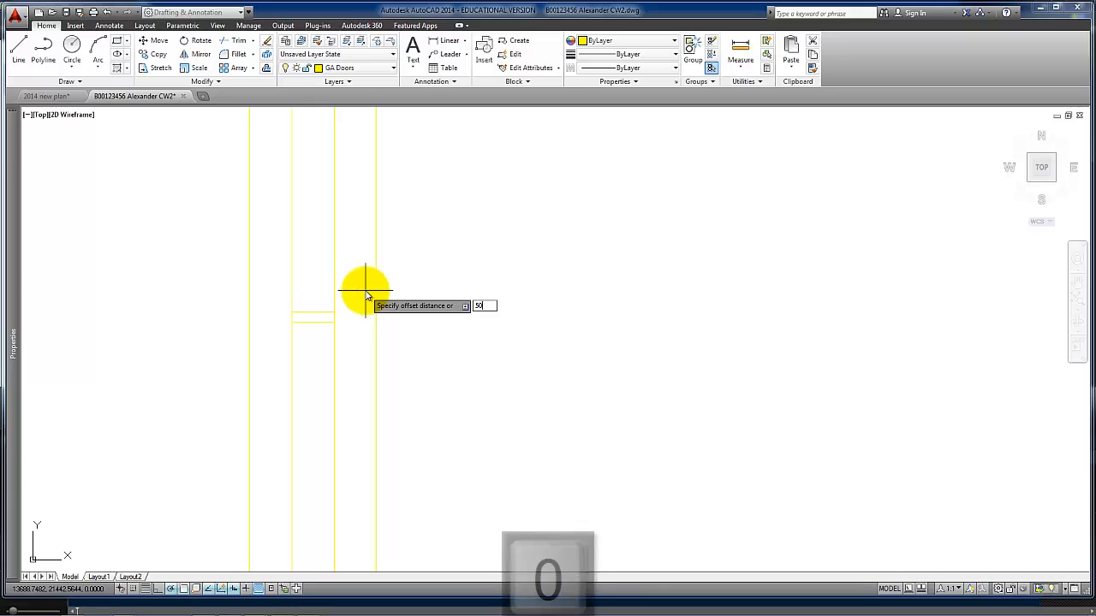
pyautogui.press('Return')
pyautogui.click(335, 276)
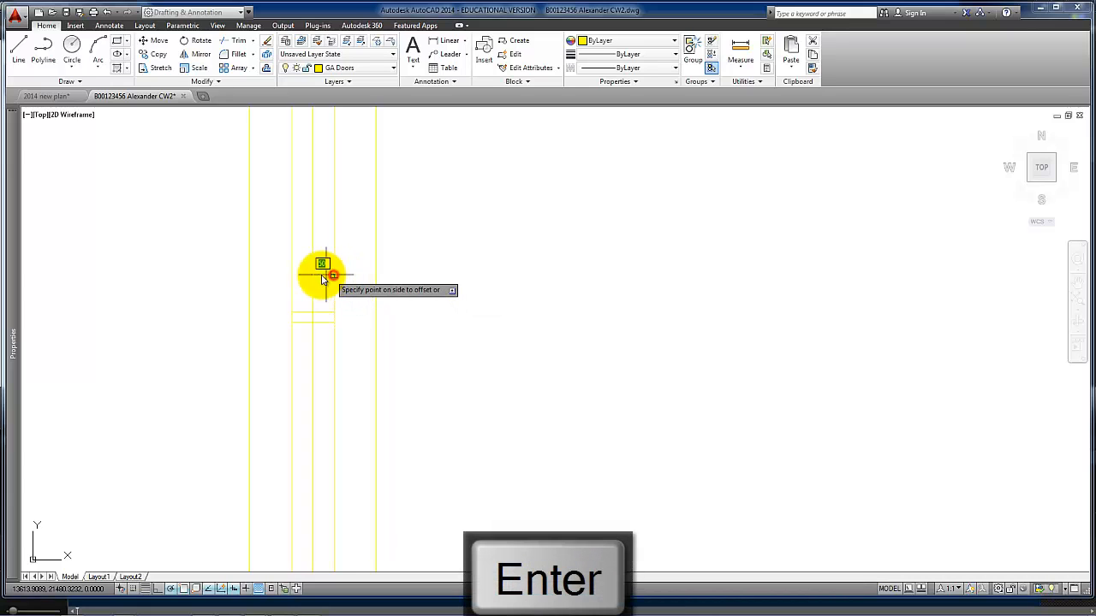
pyautogui.click(321, 276)
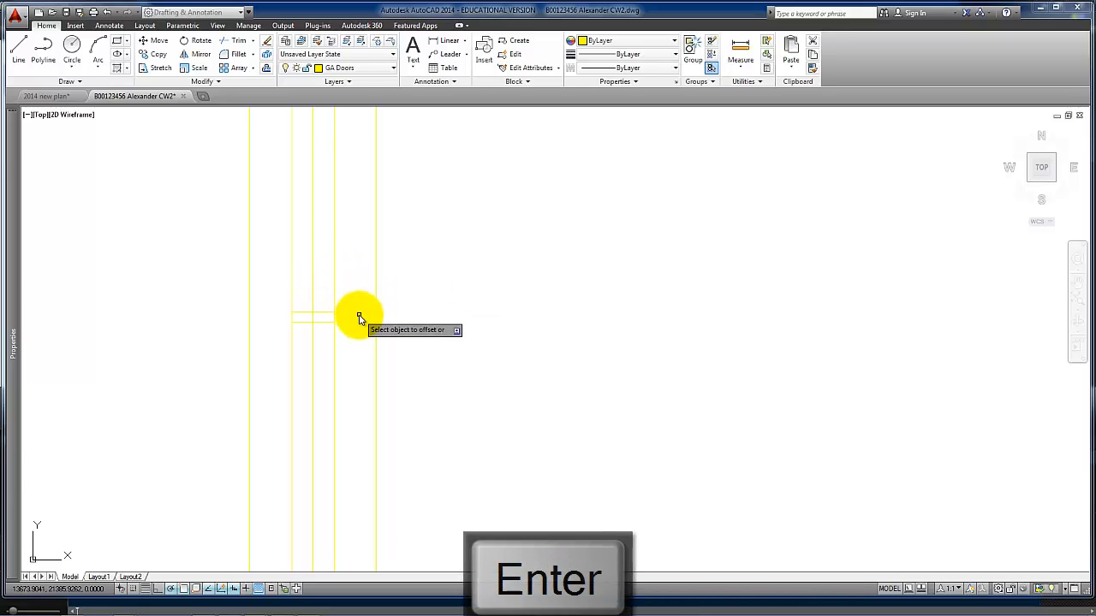
pyautogui.press('Return')
pyautogui.press('Return')
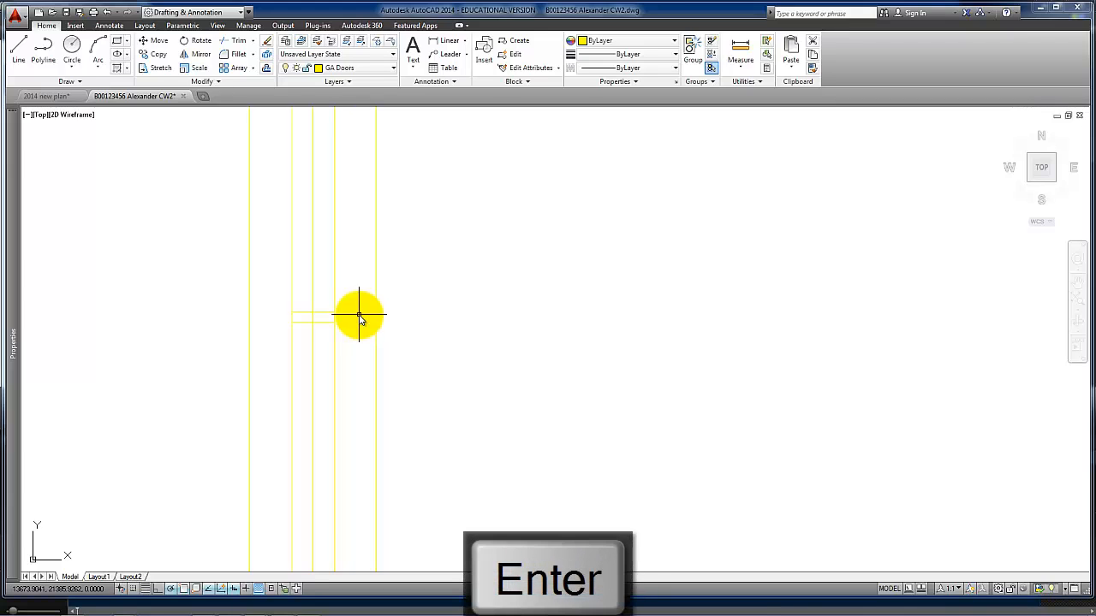
# Step: Trim the outer halves of the two short lines at the opening's middle, up to the centre door line
pyautogui.scroll(2, 324, 318)
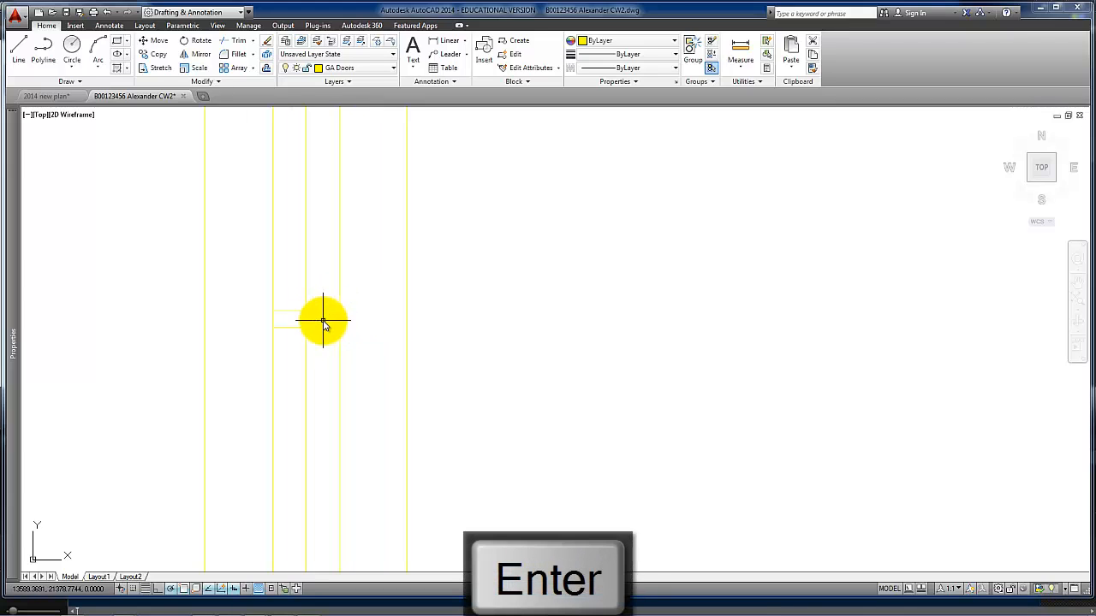
pyautogui.scroll(2, 323, 321)
pyautogui.click(232, 40)
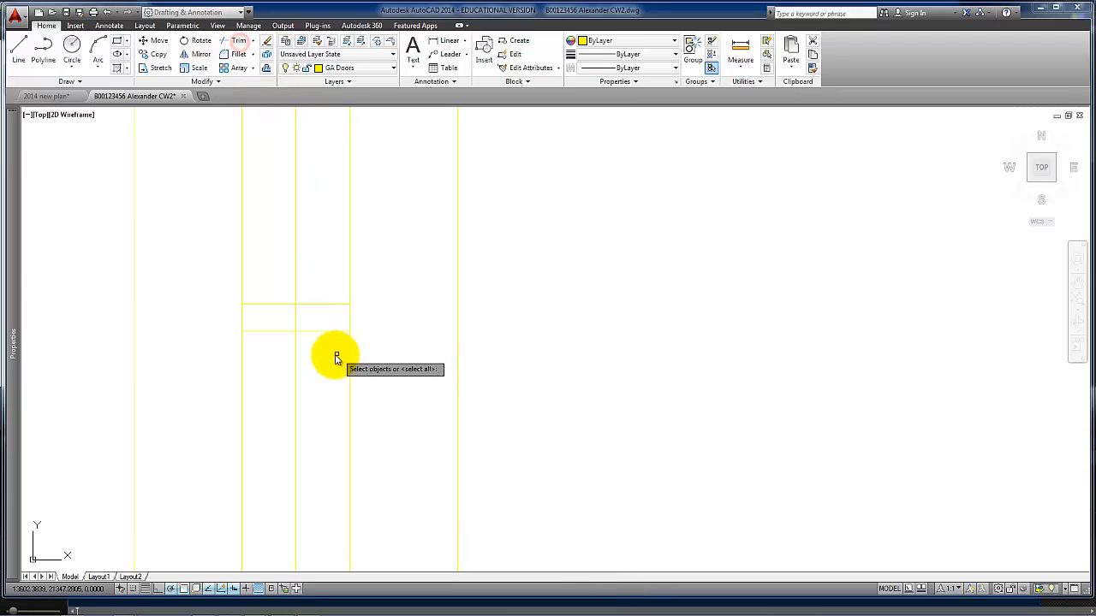
pyautogui.press('Return')
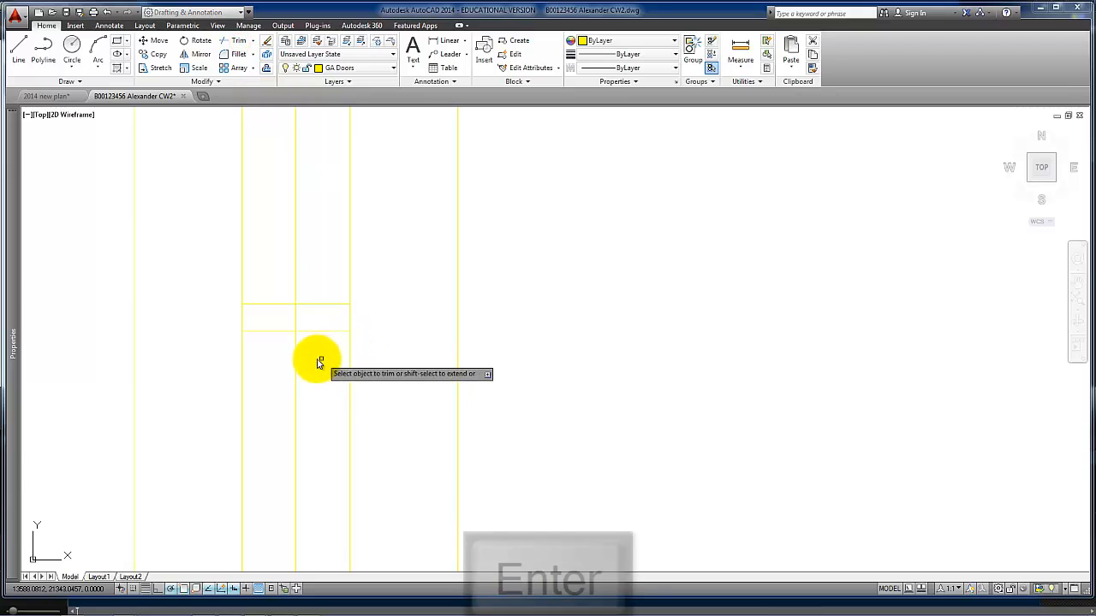
pyautogui.click(286, 305)
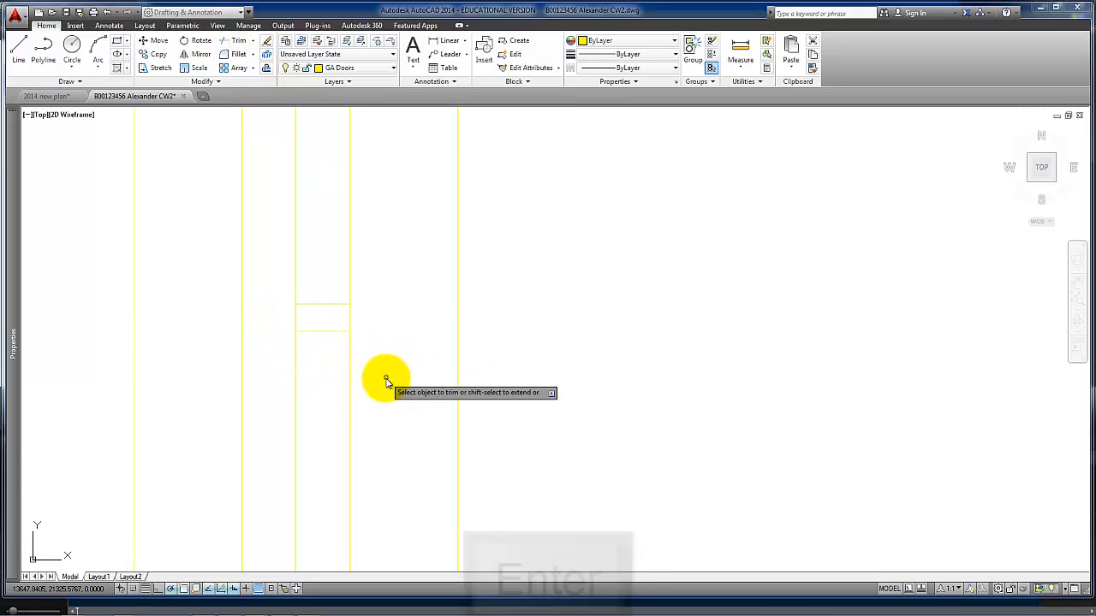
pyautogui.press('Return')
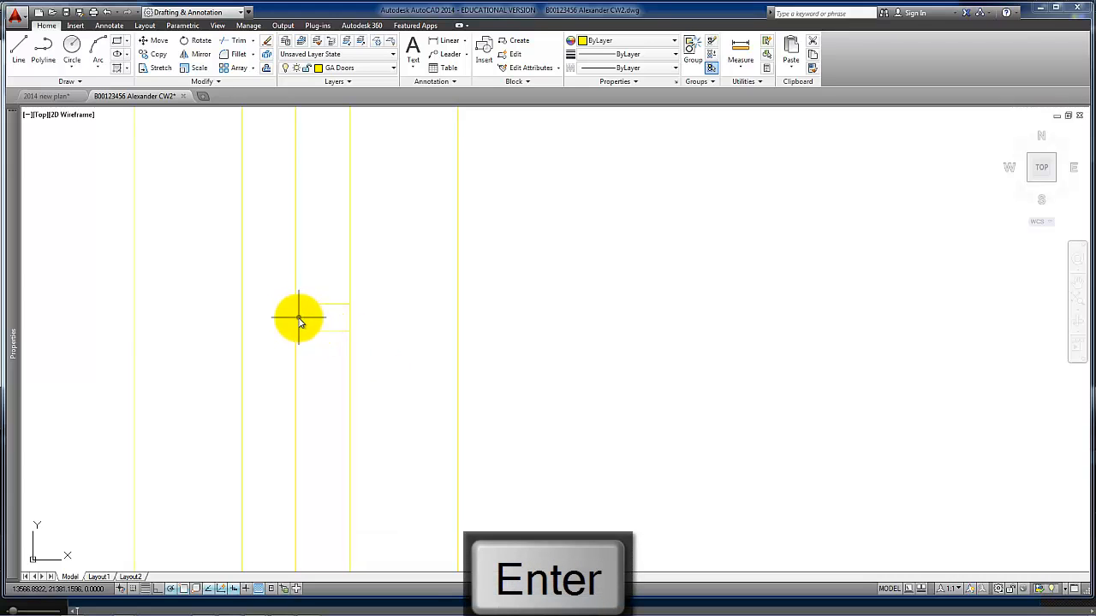
# Step: Copy the upper short middle line down near the lower jamb, using the lower short line's inner endpoint as base and the jamb line's inner end as destination
pyautogui.scroll(-4, 343, 381)
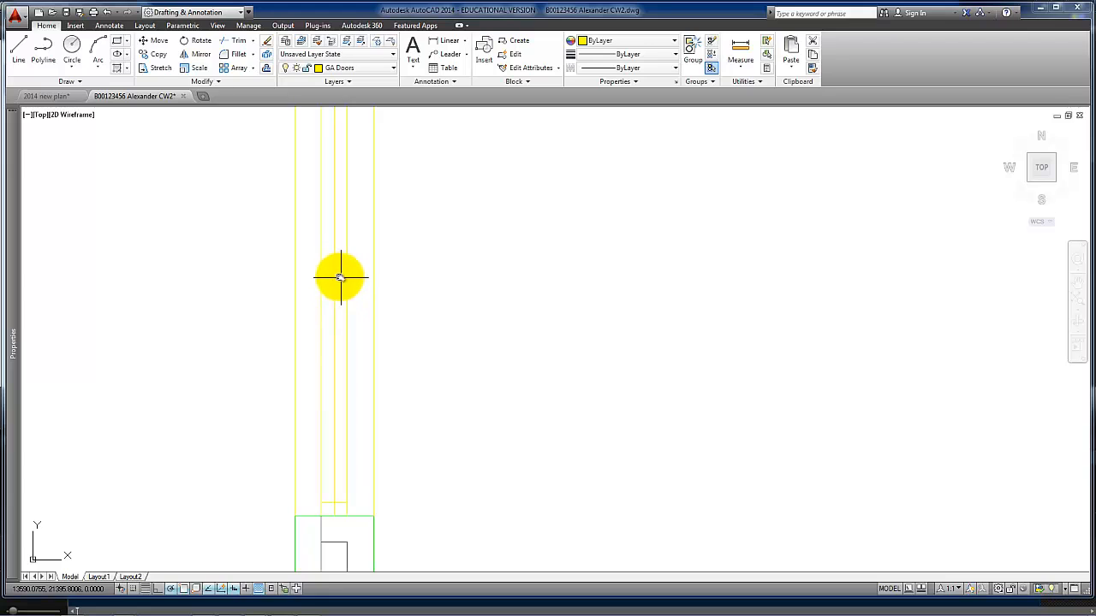
pyautogui.click(161, 68)
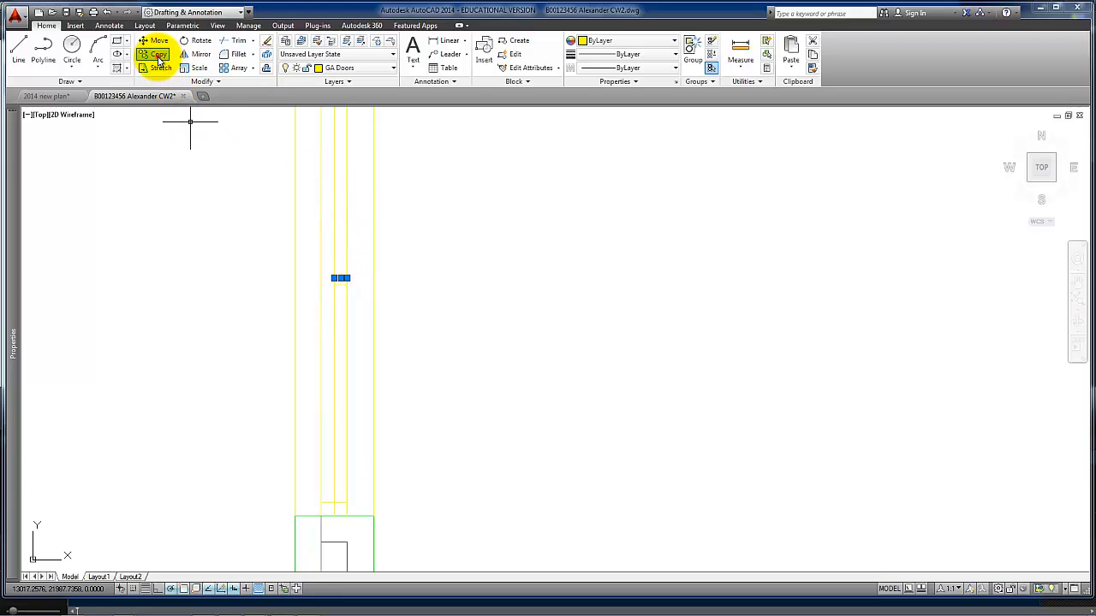
pyautogui.click(159, 56)
pyautogui.click(347, 285)
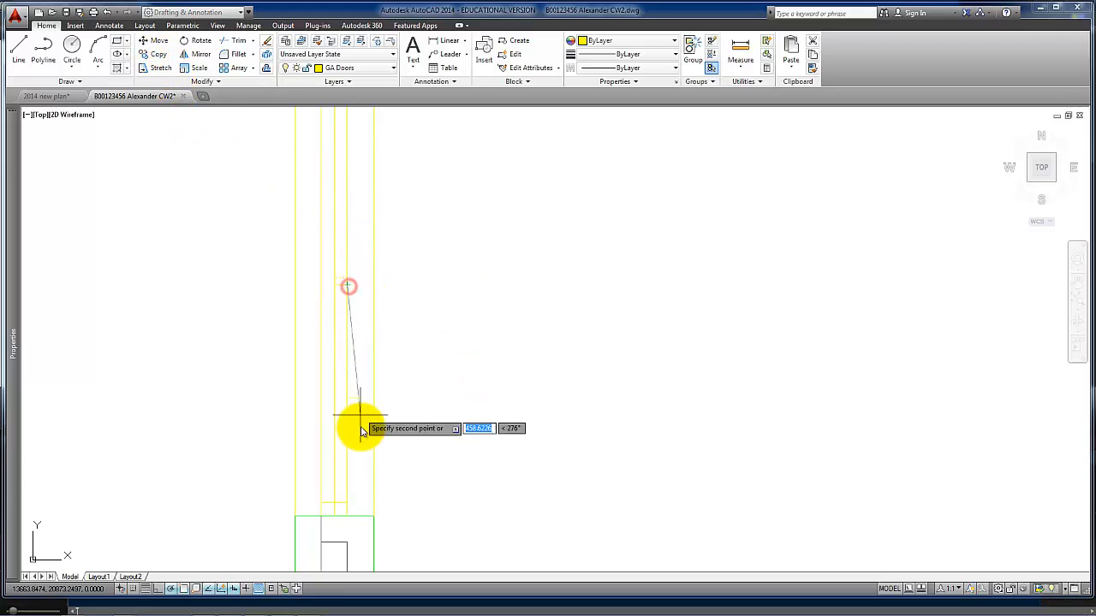
pyautogui.click(345, 501)
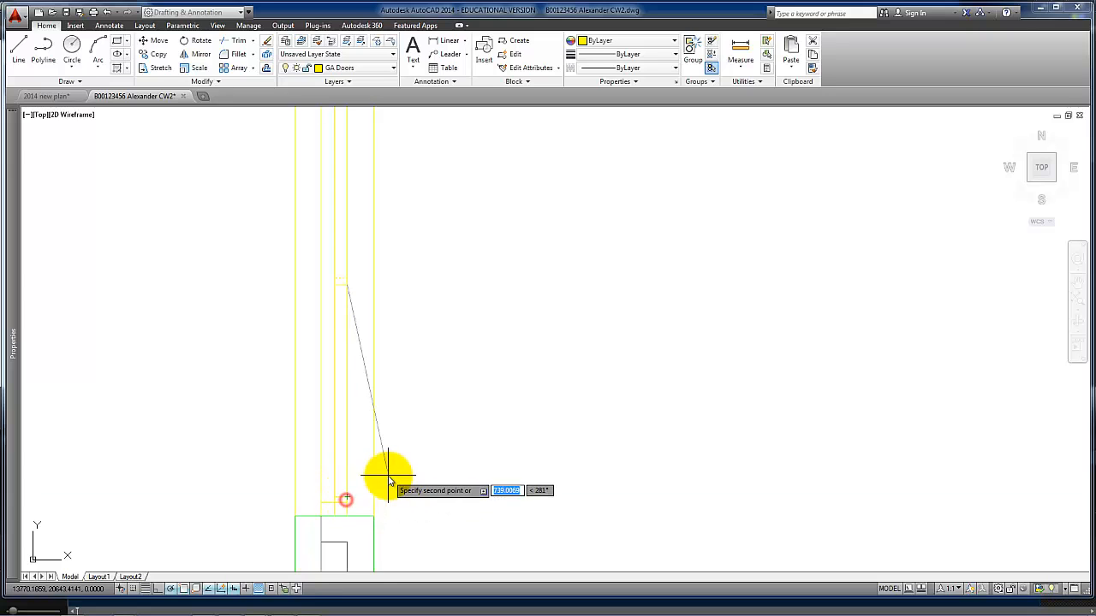
pyautogui.press('Return')
# Step: Trim the part of the centre door line that extends below the lower jamb line
pyautogui.scroll(4, 345, 506)
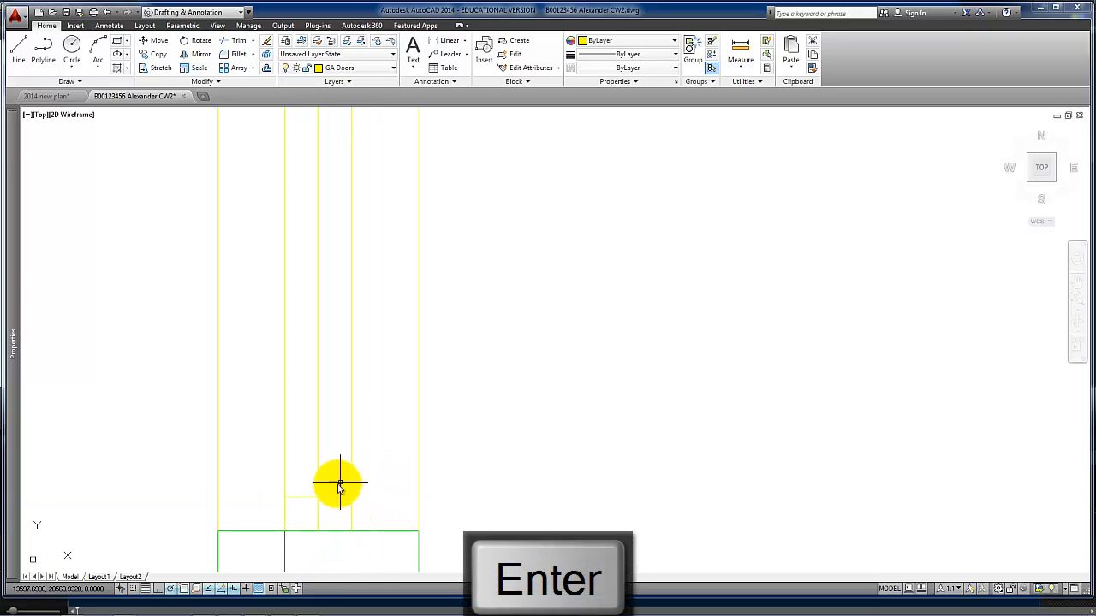
pyautogui.click(231, 41)
pyautogui.press('Return')
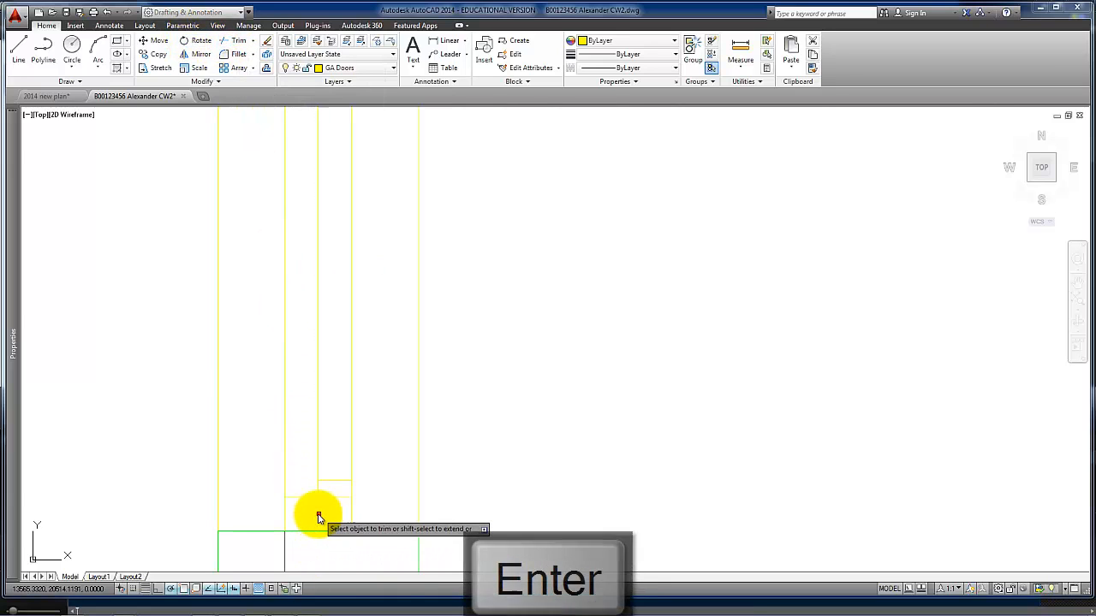
pyautogui.click(318, 514)
pyautogui.press('Escape')
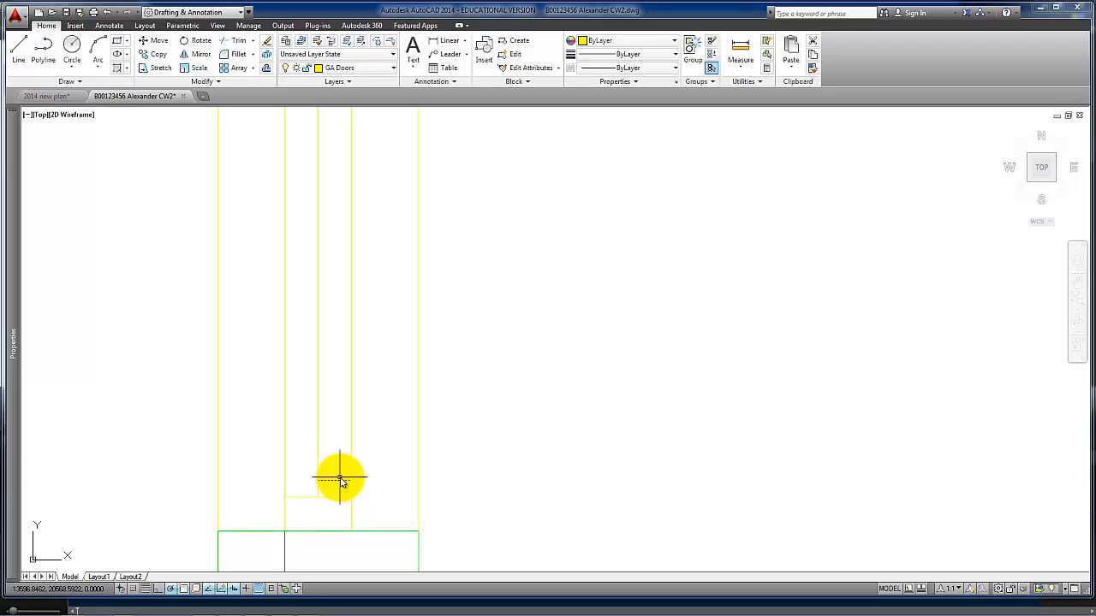
# Step: Copy the pair of short lines at the opening's middle by 50 toward the outer face, into the adjoining outer strip
pyautogui.scroll(-1, 340, 477)
pyautogui.scroll(-1, 348, 408)
pyautogui.moveTo(347, 405); pyautogui.dragTo(354, 512, button='middle')
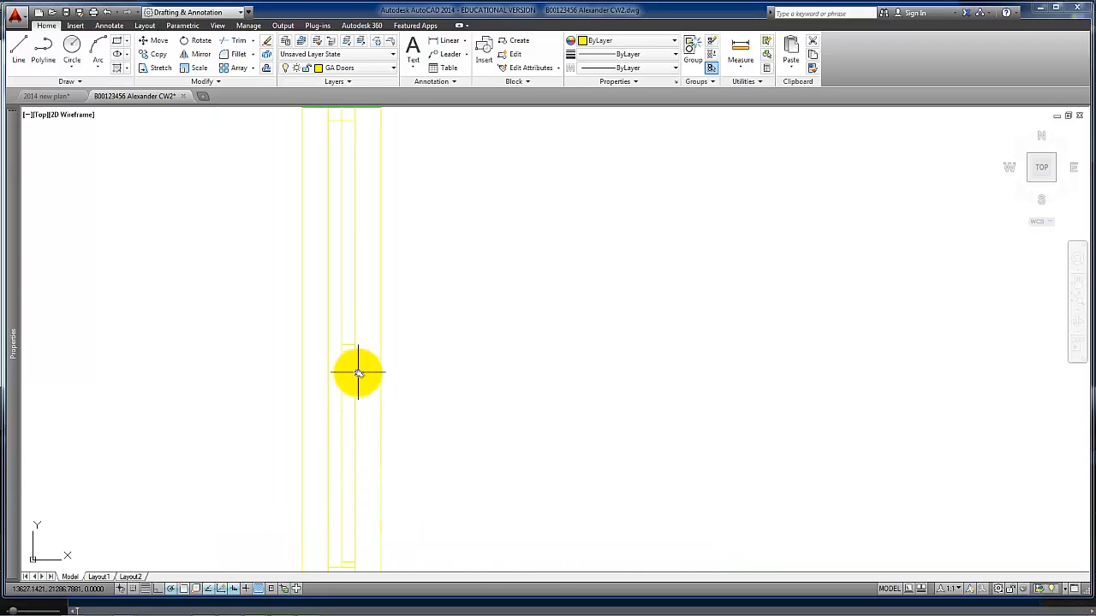
pyautogui.scroll(2, 351, 349)
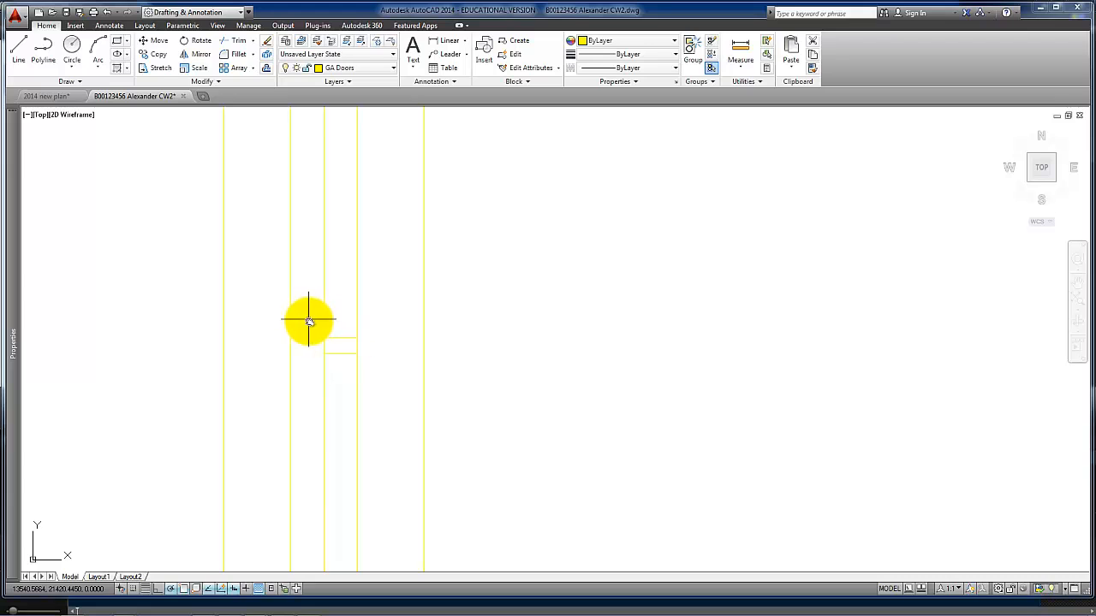
pyautogui.click(316, 325)
pyautogui.click(379, 371)
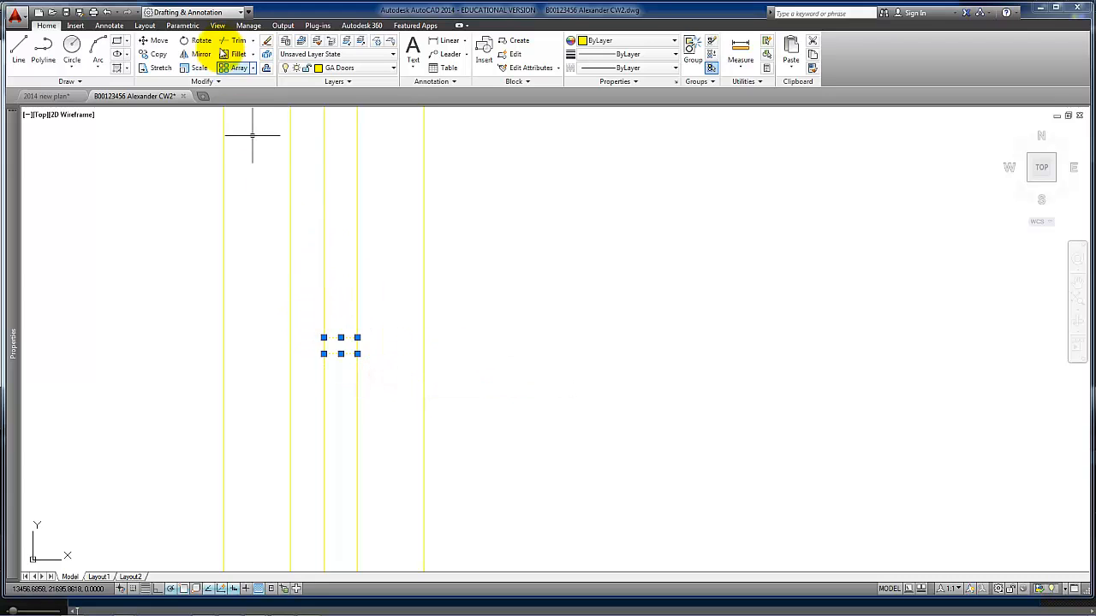
pyautogui.click(159, 55)
pyautogui.scroll(1, 357, 337)
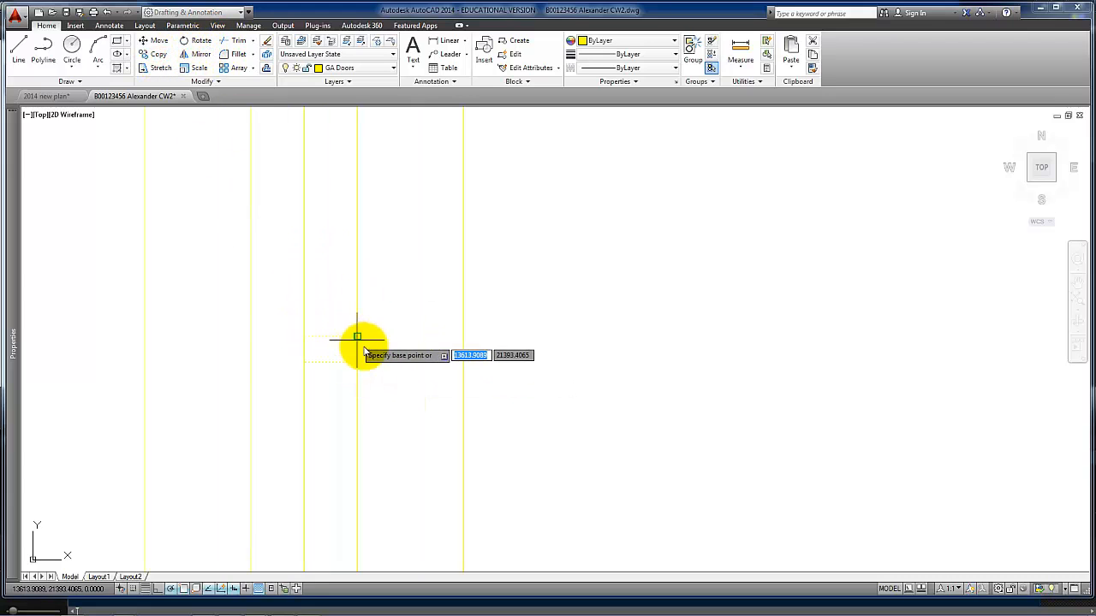
pyautogui.click(358, 337)
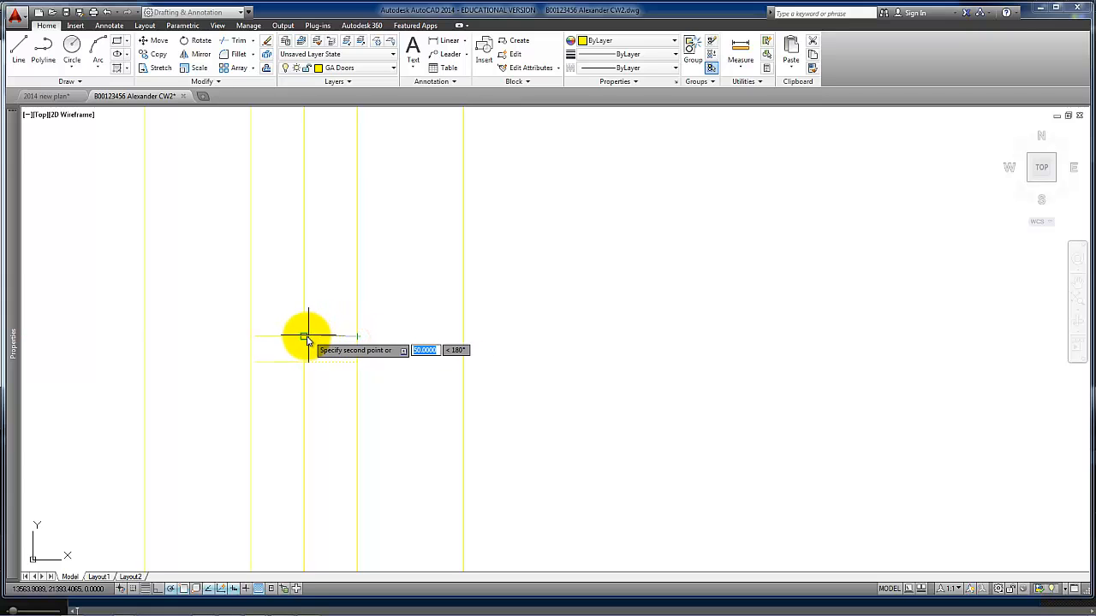
pyautogui.press('Return')
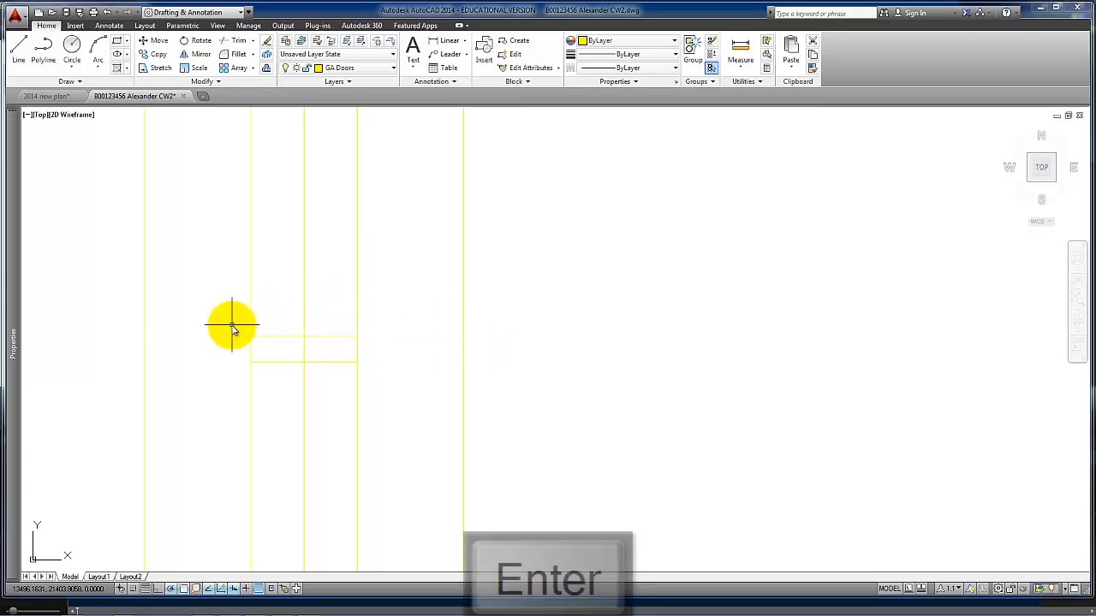
# Step: Move the copied outer pair of short lines straight up by 12.5
pyautogui.click(232, 325)
pyautogui.click(316, 380)
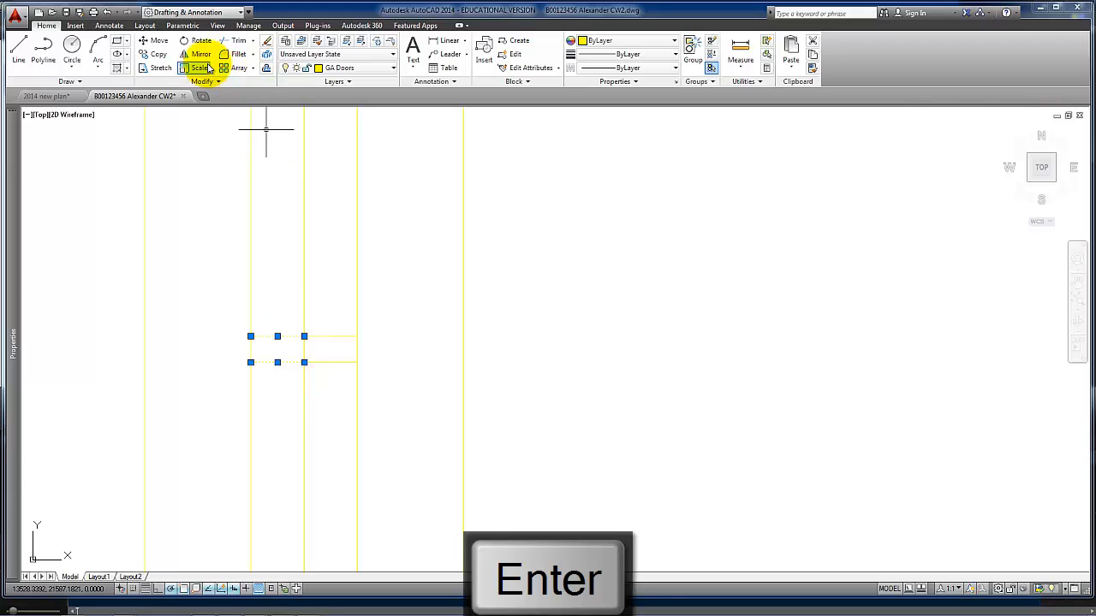
pyautogui.click(156, 40)
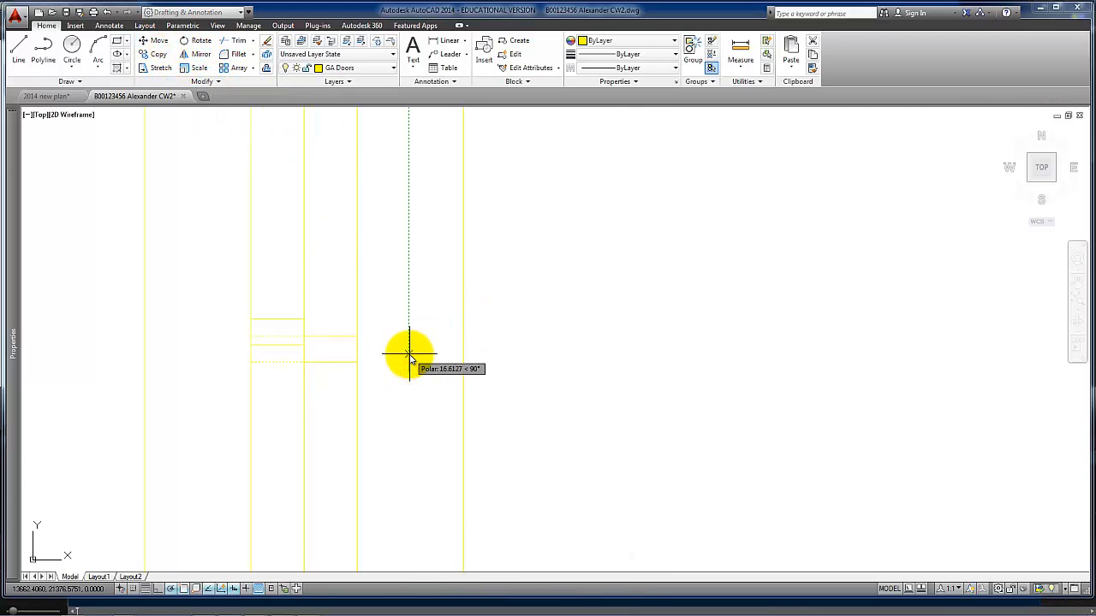
pyautogui.write('1.5')
pyautogui.press('Return')
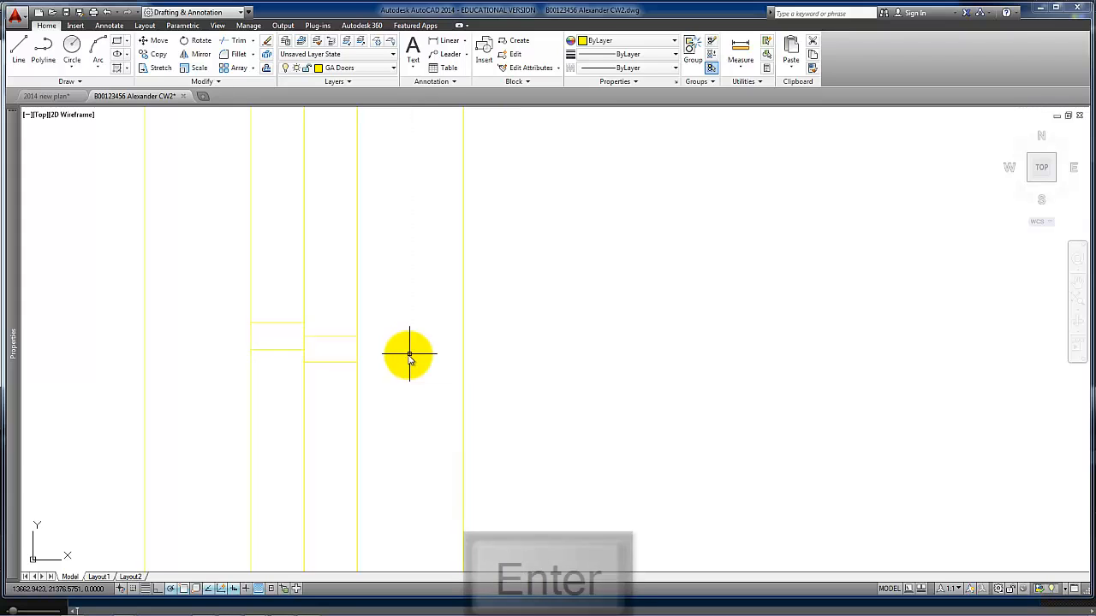
pyautogui.press('Return')
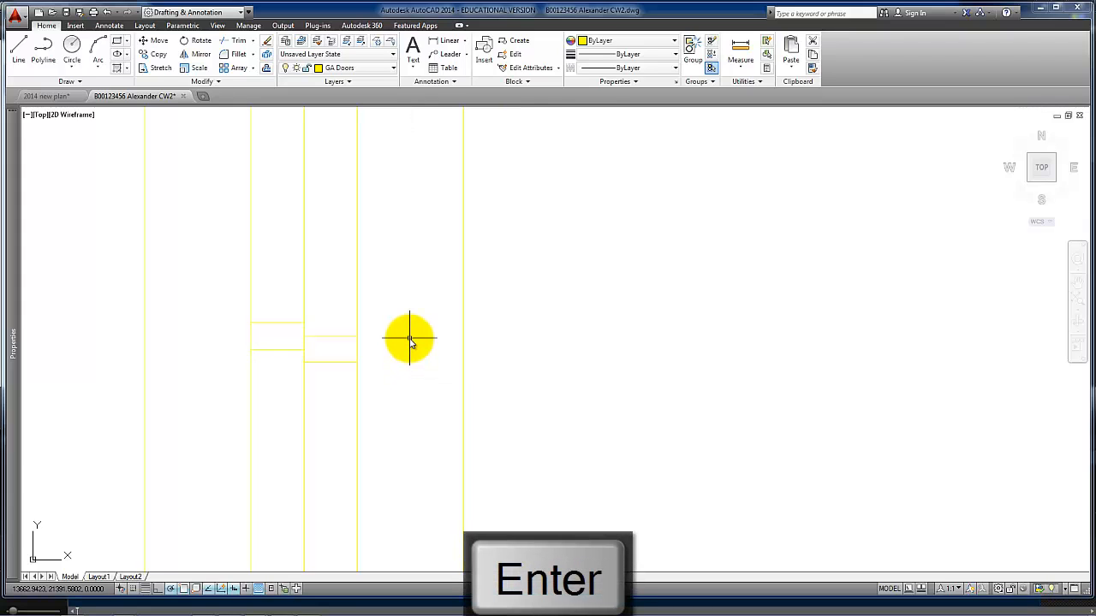
# Step: Draw a vertical line down the lower door panel, from the midpoint of its upper end rail to the midpoint of its lower end rail
pyautogui.scroll(-6, 409, 339)
pyautogui.moveTo(406, 335); pyautogui.dragTo(380, 281, button='middle')
pyautogui.scroll(1, 379, 282)
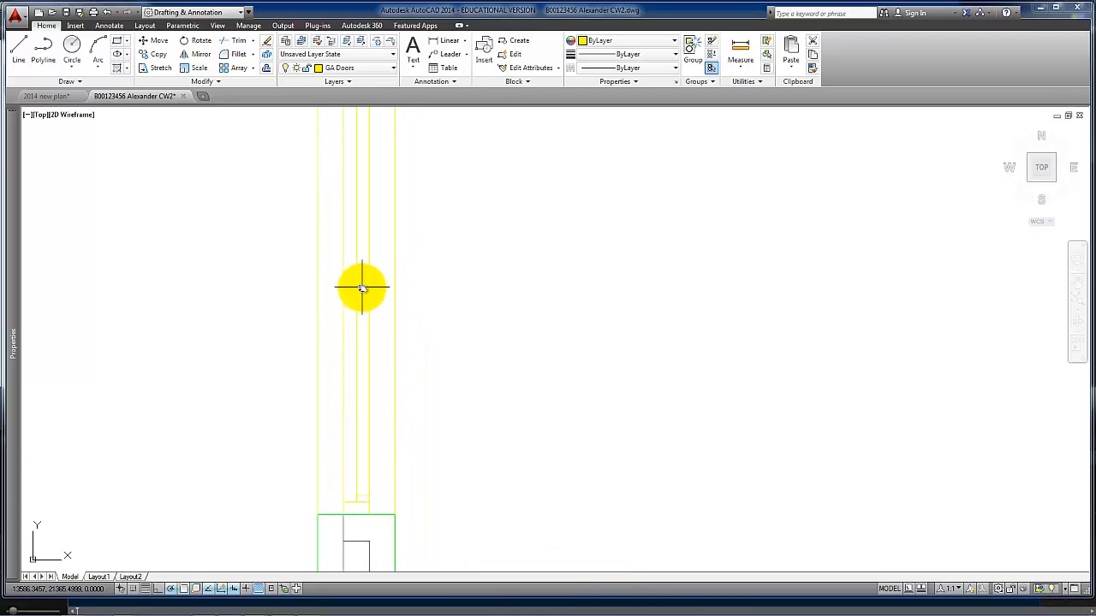
pyautogui.click(363, 288)
pyautogui.hotkey('ctrl', 'z')
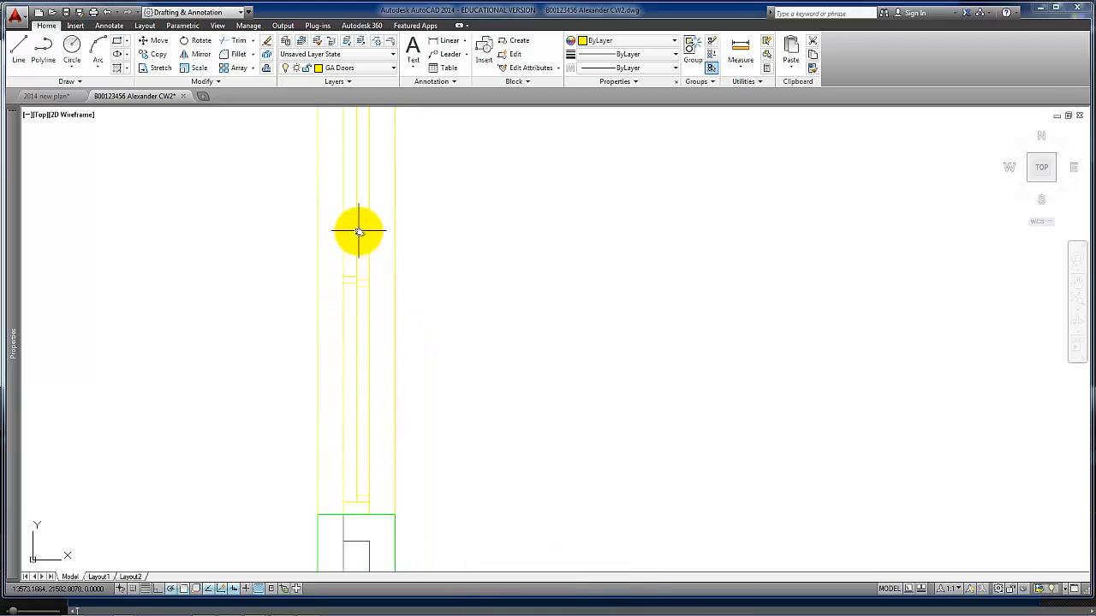
pyautogui.scroll(2, 362, 334)
pyautogui.moveTo(362, 335); pyautogui.dragTo(367, 274, button='middle')
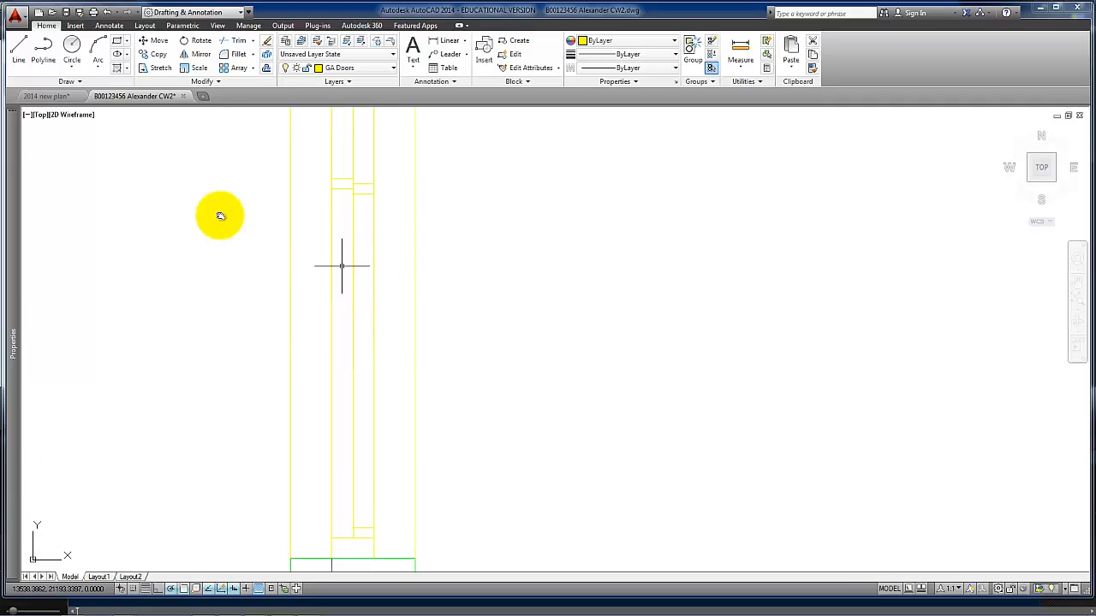
pyautogui.click(18, 53)
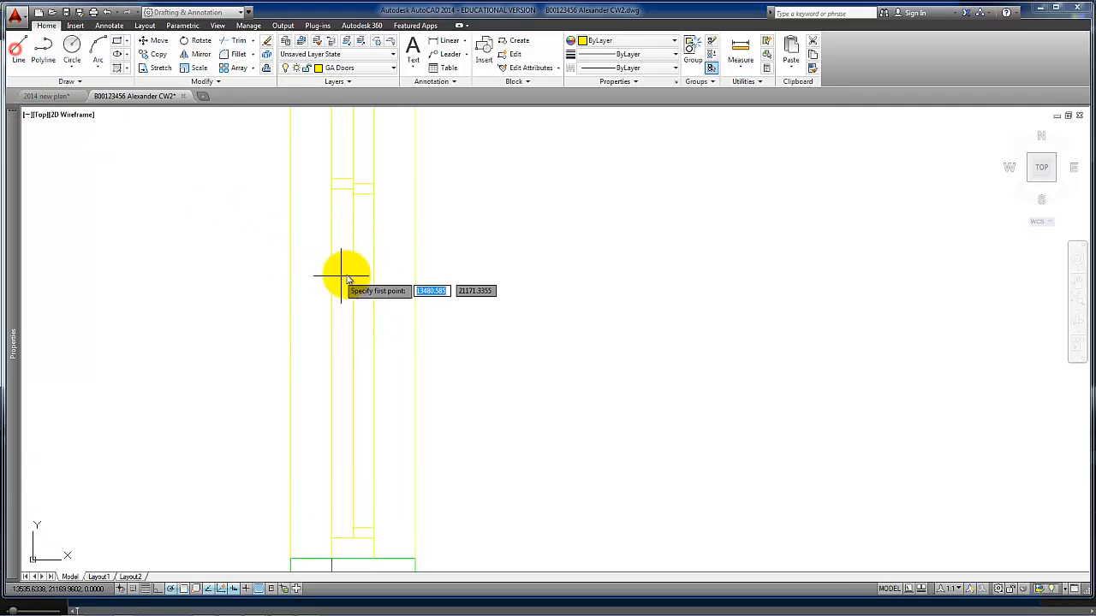
pyautogui.click(363, 196)
pyautogui.click(363, 529)
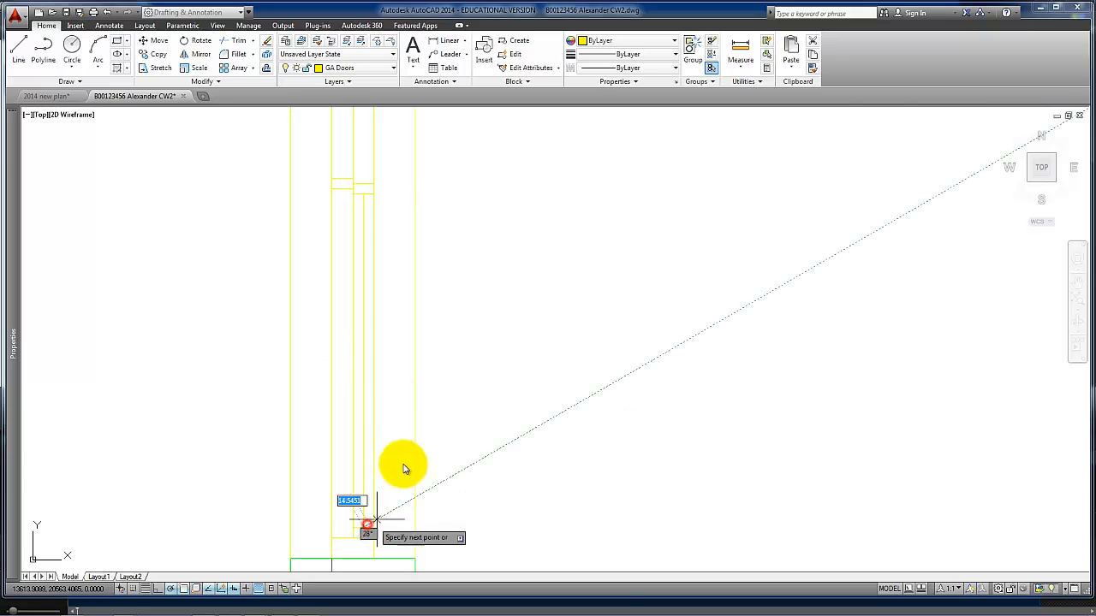
pyautogui.press('Return')
# Step: Copy the outer pair's lower short line up near the upper jamb, using the pair's upper inner endpoint as base and the jamb line's crossing with the centre line as destination
pyautogui.scroll(-1, 395, 341)
pyautogui.moveTo(394, 341); pyautogui.dragTo(379, 480, button='middle')
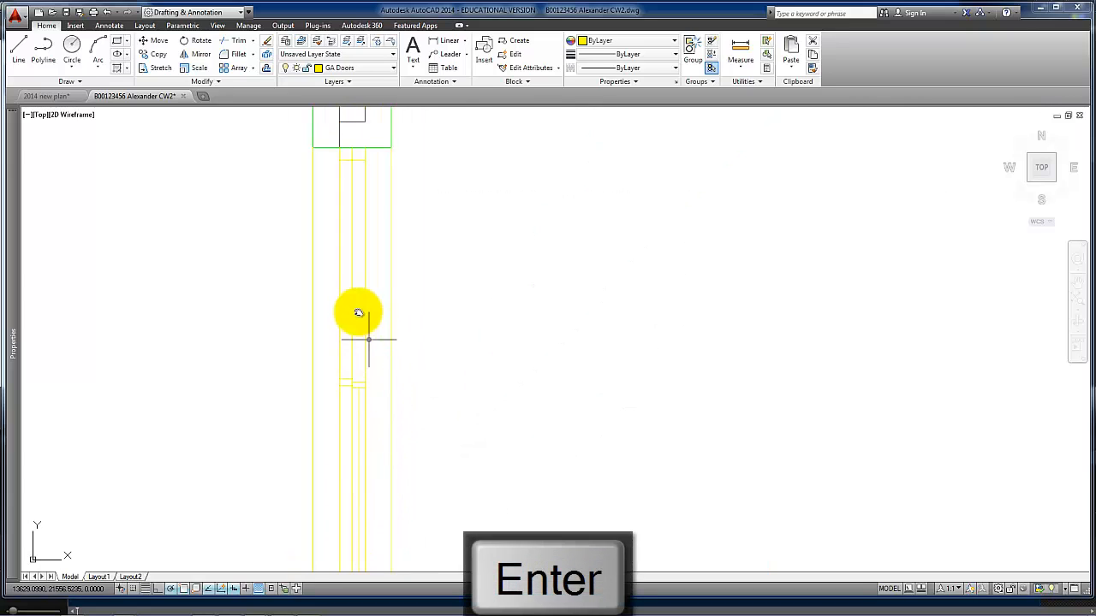
pyautogui.scroll(1, 352, 297)
pyautogui.moveTo(359, 289); pyautogui.dragTo(361, 441, button='middle')
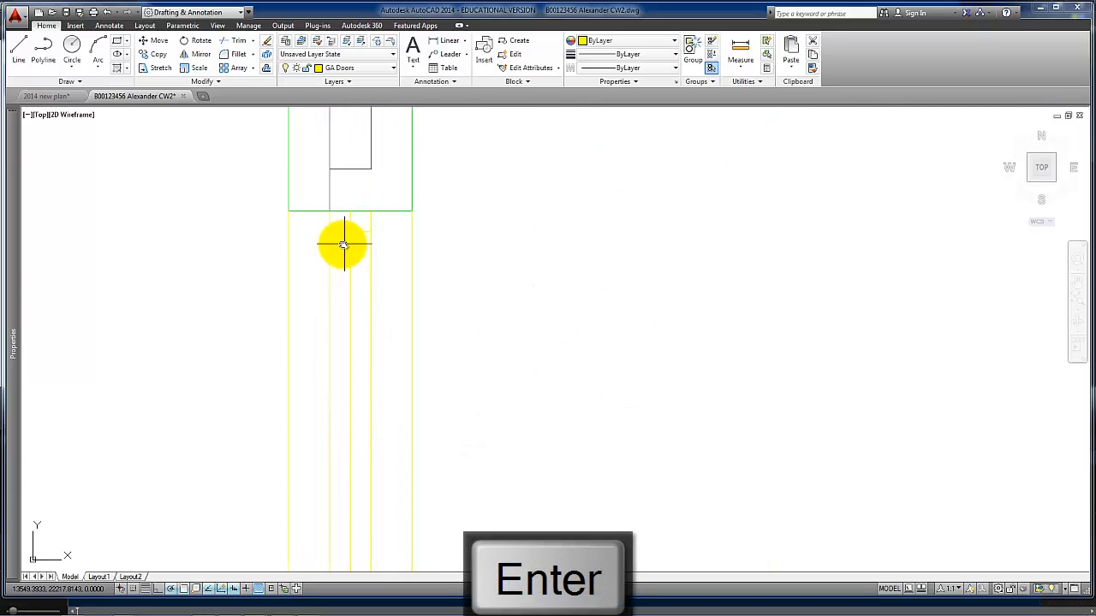
pyautogui.scroll(-1, 362, 291)
pyautogui.moveTo(361, 291); pyautogui.dragTo(362, 257, button='middle')
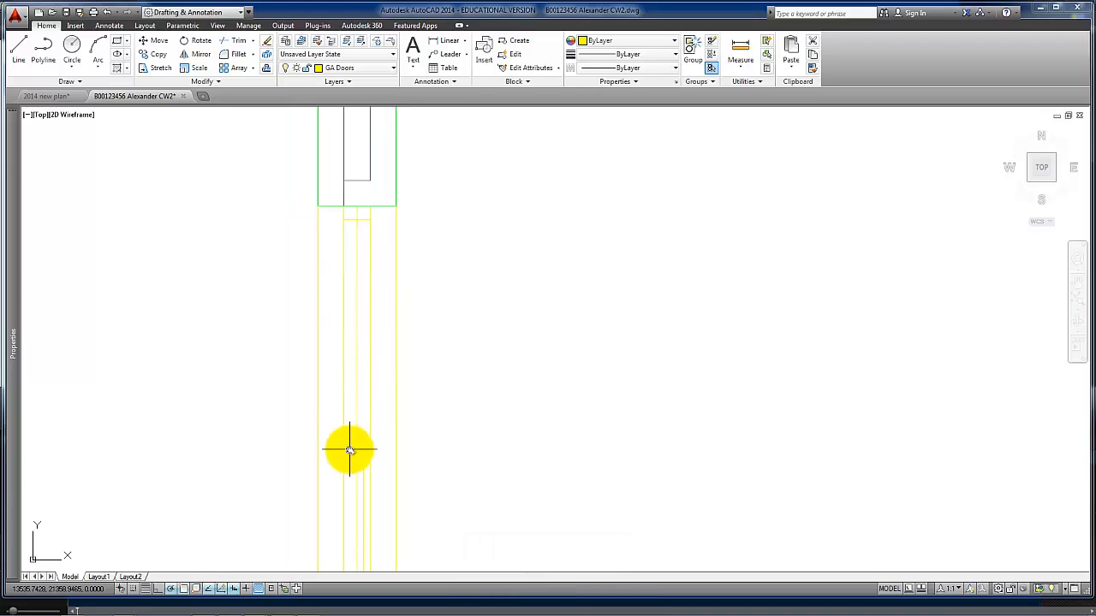
pyautogui.click(350, 444)
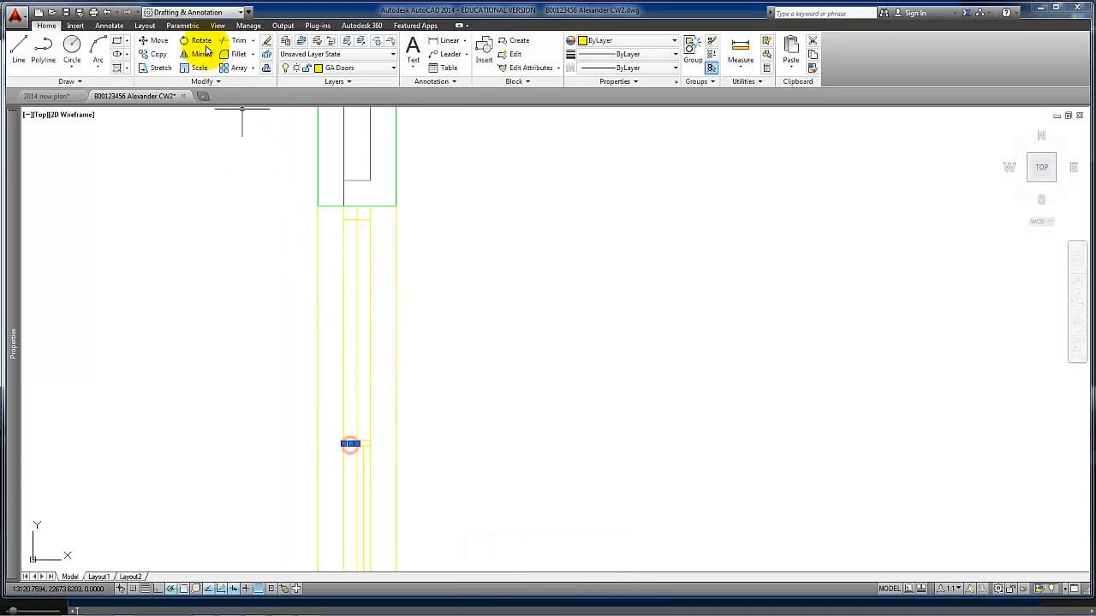
pyautogui.click(162, 56)
pyautogui.scroll(2, 384, 428)
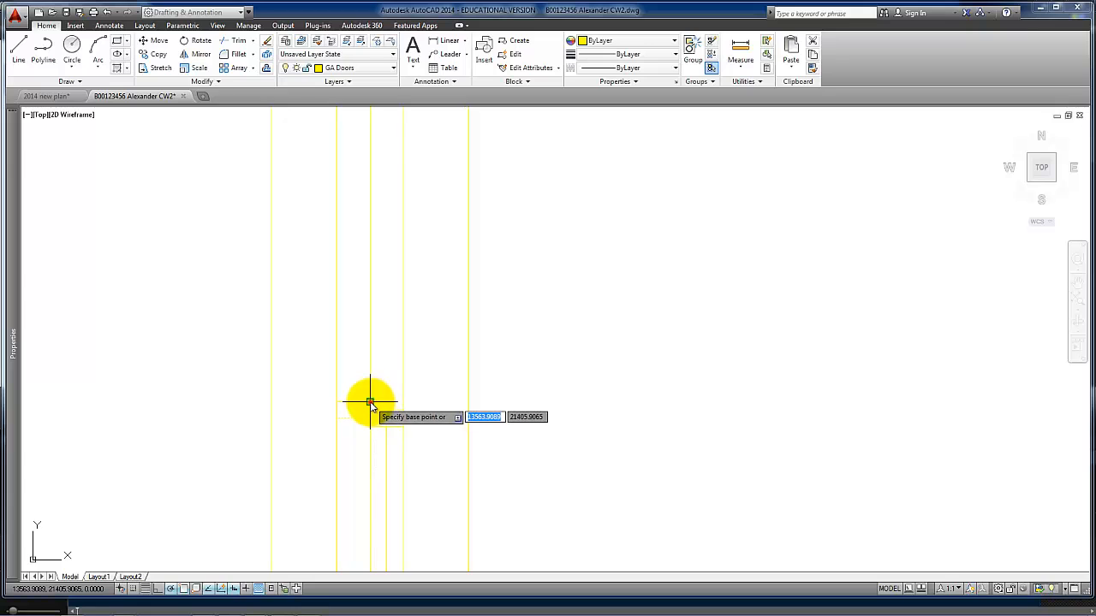
pyautogui.click(371, 403)
pyautogui.moveTo(399, 286); pyautogui.dragTo(391, 436, button='middle')
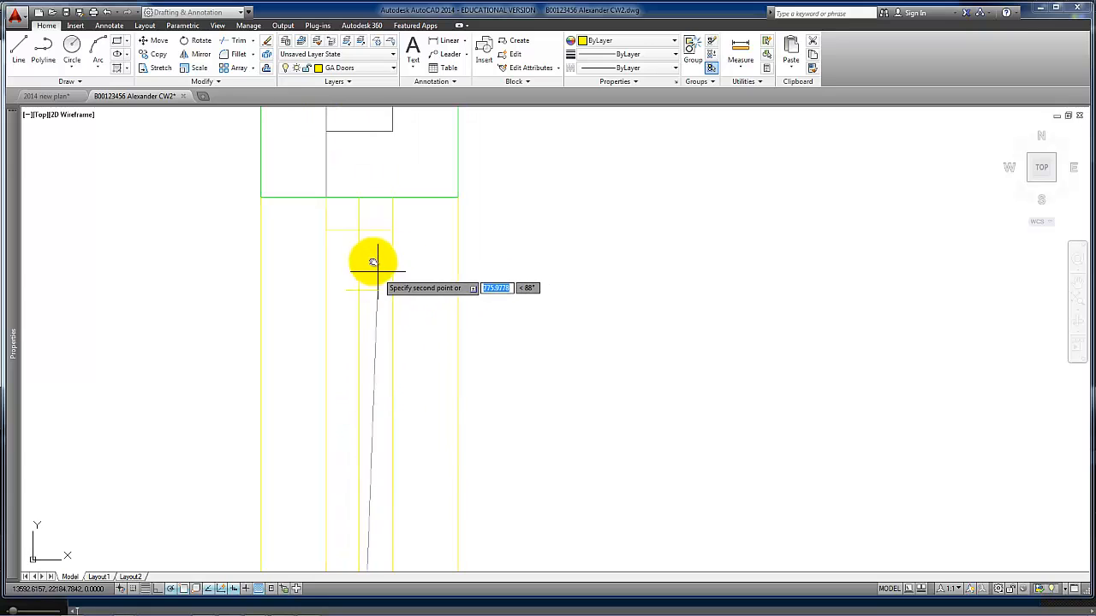
pyautogui.click(360, 231)
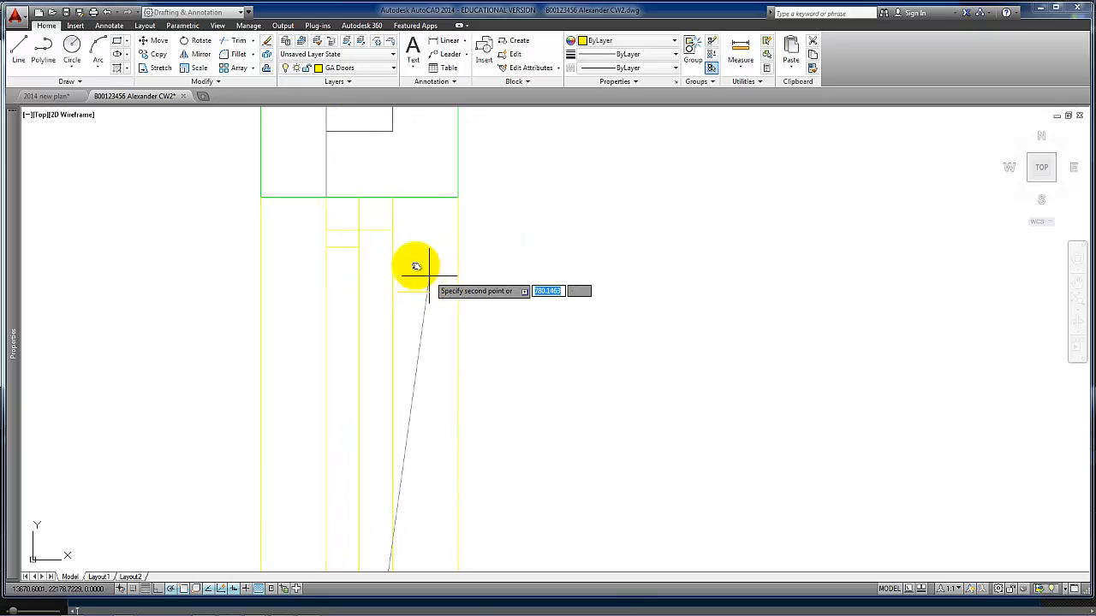
pyautogui.press('Return')
# Step: Trim the centre line's stub between the upper jamb and the first short line below it
pyautogui.click(235, 40)
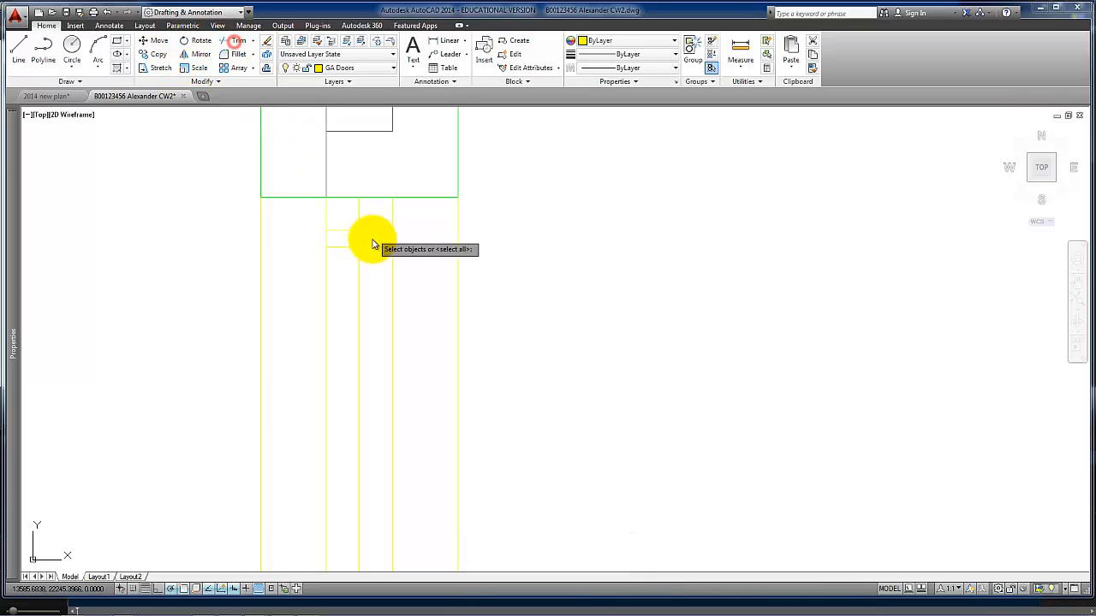
pyautogui.press('Return')
pyautogui.click(358, 211)
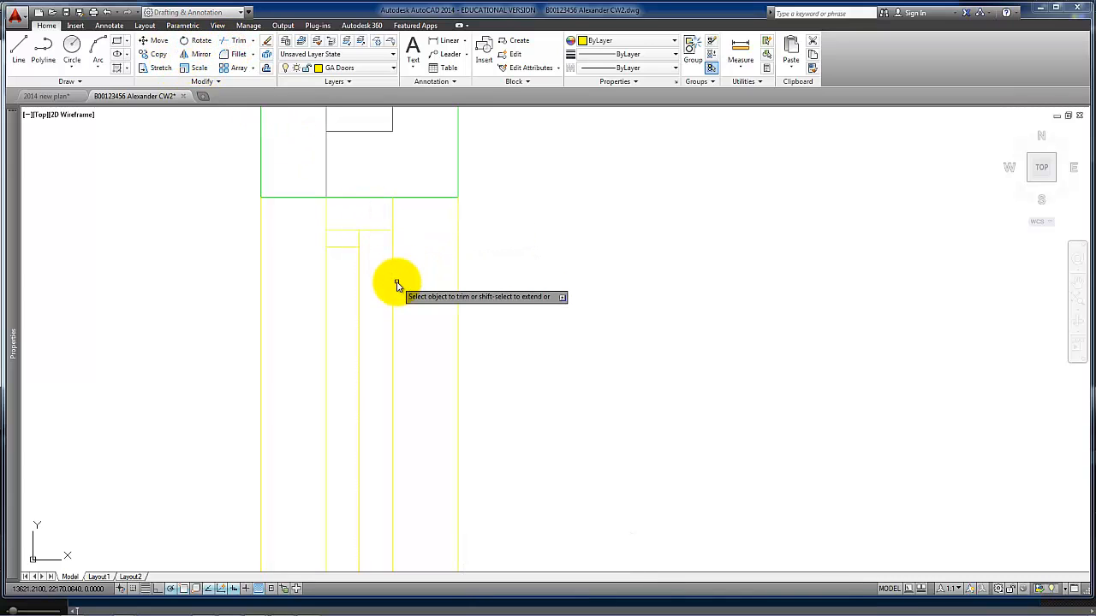
pyautogui.scroll(-4, 397, 286)
pyautogui.moveTo(397, 286)
pyautogui.mouseDown(button='middle')
pyautogui.moveTo(354, 235)
pyautogui.moveTo(345, 200)
pyautogui.mouseUp(button='middle')
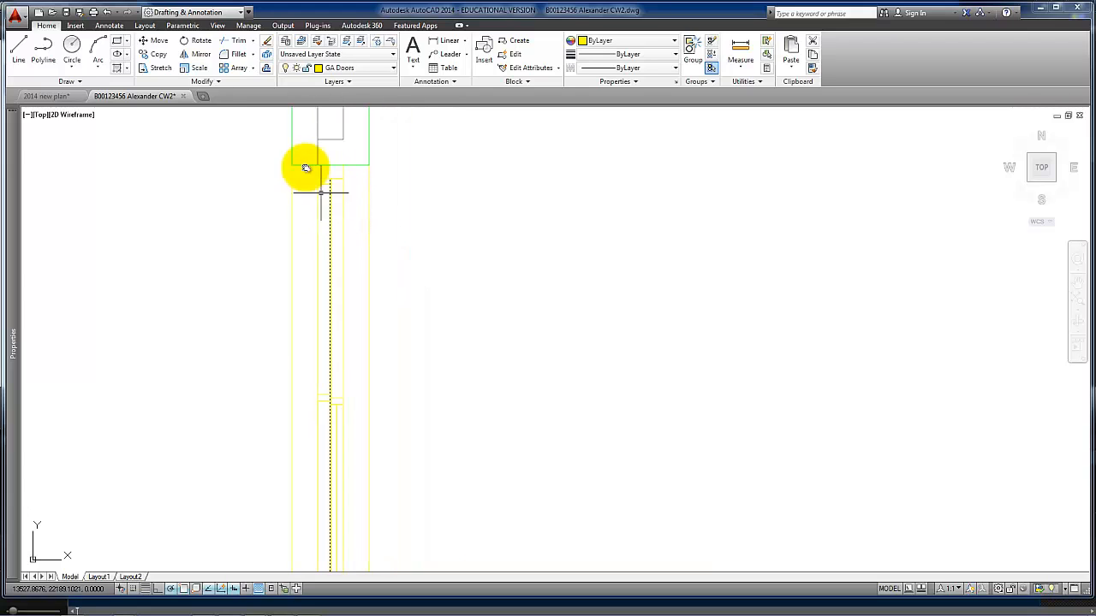
# Step: Draw a vertical line down the upper door panel, from the midpoint of its upper end rail to the midpoint of its lower end rail
pyautogui.click(19, 52)
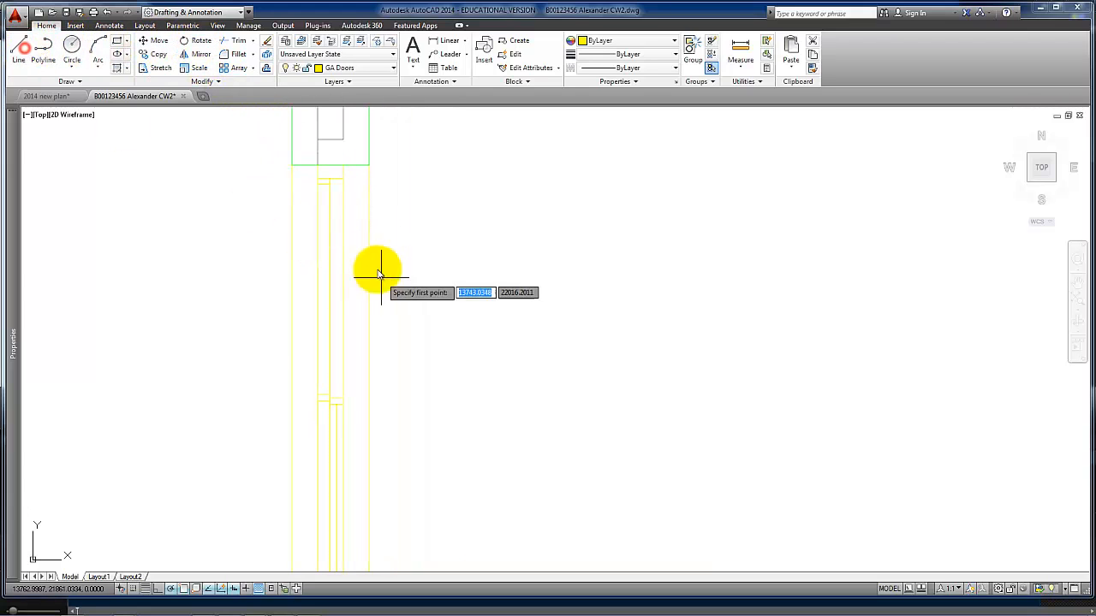
pyautogui.scroll(2, 317, 196)
pyautogui.click(315, 164)
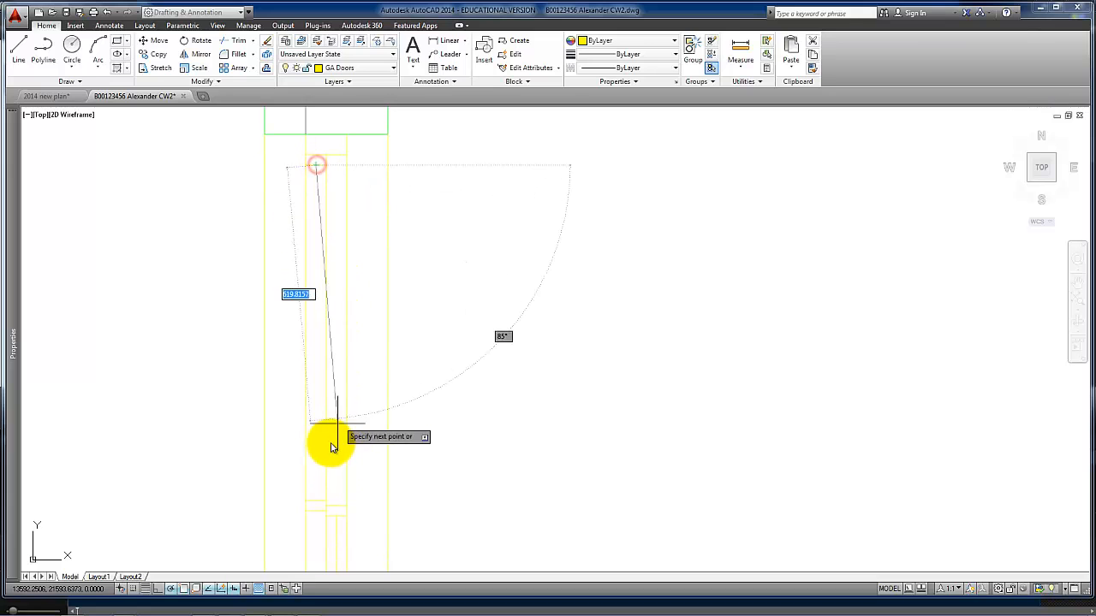
pyautogui.click(314, 500)
pyautogui.press('Return')
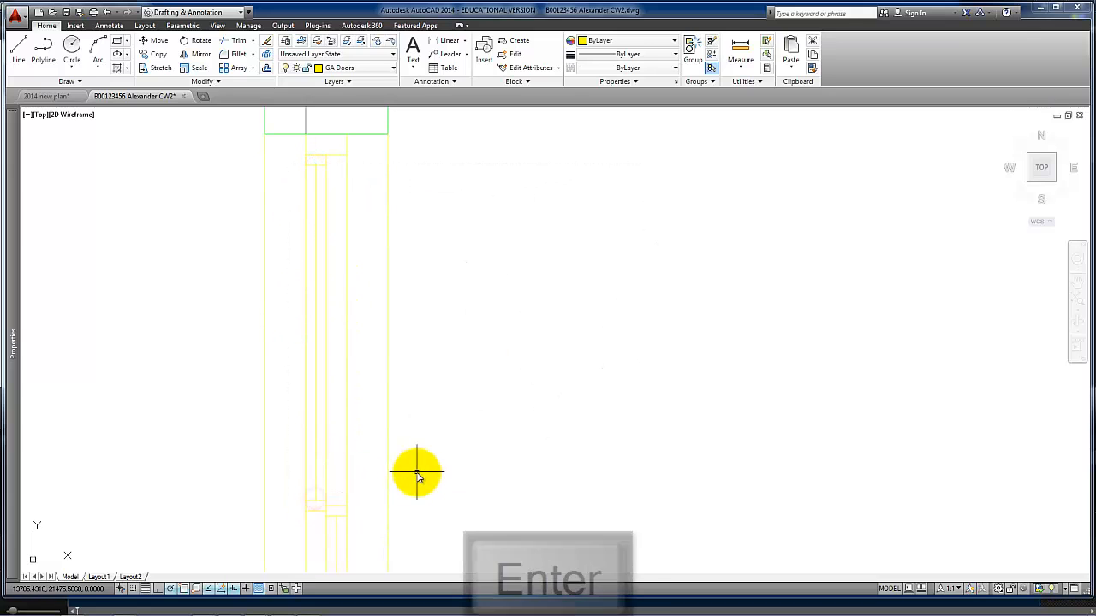
# Step: Draw a line across the internal wall opening, joining the upper corners of its left and right jambs
pyautogui.scroll(-4, 419, 462)
pyautogui.moveTo(418, 450); pyautogui.dragTo(380, 289, button='middle')
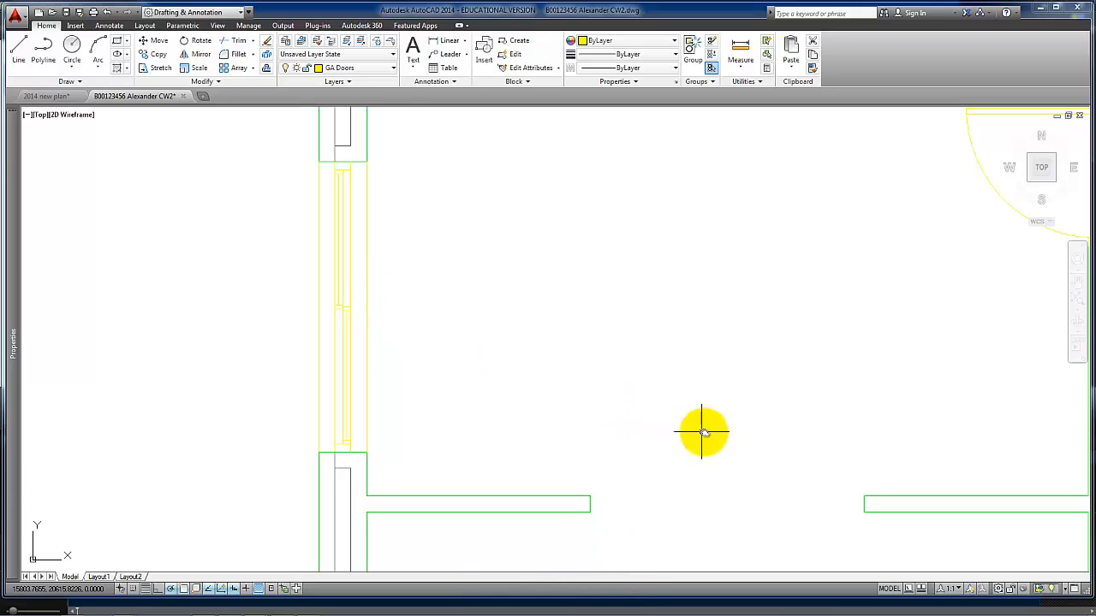
pyautogui.moveTo(702, 431)
pyautogui.mouseDown(button='middle')
pyautogui.moveTo(605, 422)
pyautogui.moveTo(475, 377)
pyautogui.mouseUp(button='middle')
pyautogui.scroll(2, 535, 496)
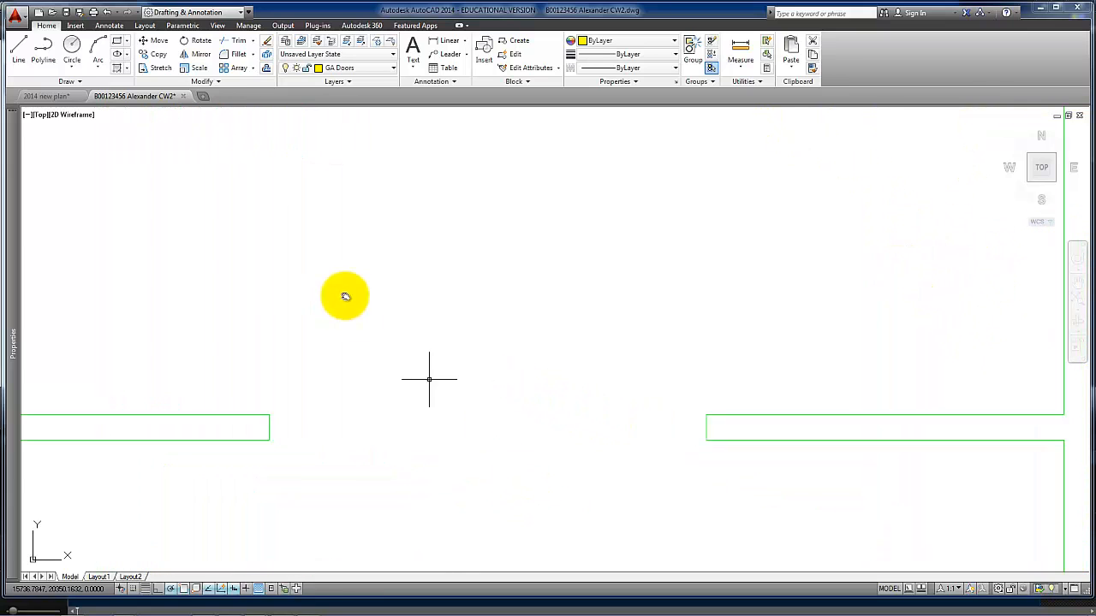
pyautogui.click(269, 415)
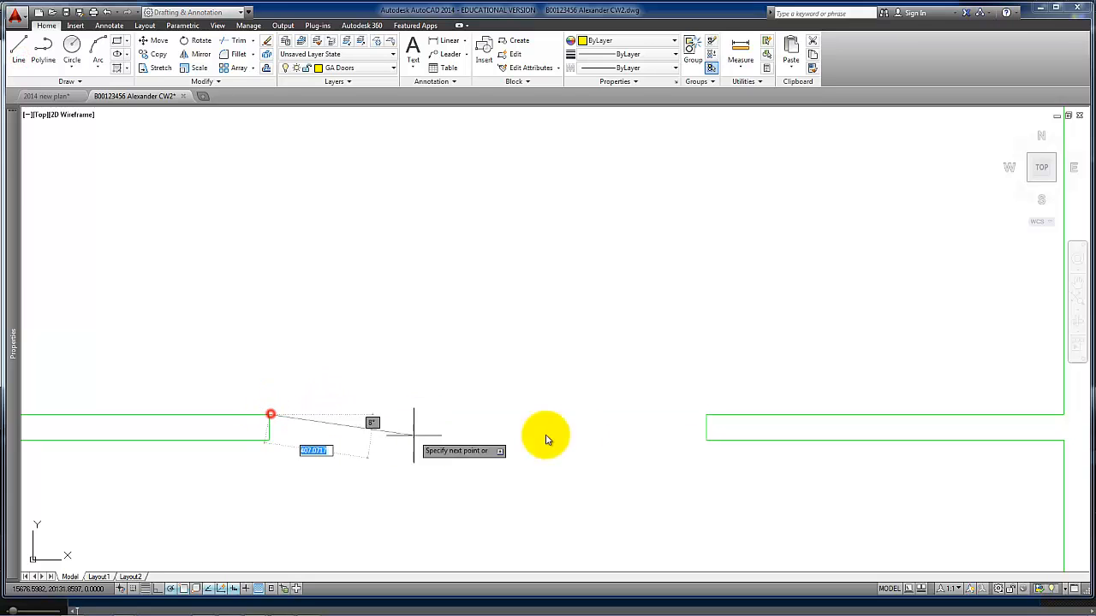
pyautogui.click(707, 415)
pyautogui.press('Return')
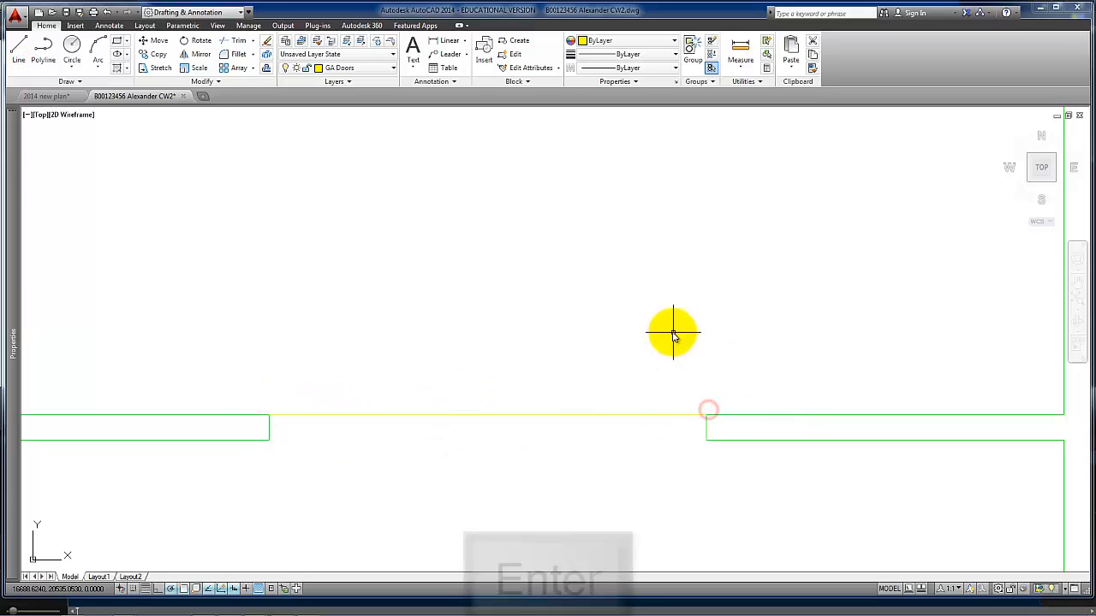
# Step: Offset the line across the internal opening by 100 downward to the wall's lower face
pyautogui.click(266, 67)
pyautogui.write('100')
pyautogui.press('Return')
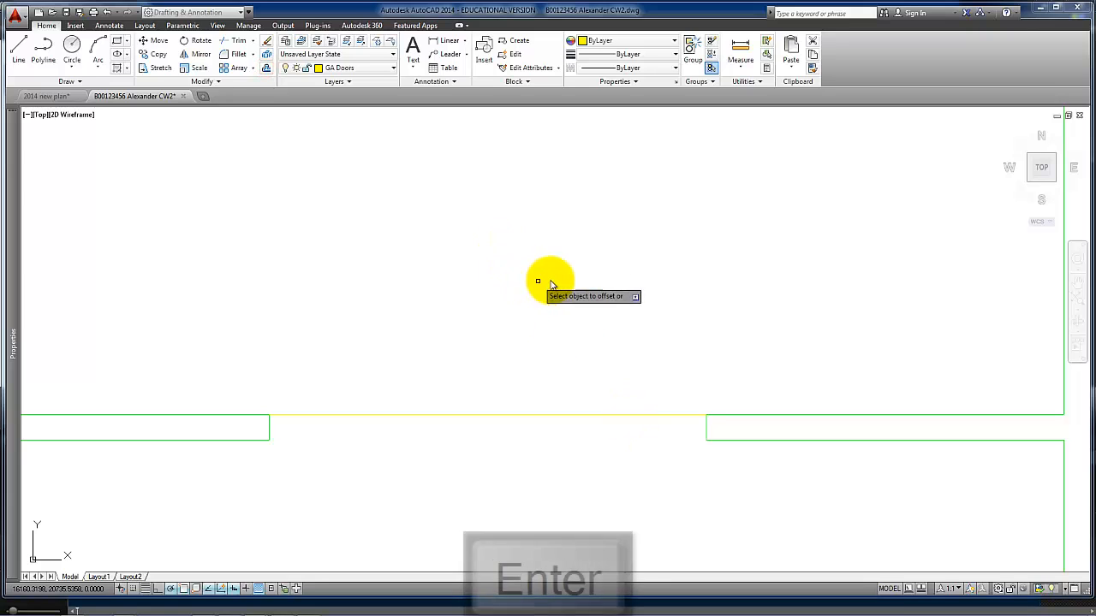
pyautogui.click(619, 417)
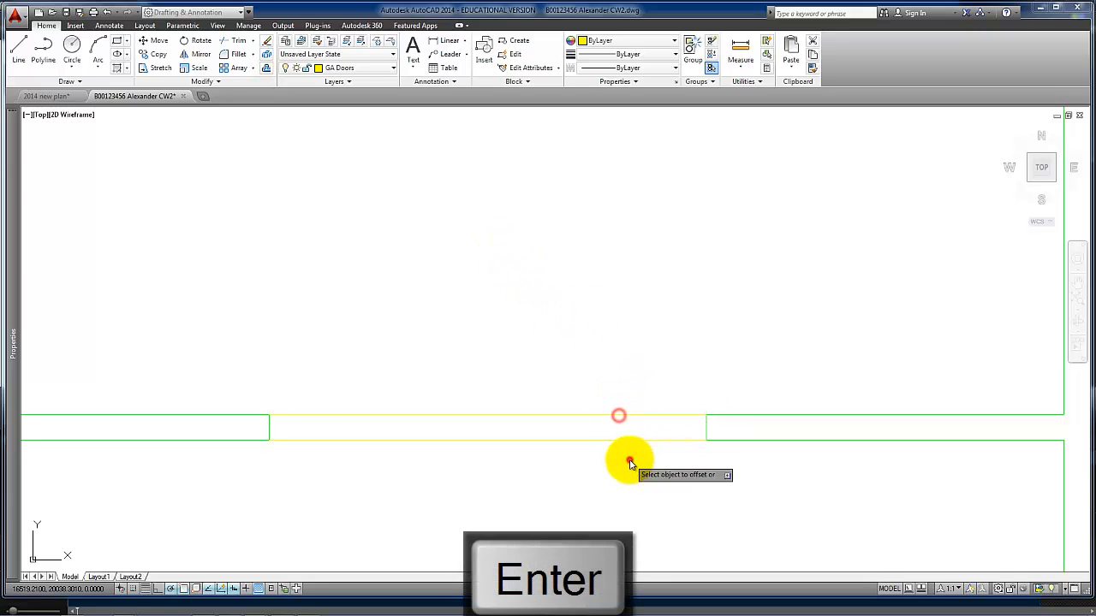
pyautogui.press('Return')
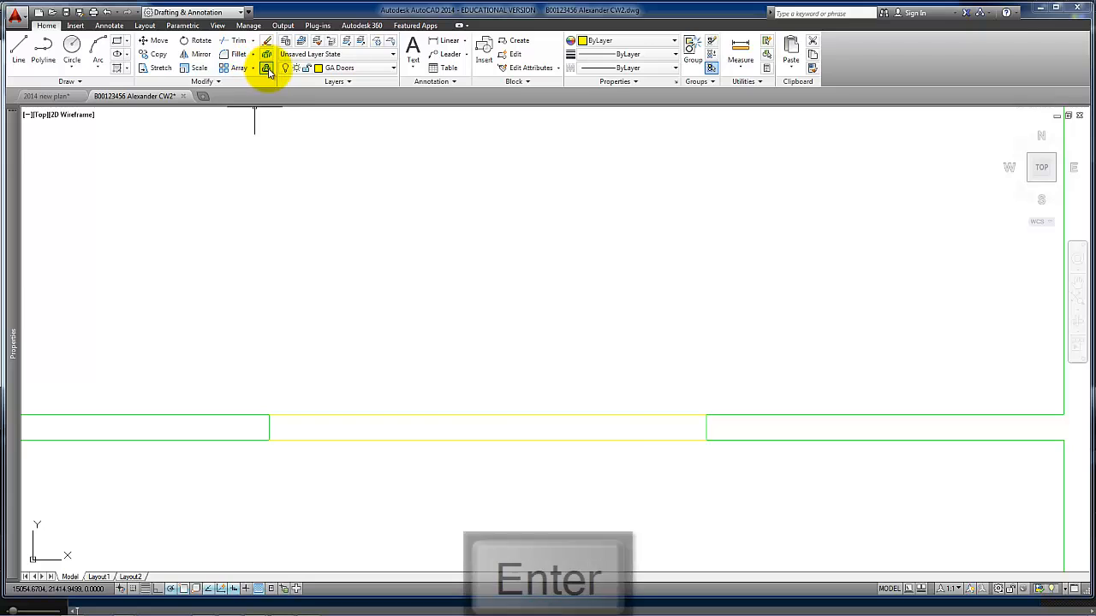
pyautogui.click(267, 68)
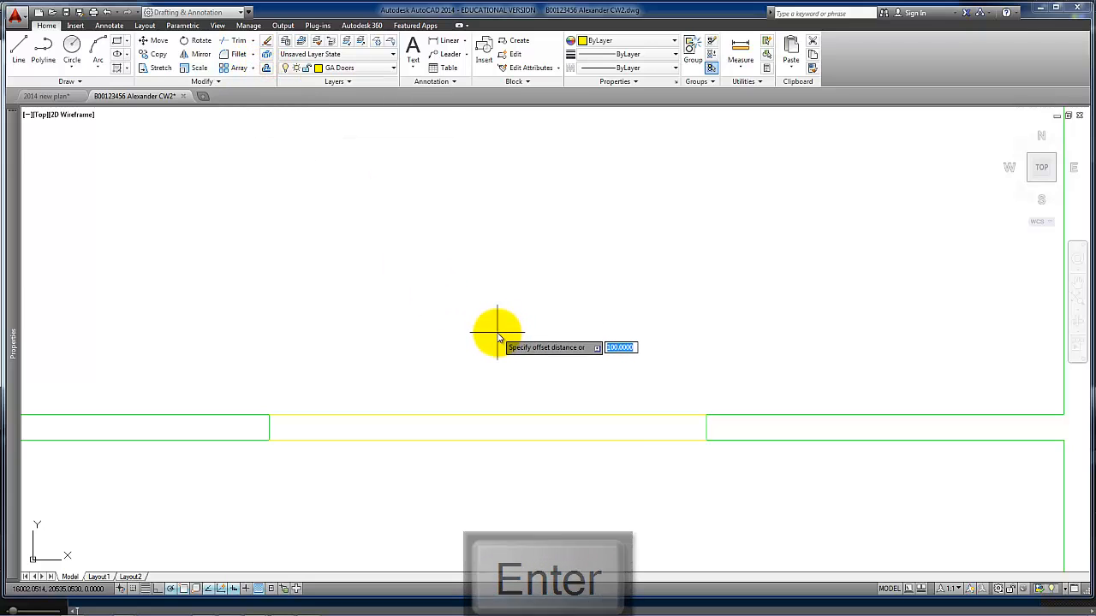
pyautogui.write('5')
pyautogui.press('Return')
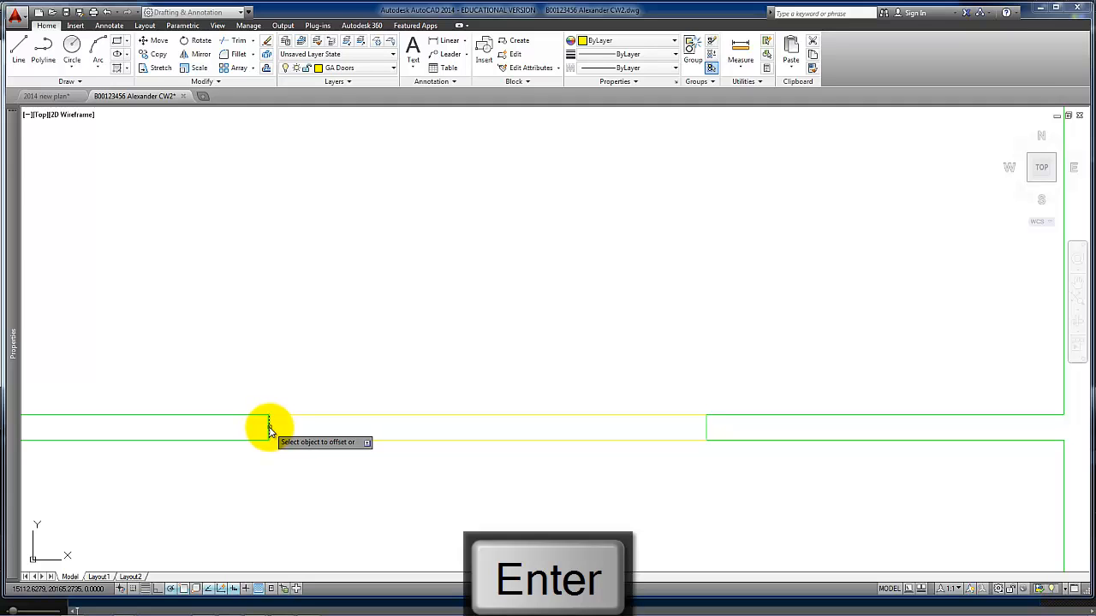
# Step: Offset the left and right jamb lines of the internal opening by 25 into the opening
pyautogui.click(267, 68)
pyautogui.write('5')
pyautogui.press('Return')
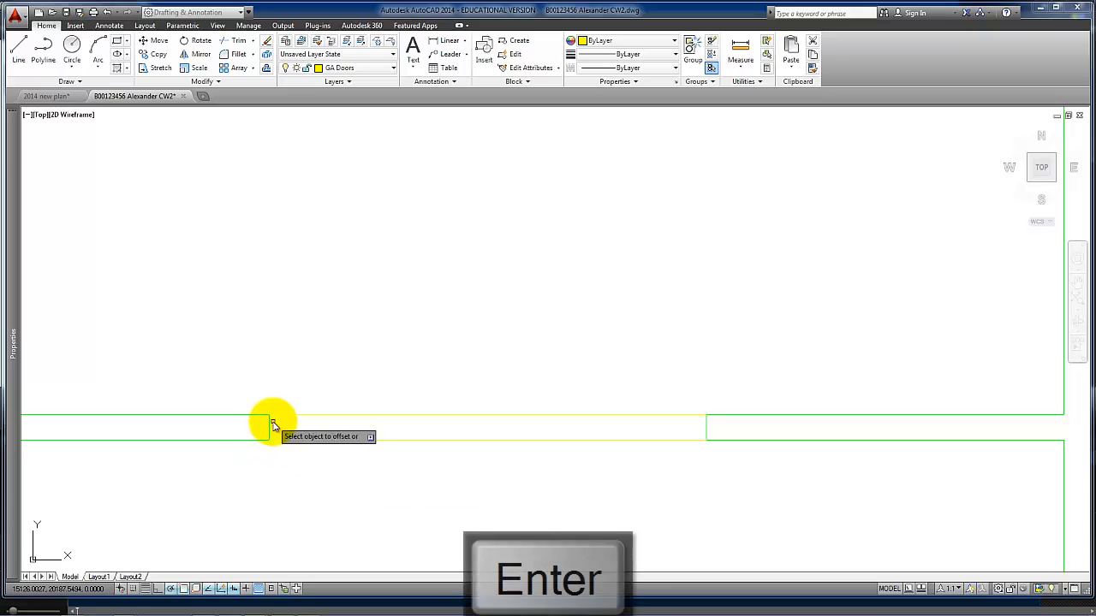
pyautogui.click(268, 428)
pyautogui.click(345, 433)
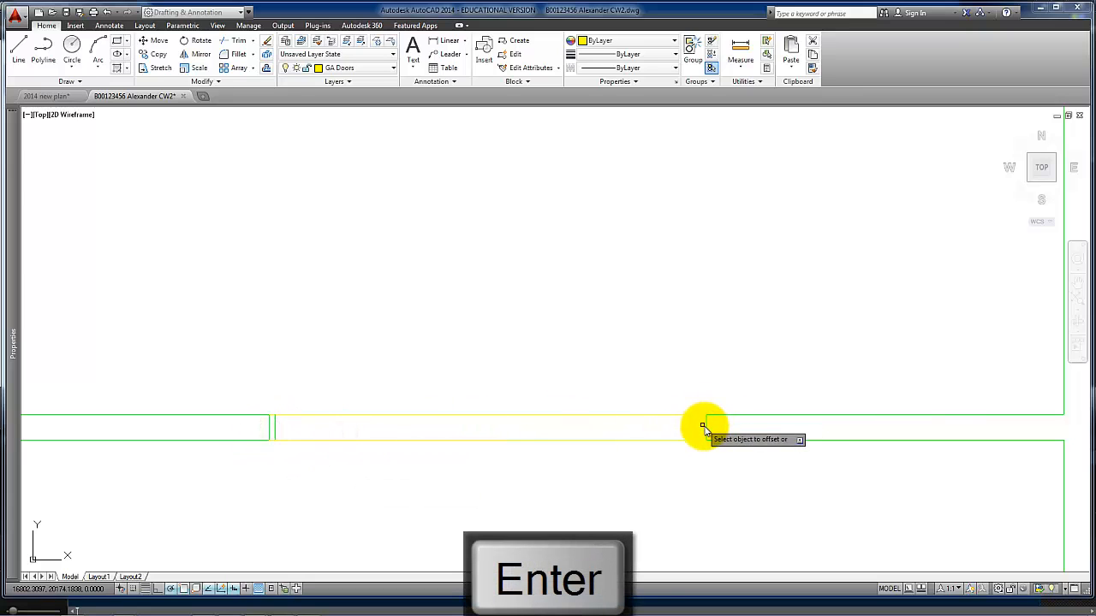
pyautogui.scroll(2, 666, 437)
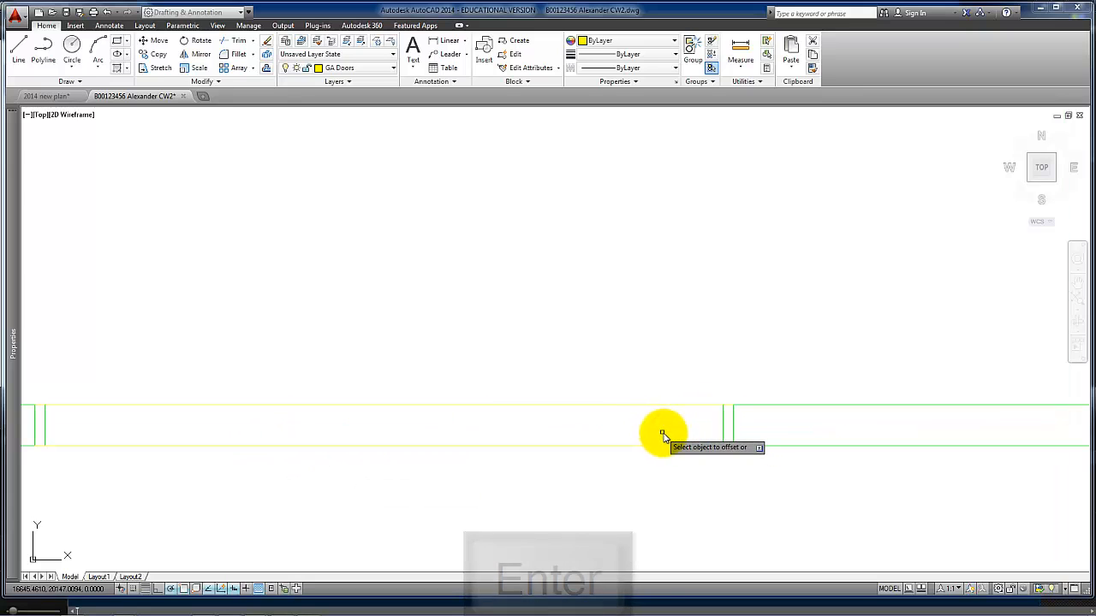
pyautogui.press('Return')
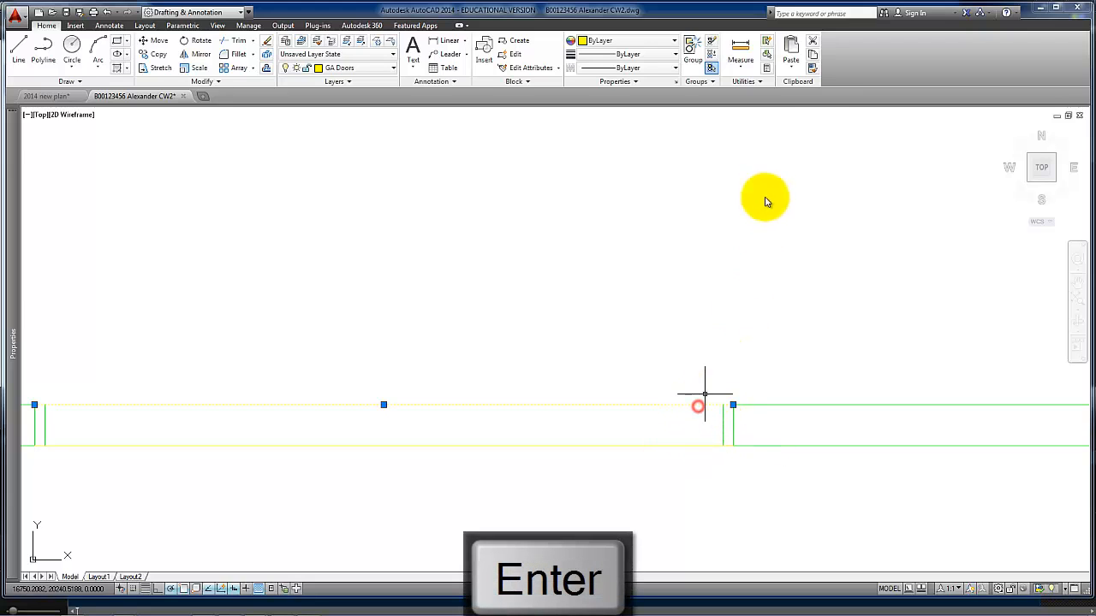
# Step: Match the properties of the opening's upper yellow line onto the two offset jamb lines
pyautogui.click(811, 72)
pyautogui.click(722, 420)
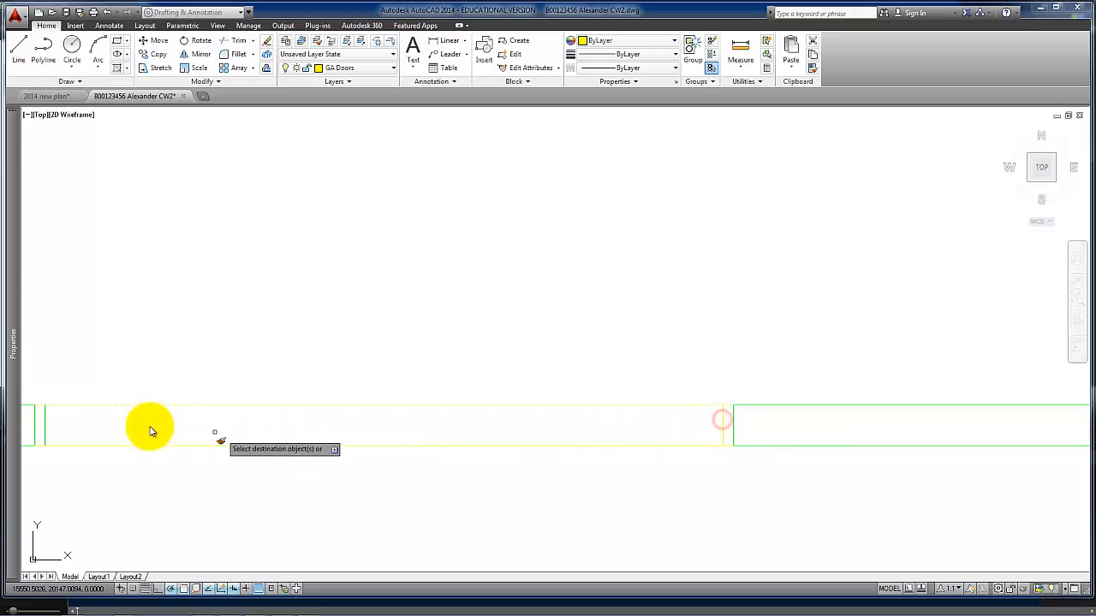
pyautogui.click(44, 423)
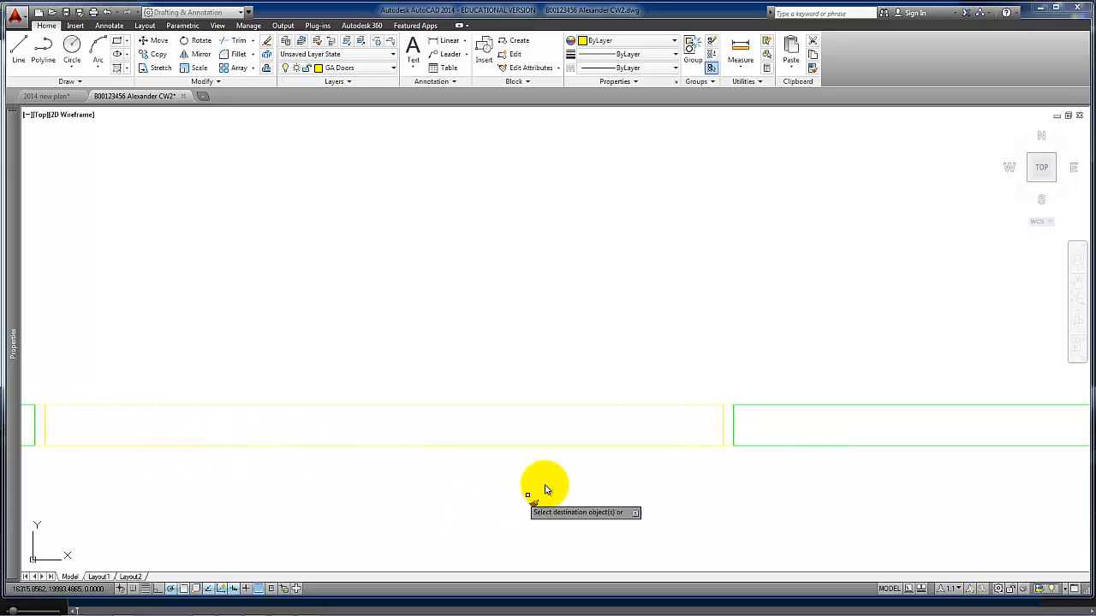
pyautogui.press('Return')
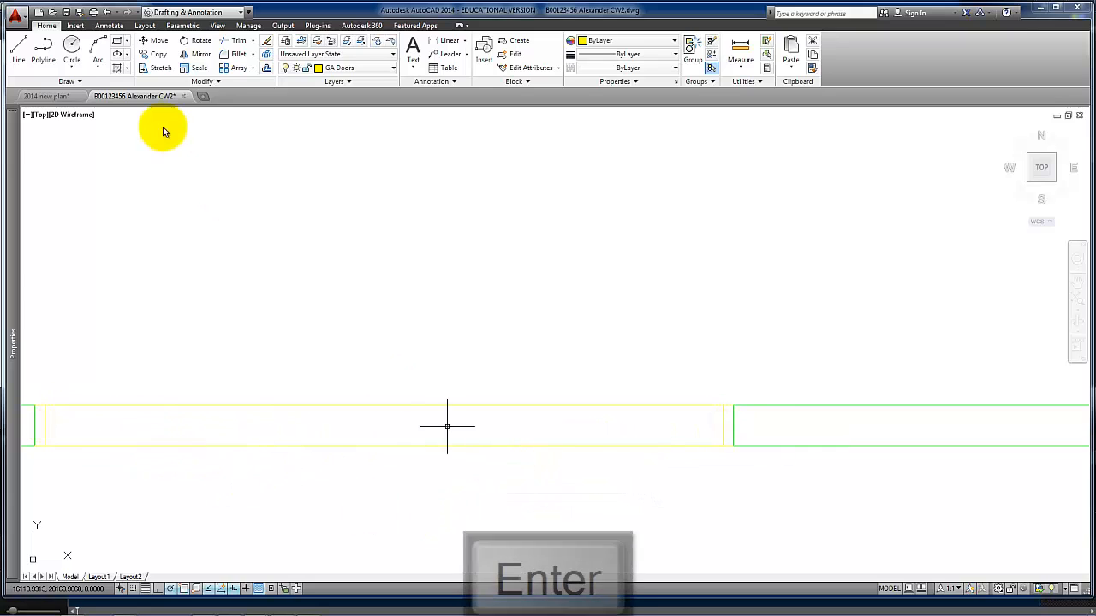
# Step: Draw a horizontal centre line across the opening between the midpoints of the two offset jamb lines
pyautogui.click(21, 56)
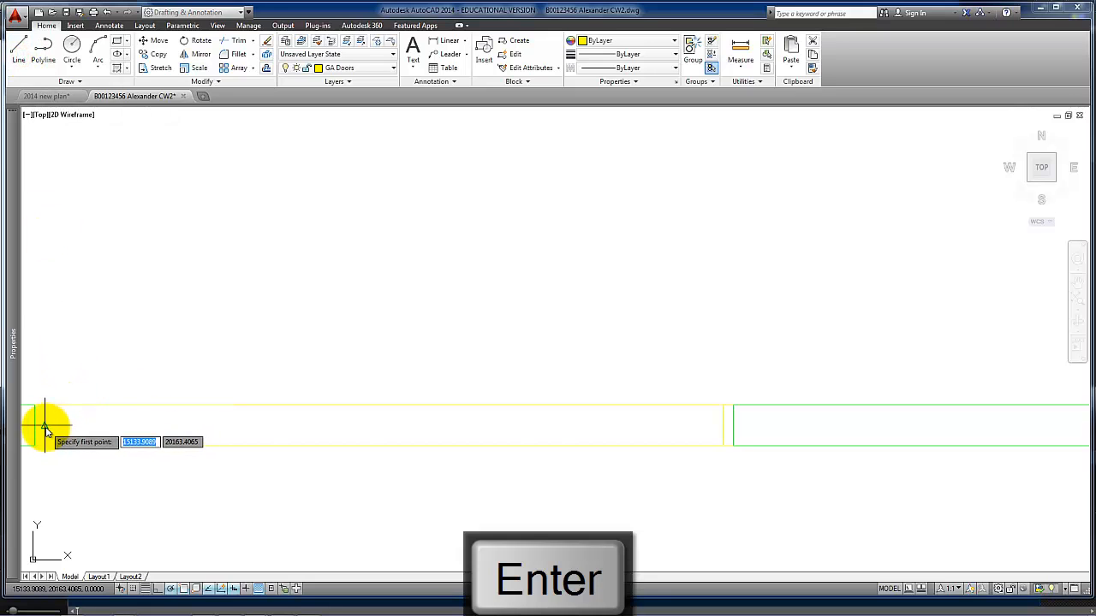
pyautogui.click(45, 426)
pyautogui.click(722, 423)
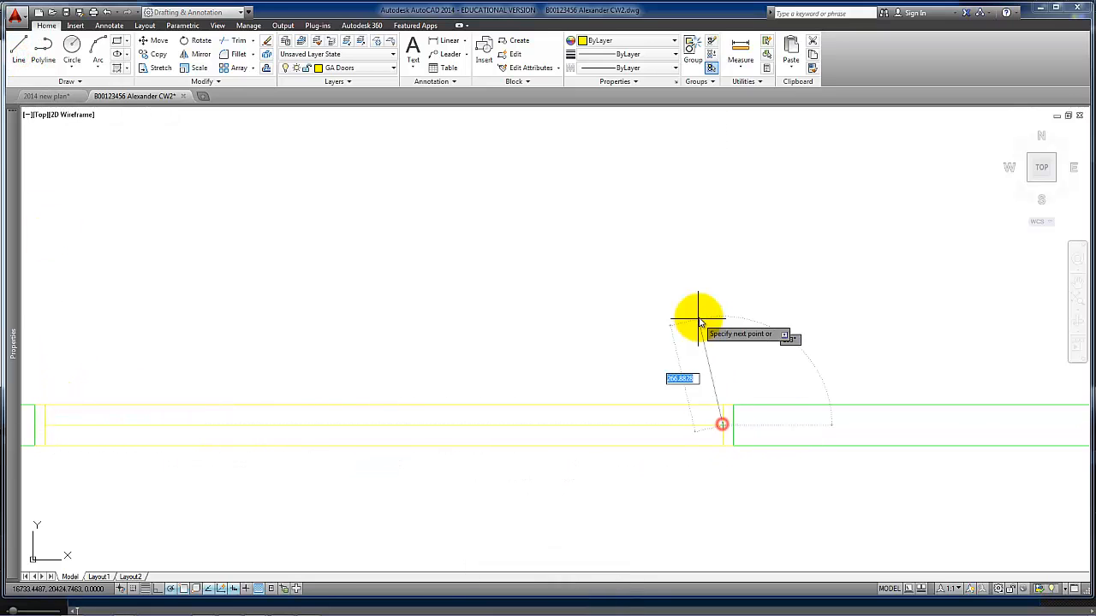
pyautogui.press('Return')
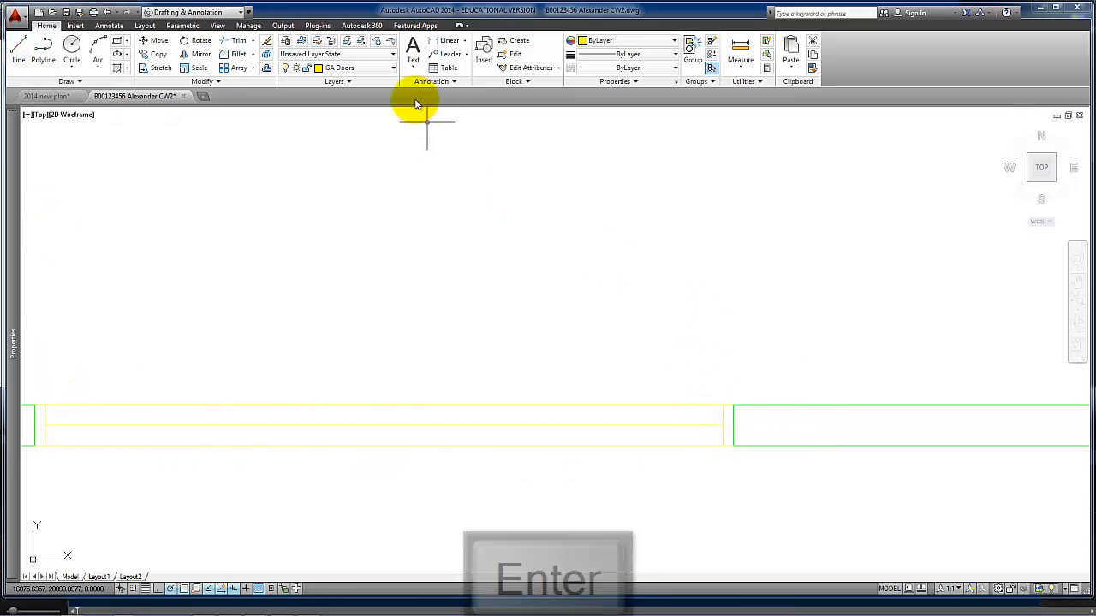
# Step: Offset both yellow jamb lines by 25 further into the internal opening
pyautogui.click(267, 69)
pyautogui.write('5')
pyautogui.press('Return')
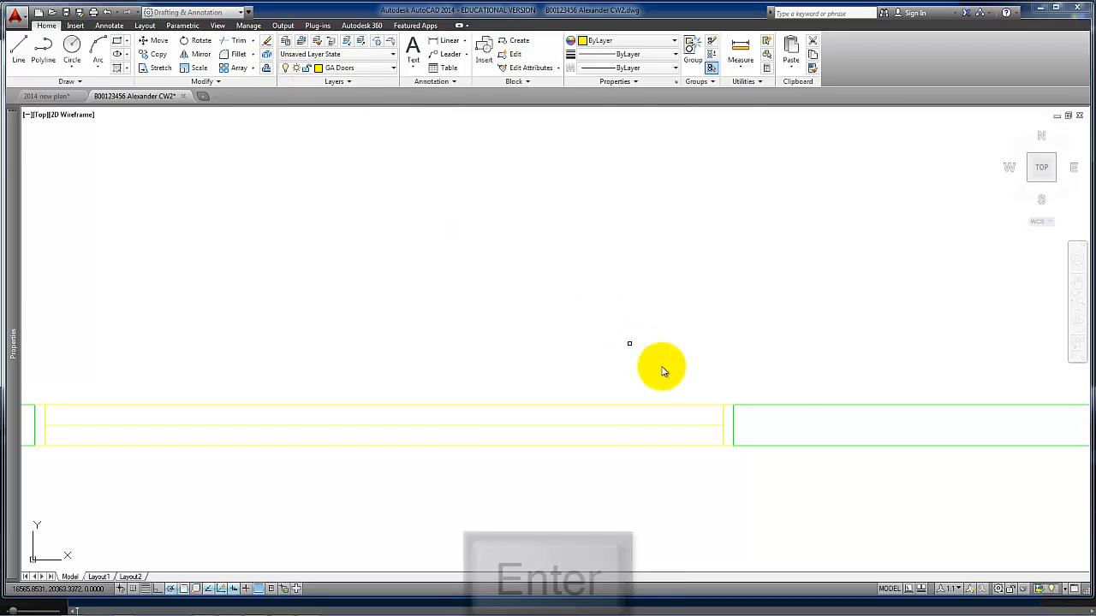
pyautogui.click(724, 418)
pyautogui.click(626, 365)
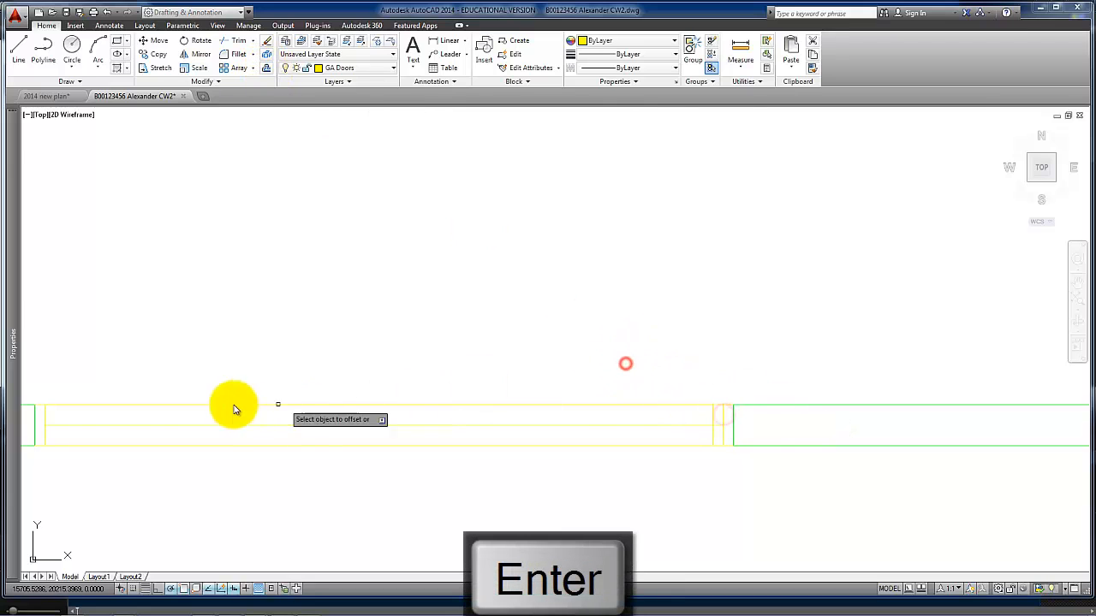
pyautogui.click(46, 416)
pyautogui.click(354, 535)
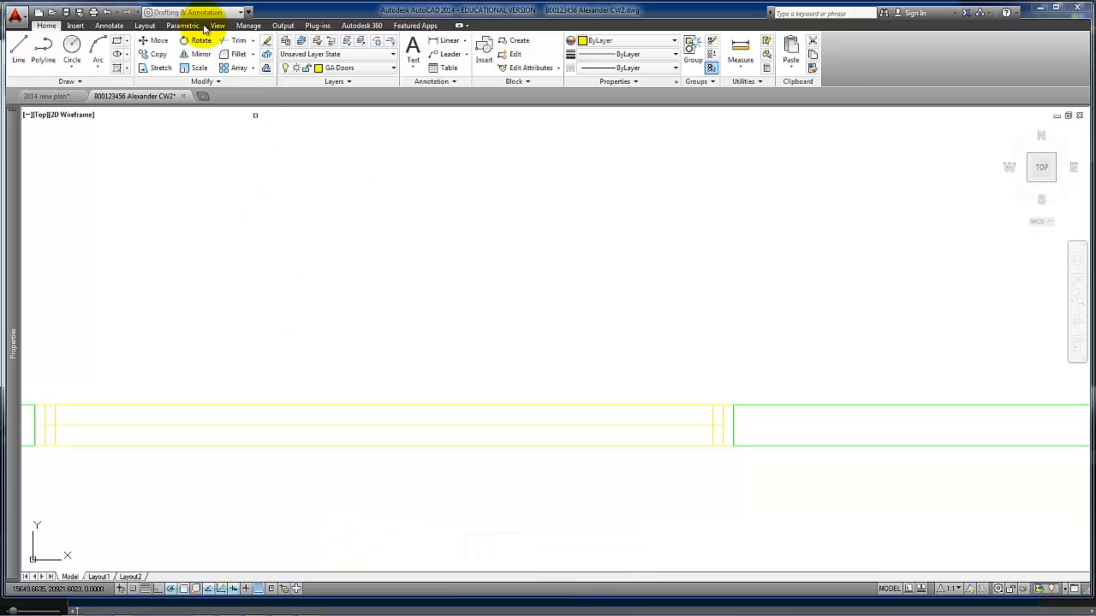
# Step: Trim the left innermost line below the centre line and the right innermost line above it
pyautogui.click(238, 40)
pyautogui.press('Return')
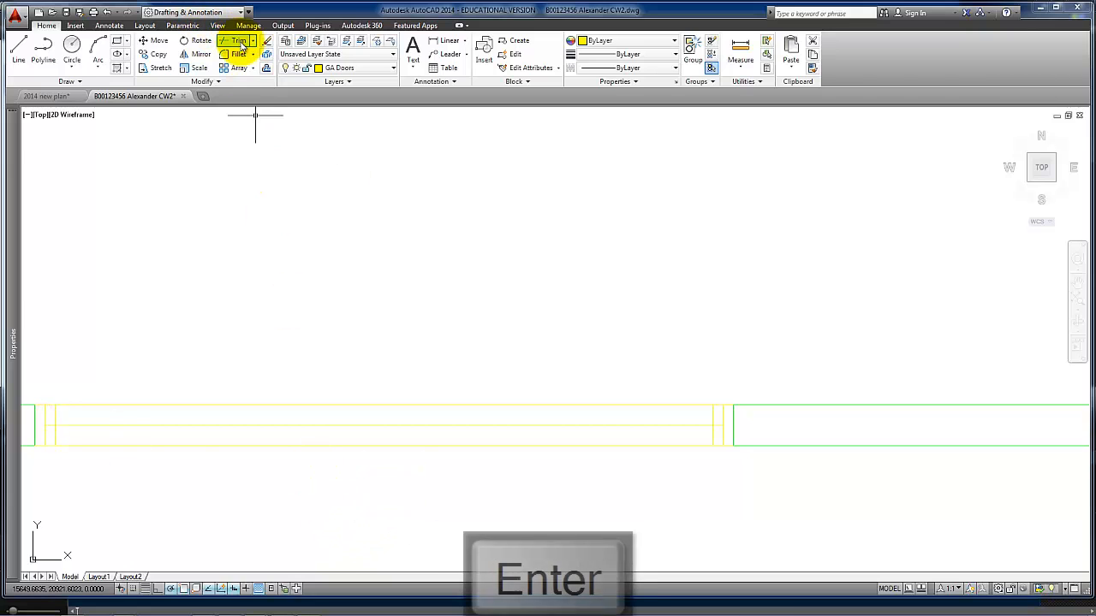
pyautogui.click(53, 437)
pyautogui.click(717, 416)
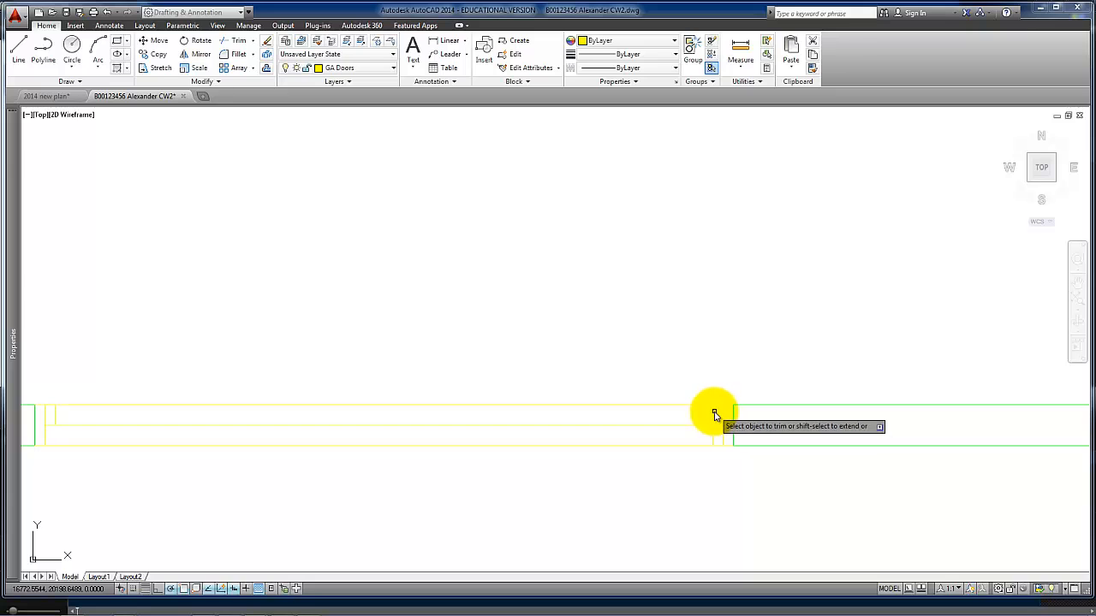
pyautogui.press('Return')
# Step: Draw a vertical line across the opening's middle, from the upper line's midpoint to the lower line's midpoint
pyautogui.click(18, 51)
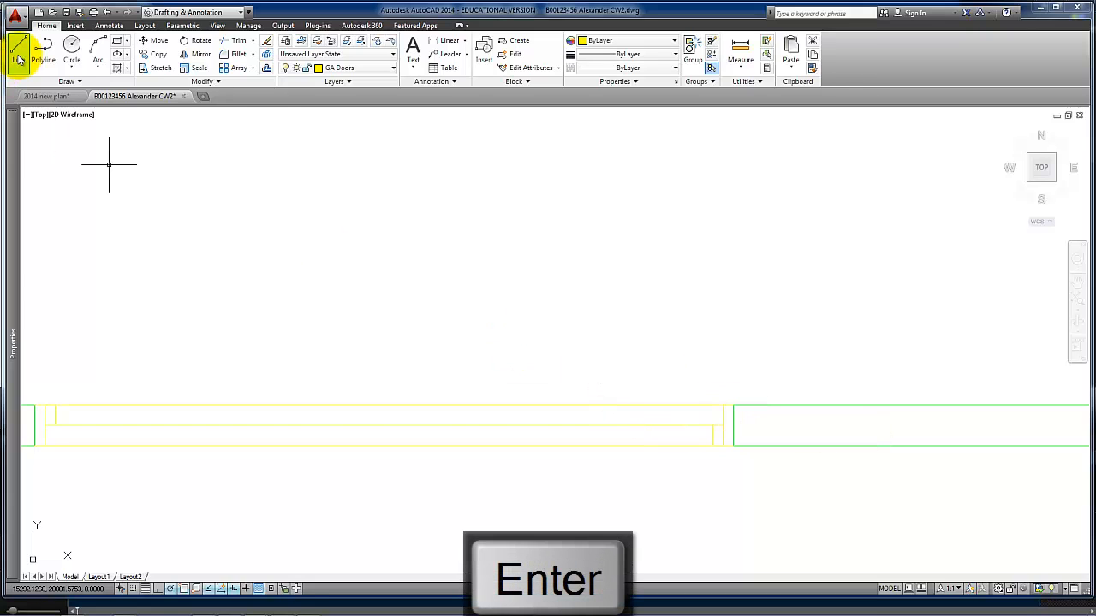
pyautogui.click(385, 409)
pyautogui.click(384, 445)
pyautogui.press('Return')
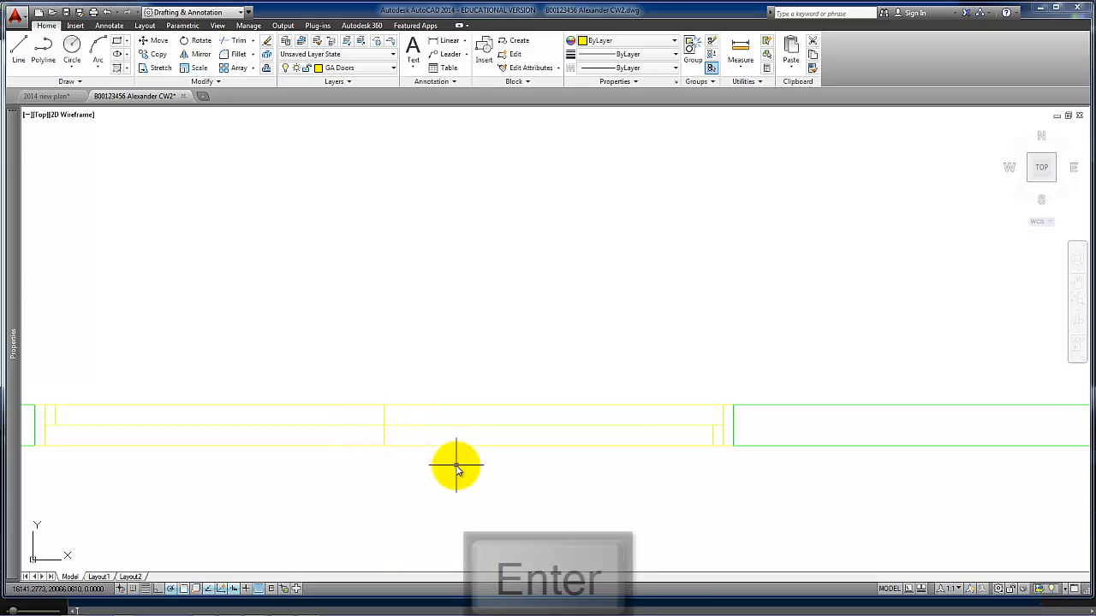
pyautogui.press('Return')
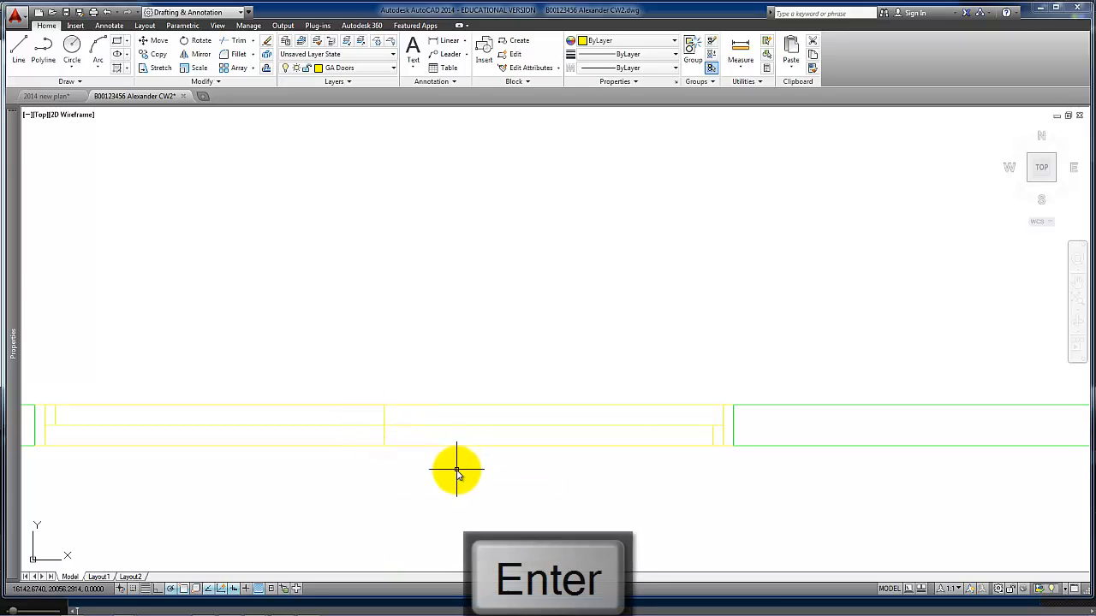
# Step: Offset the vertical line across the middle of the internal opening by 25 to the left
pyautogui.click(266, 69)
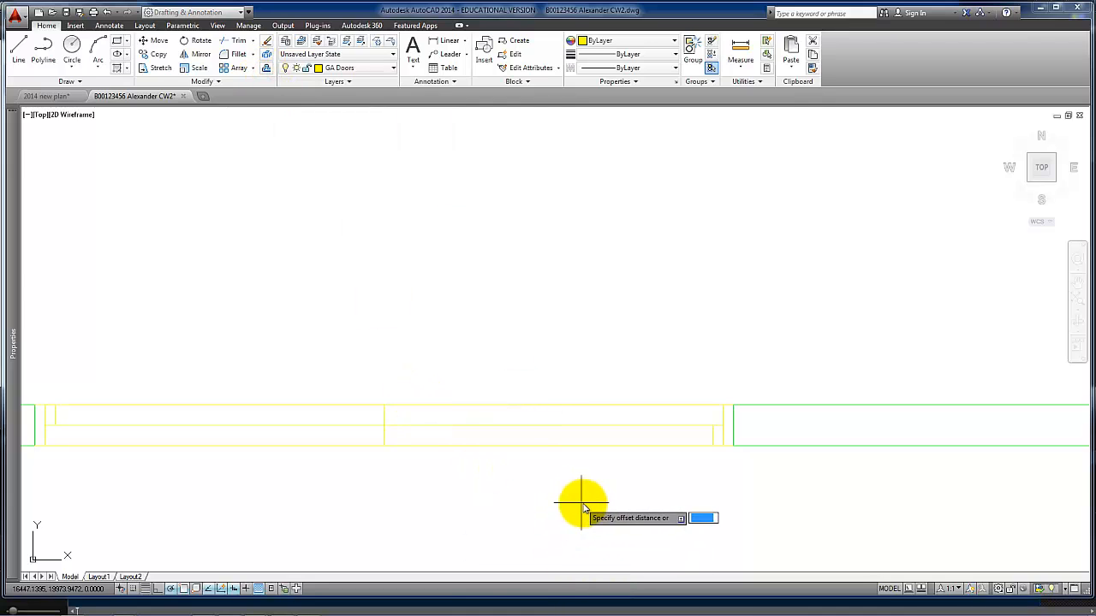
pyautogui.write('5')
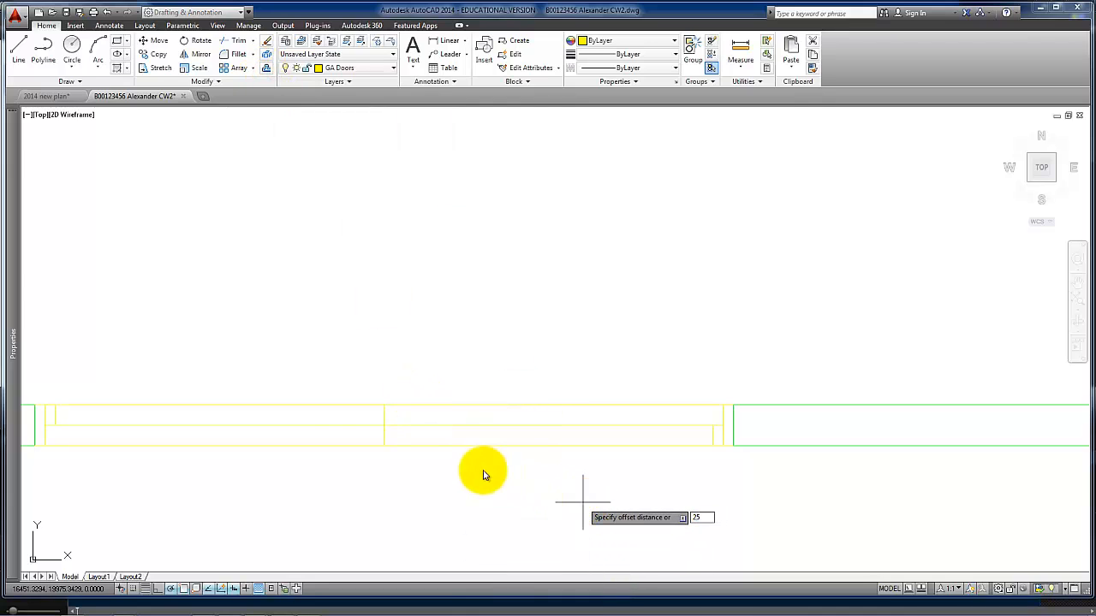
pyautogui.press('Return')
pyautogui.click(384, 438)
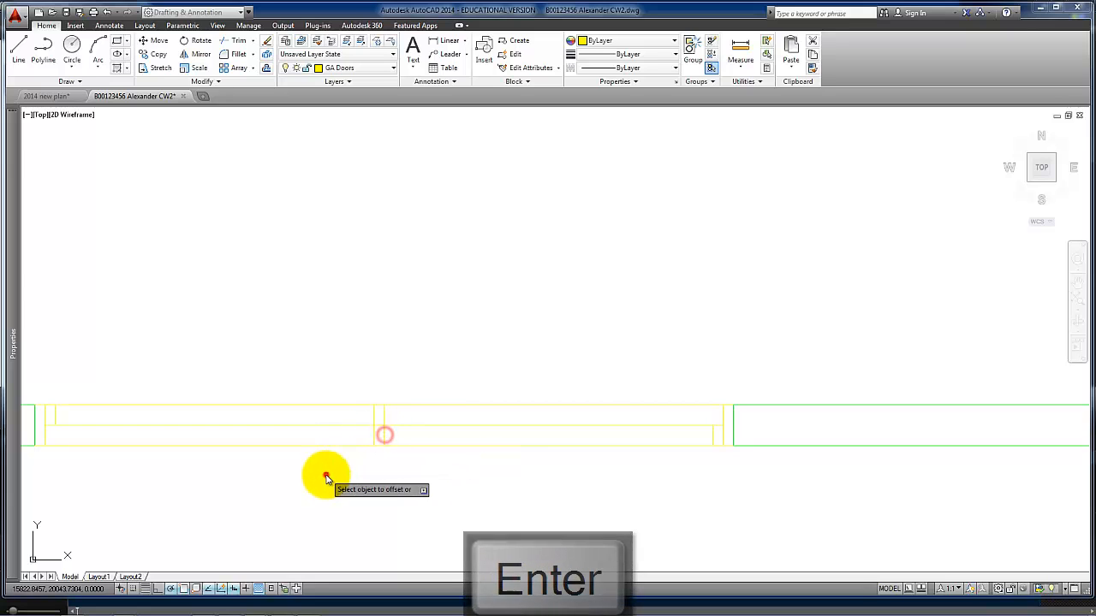
pyautogui.click(328, 472)
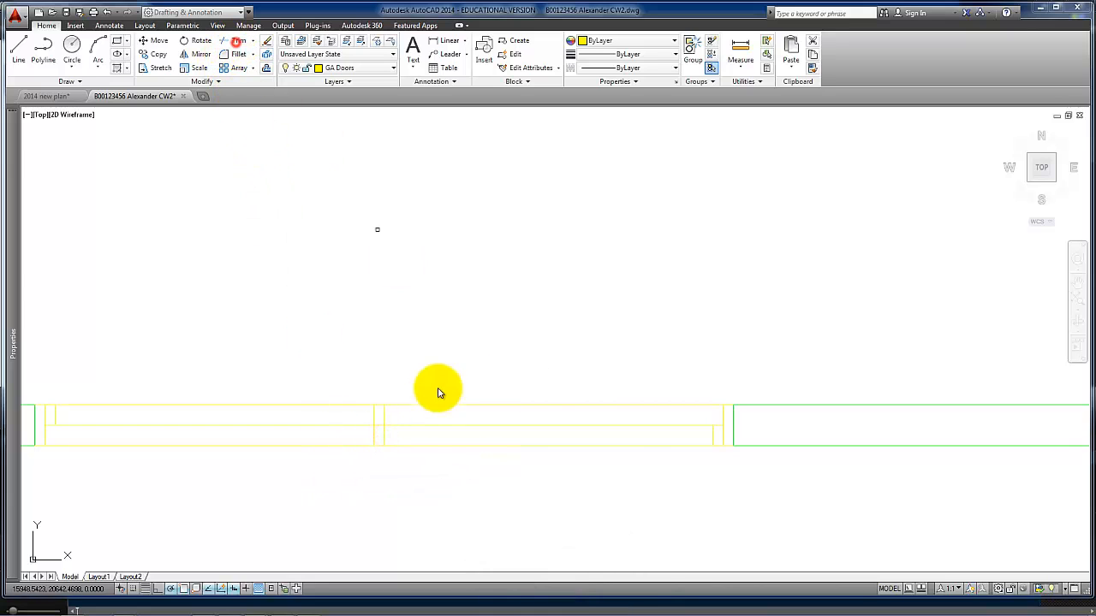
# Step: Trim both middle vertical lines above the horizontal centre line
pyautogui.press('Return')
pyautogui.click(395, 412)
pyautogui.click(359, 417)
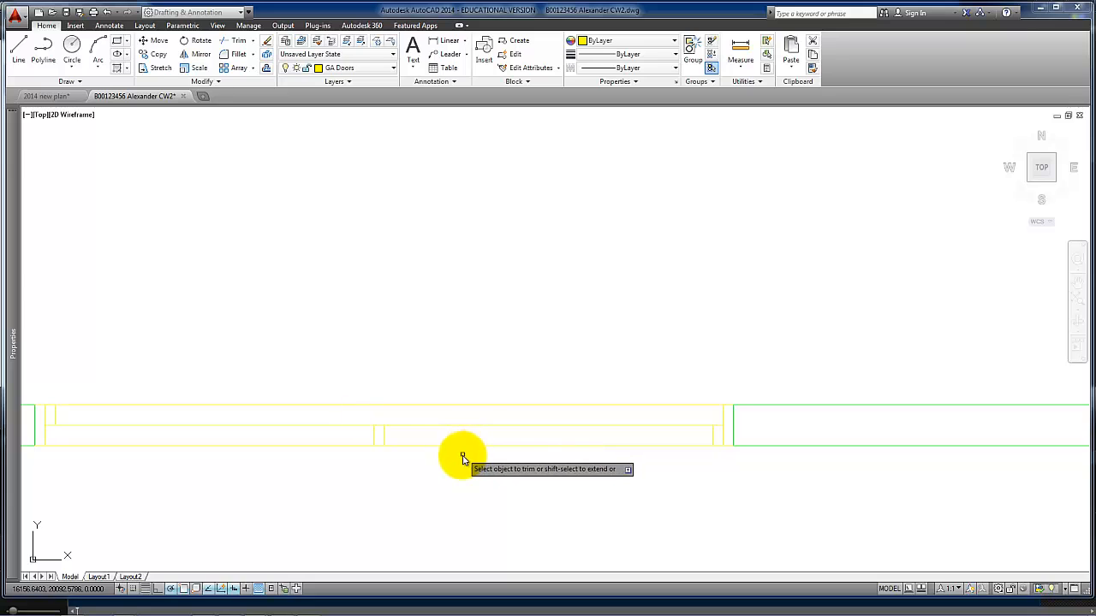
# Step: Copy the two short middle lines into the upper half, from the left line's lower end to the right line's upper end
pyautogui.click(362, 421)
pyautogui.click(399, 475)
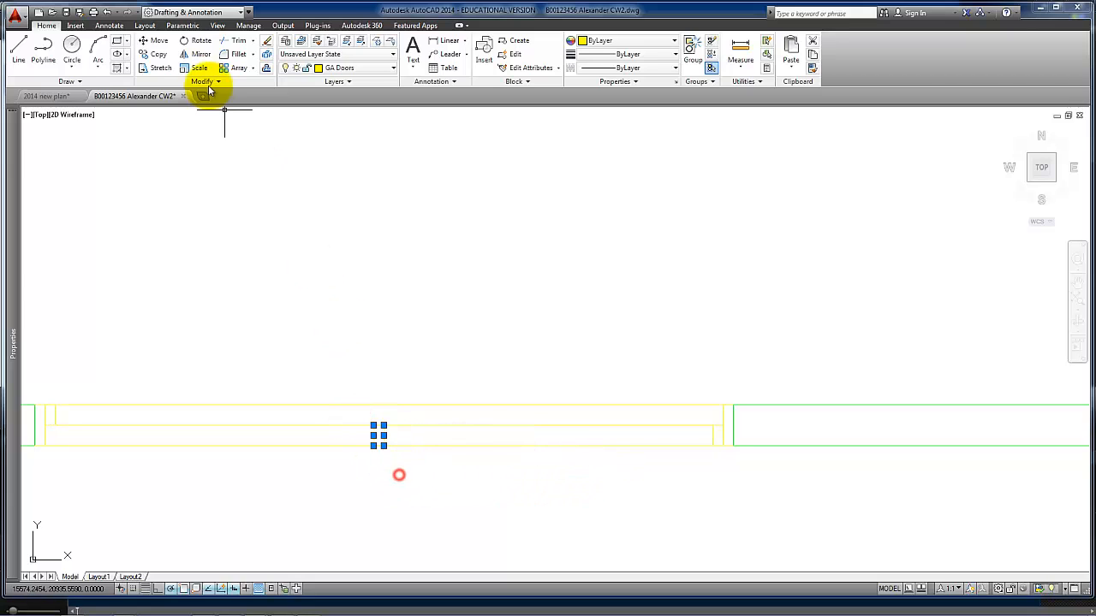
pyautogui.click(159, 56)
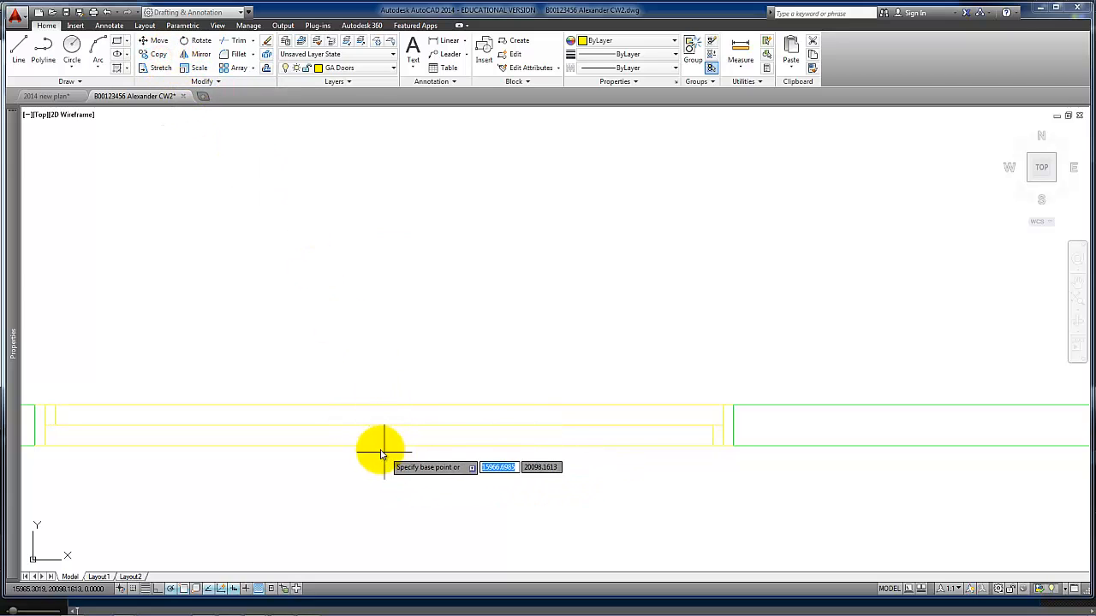
pyautogui.click(373, 446)
pyautogui.click(383, 428)
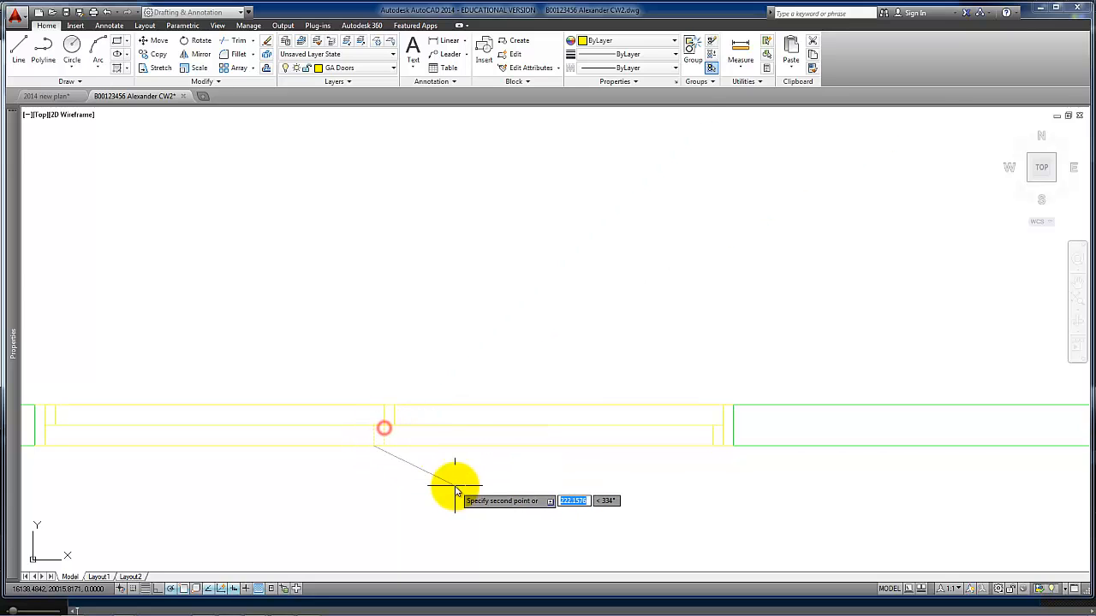
pyautogui.press('Return')
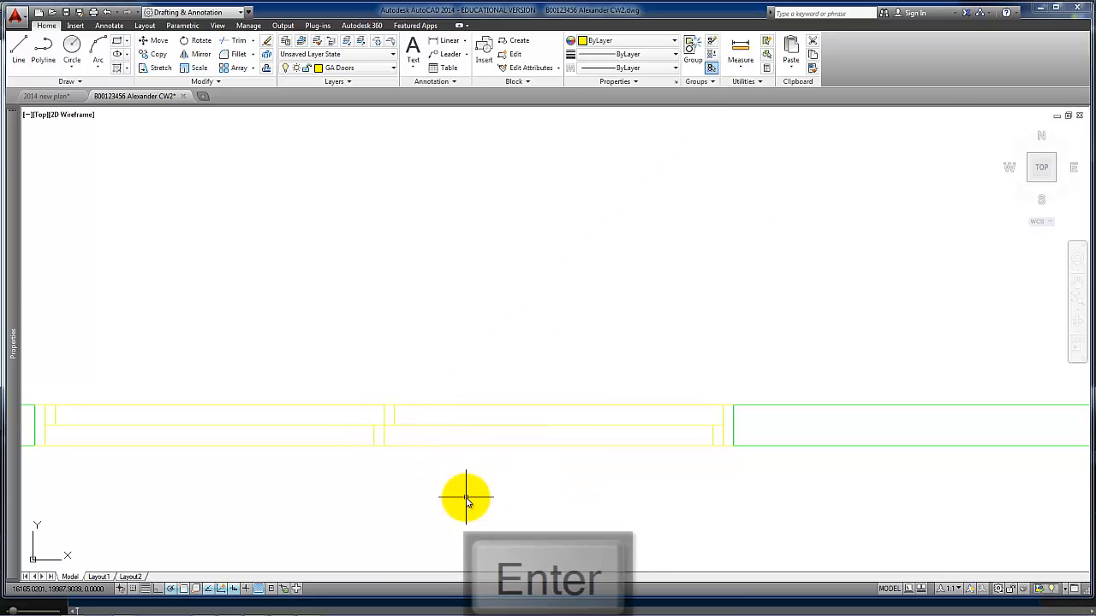
# Step: Move the copied upper pair of vertical lines 12.5 to the left so the two panels overlap
pyautogui.click(379, 391)
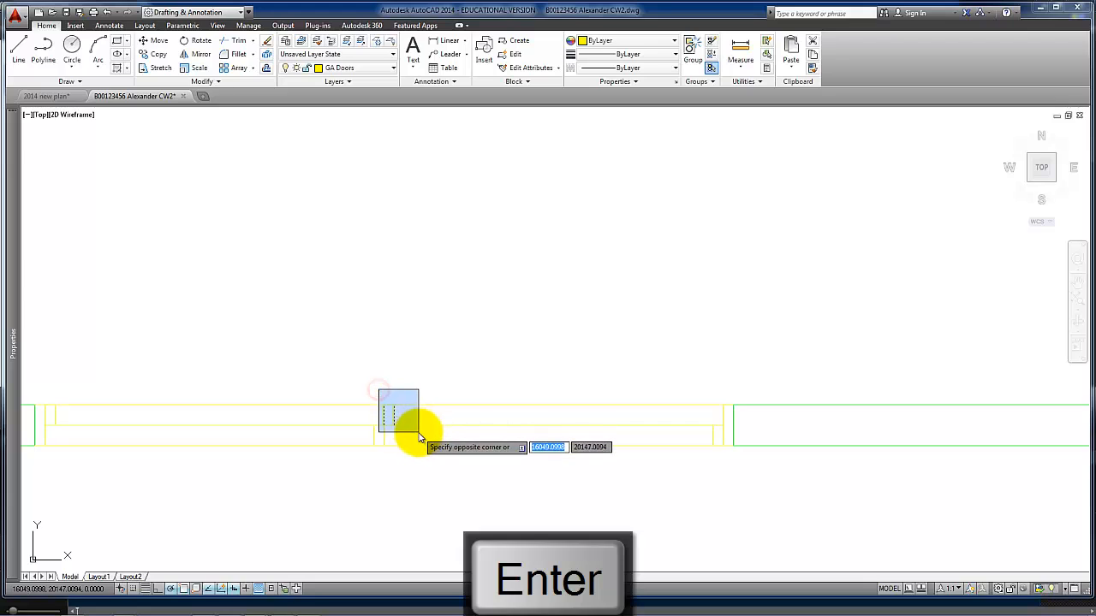
pyautogui.click(158, 41)
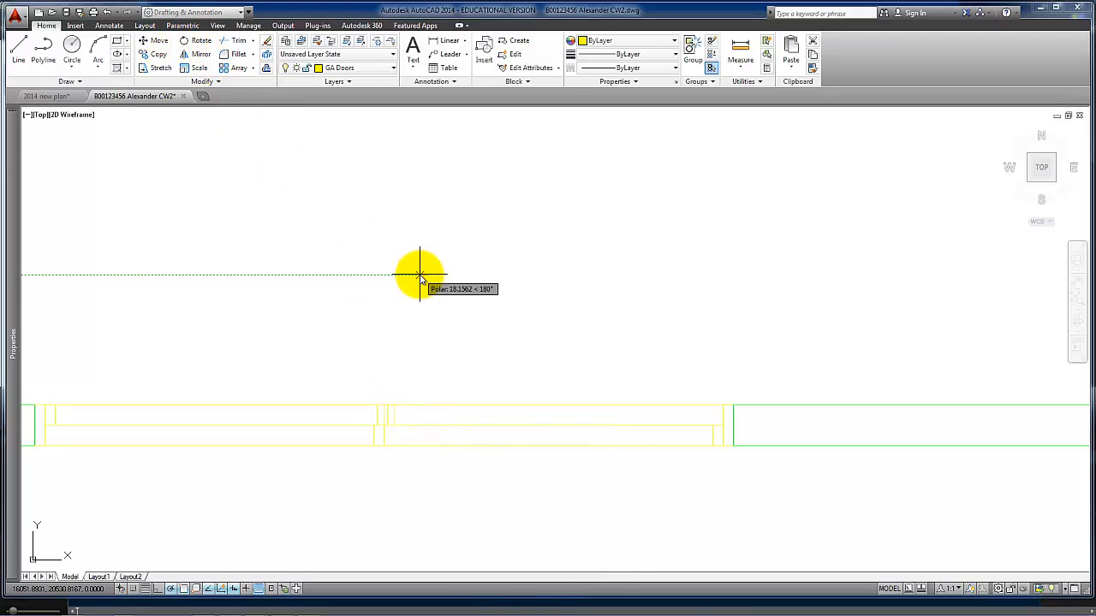
pyautogui.write('25')
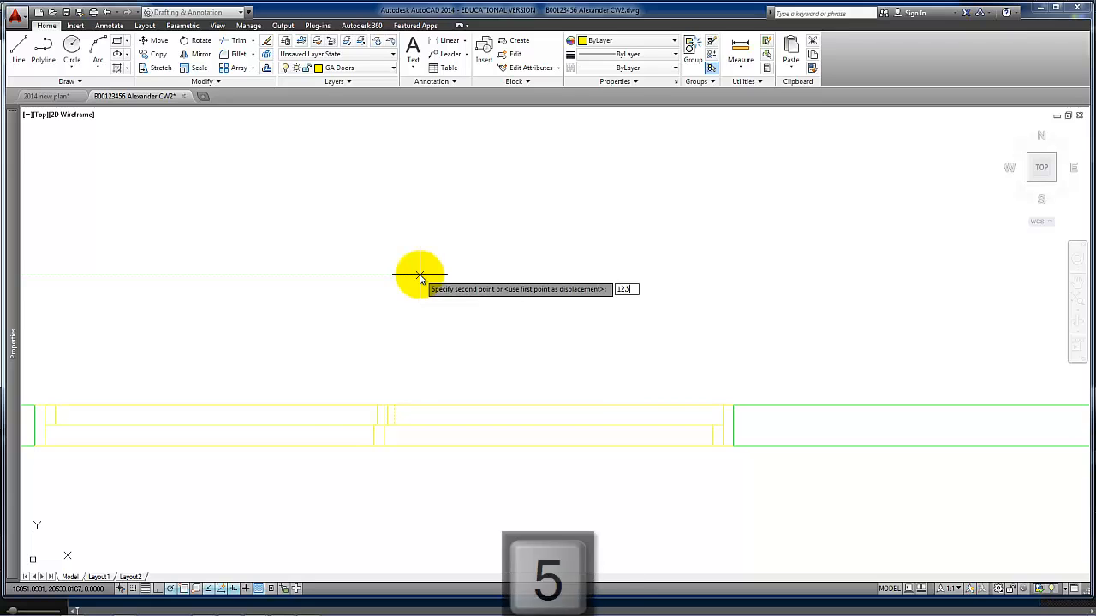
pyautogui.press('Return')
pyautogui.press('Return')
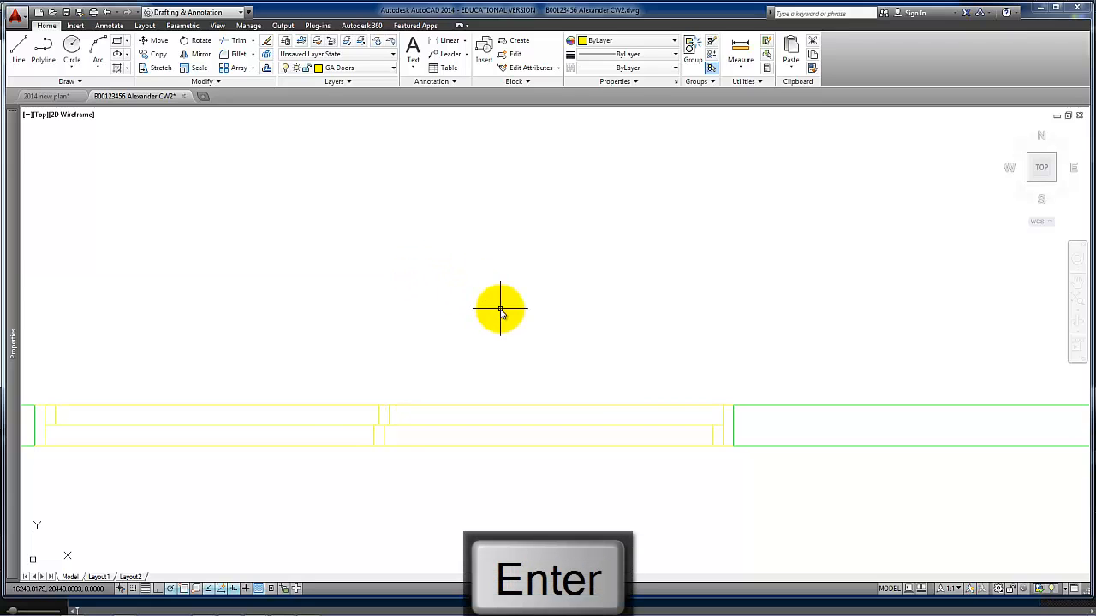
# Step: Draw horizontal glass lines along the middle of the upper-left and lower-right door panels, between the midpoints of their end lines
pyautogui.click(19, 47)
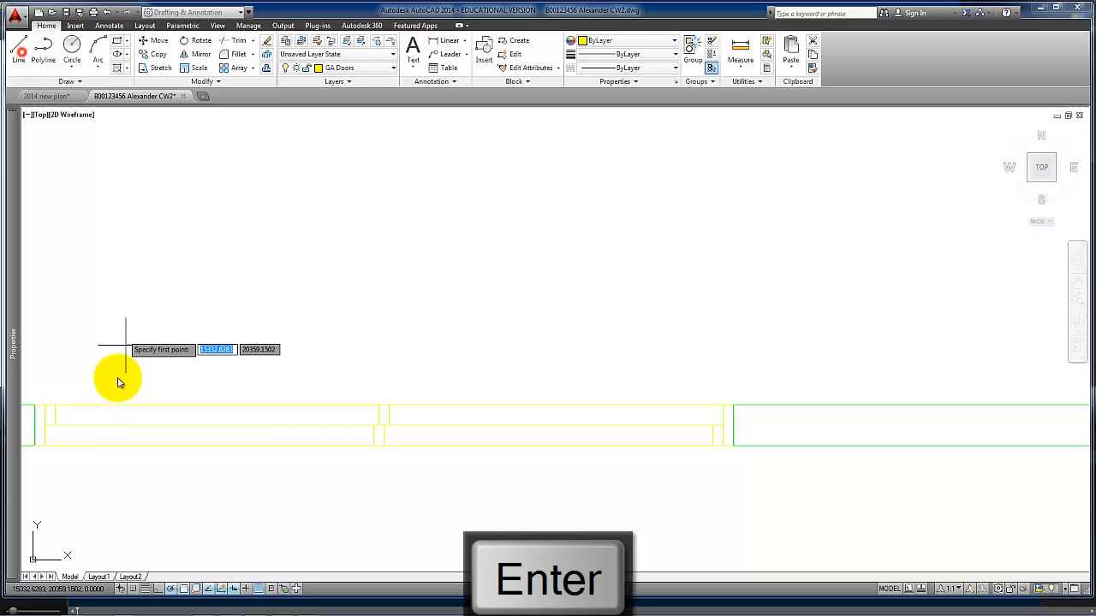
pyautogui.click(51, 416)
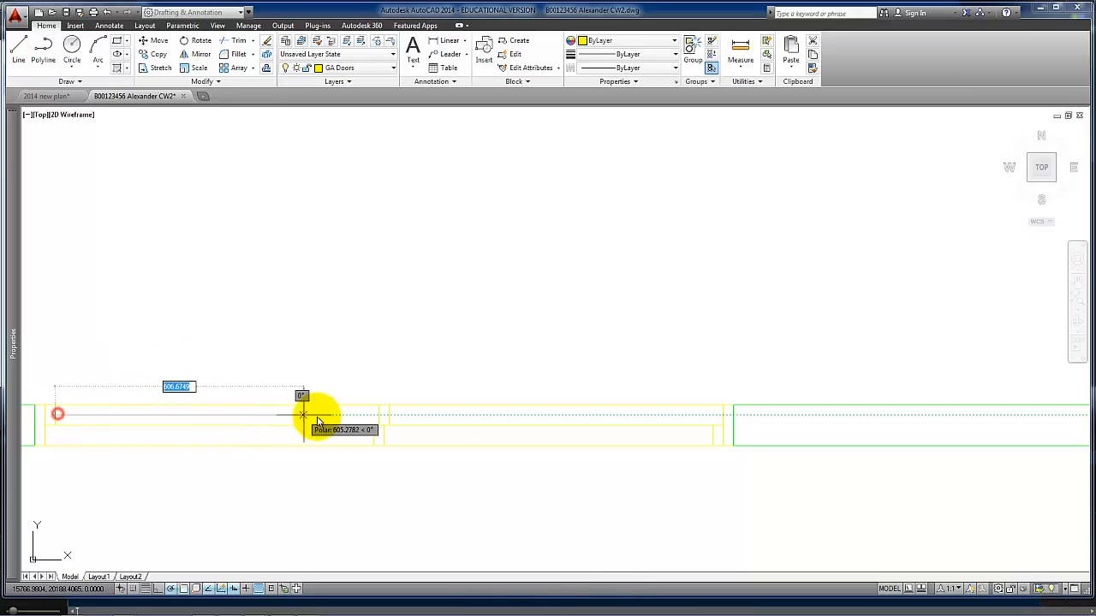
pyautogui.press('Return')
pyautogui.press('Return')
pyautogui.click(383, 437)
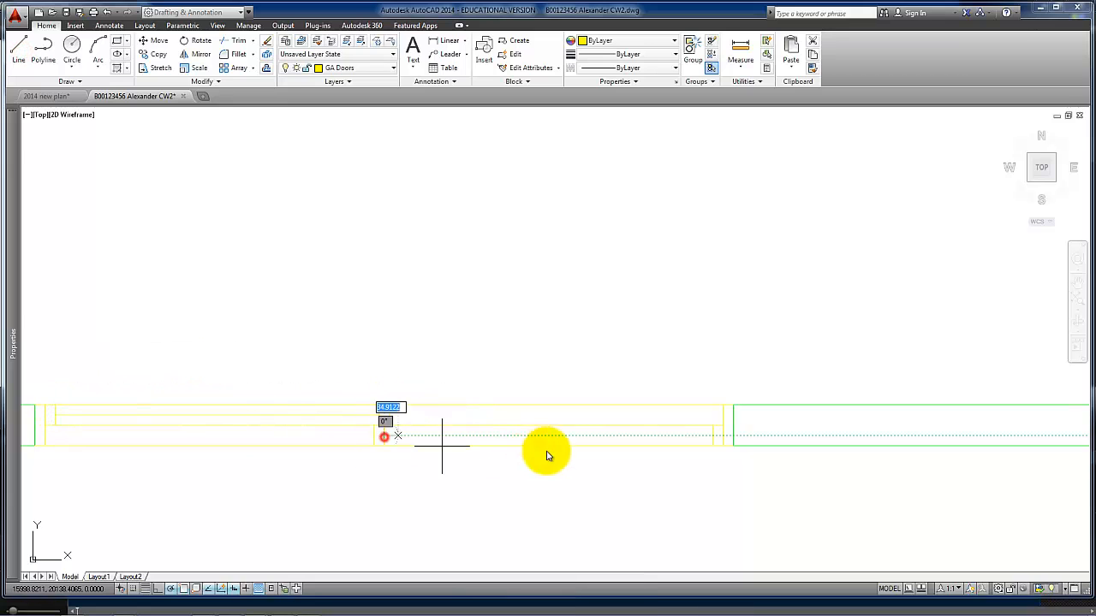
pyautogui.click(712, 437)
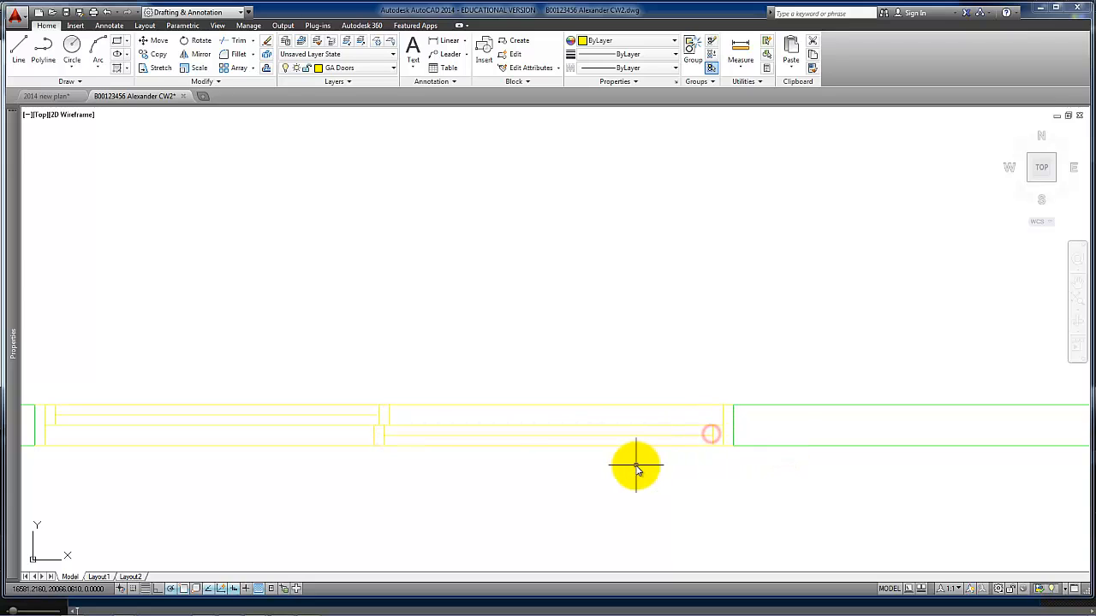
# Step: Draw a rectangle 50 wide by 100 high just below the wide opening in the lower external wall
pyautogui.scroll(5, 633, 465)
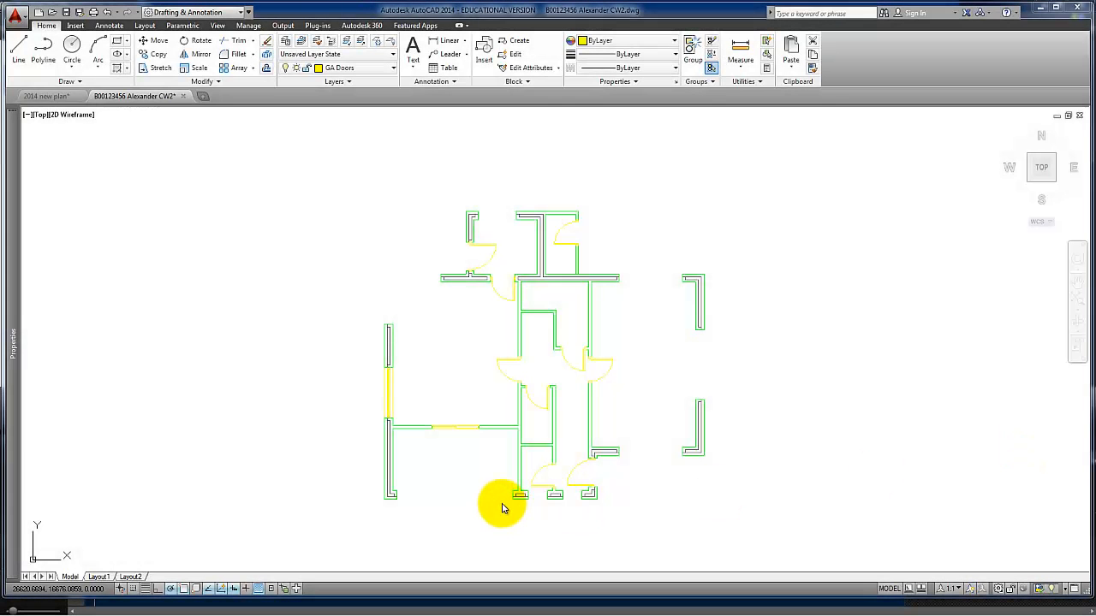
pyautogui.click(493, 488)
pyautogui.scroll(3, 467, 517)
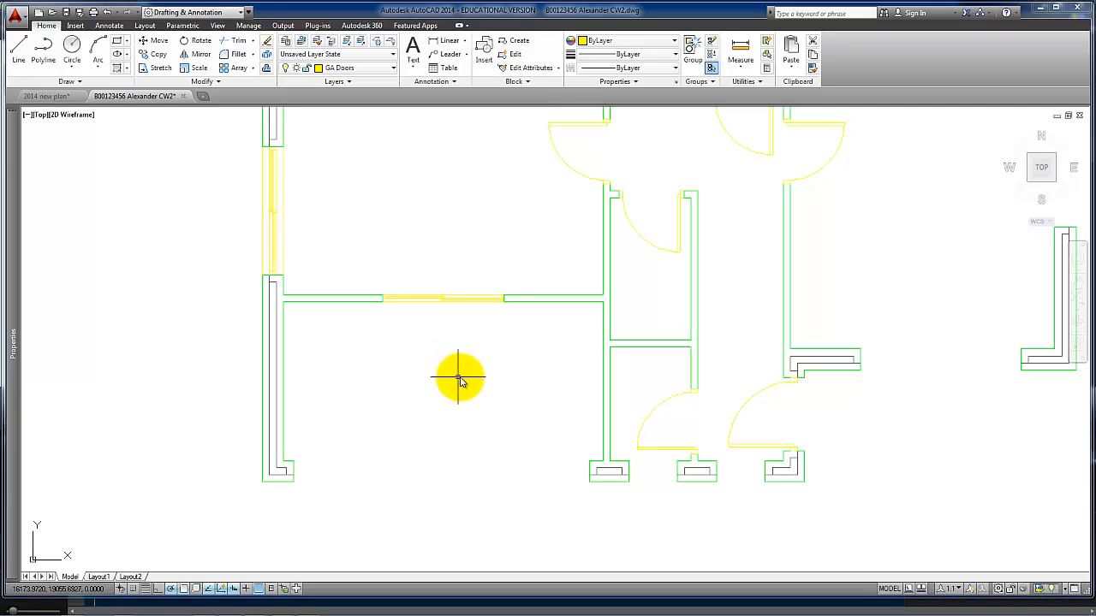
pyautogui.moveTo(460, 381); pyautogui.dragTo(373, 306, button='middle')
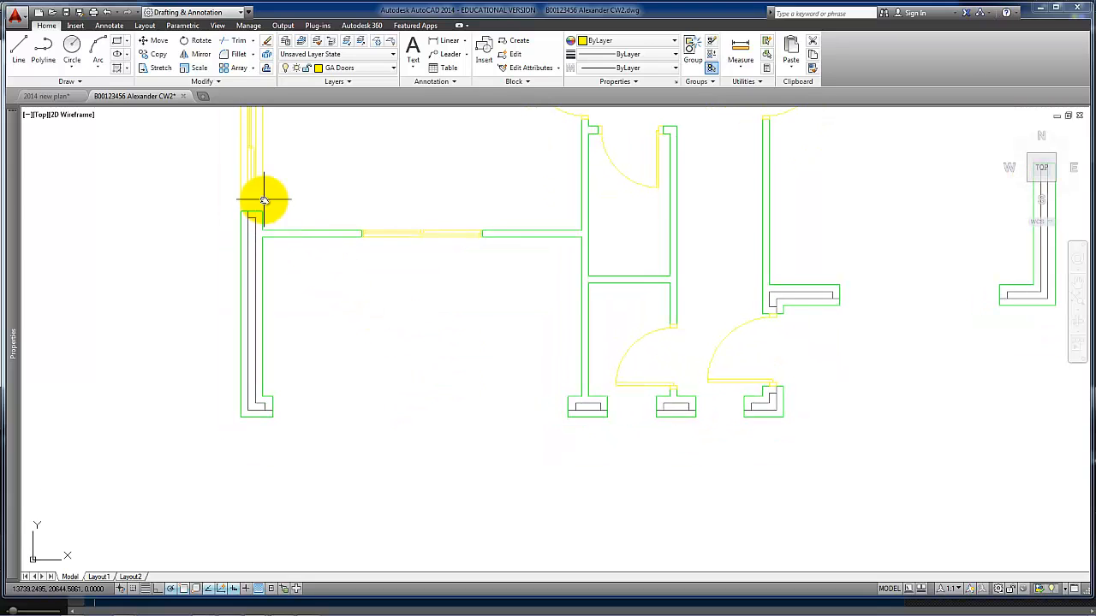
pyautogui.click(117, 42)
pyautogui.moveTo(420, 453); pyautogui.dragTo(443, 415, button='middle')
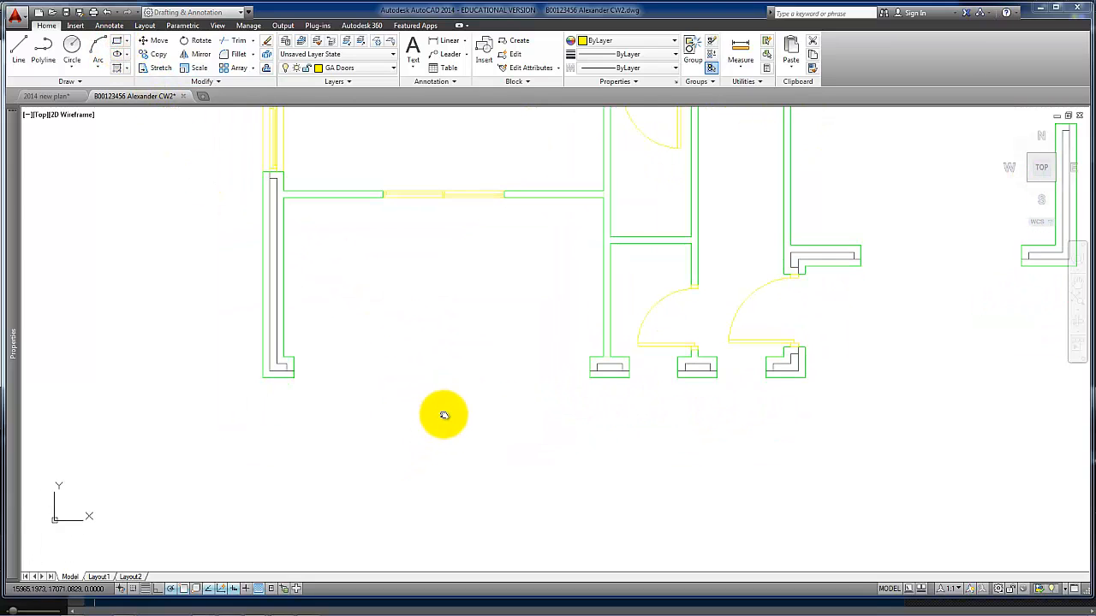
pyautogui.scroll(2, 423, 416)
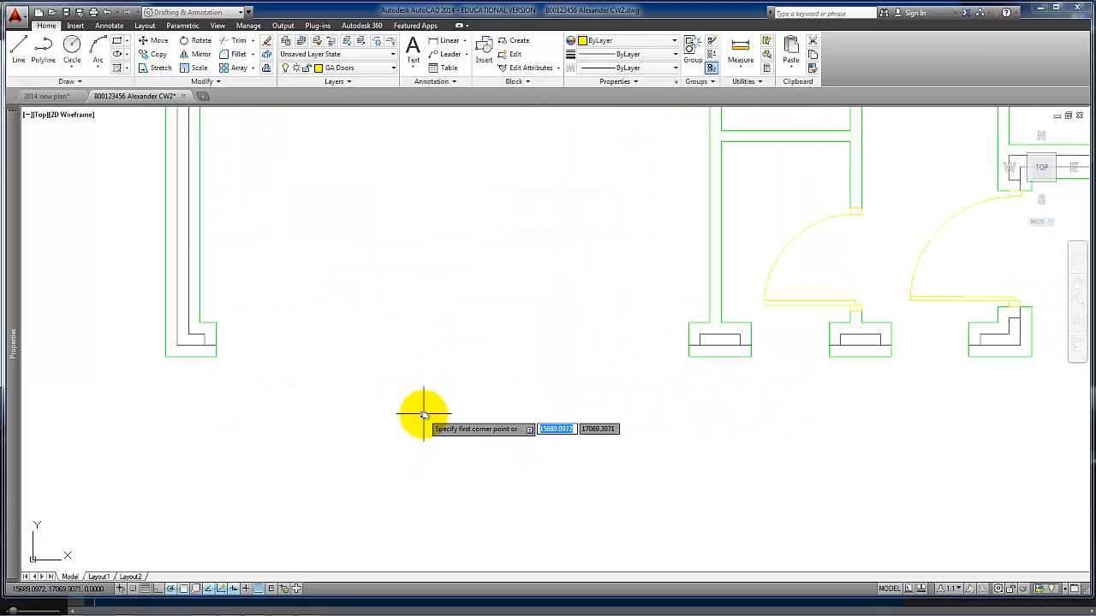
pyautogui.click(365, 382)
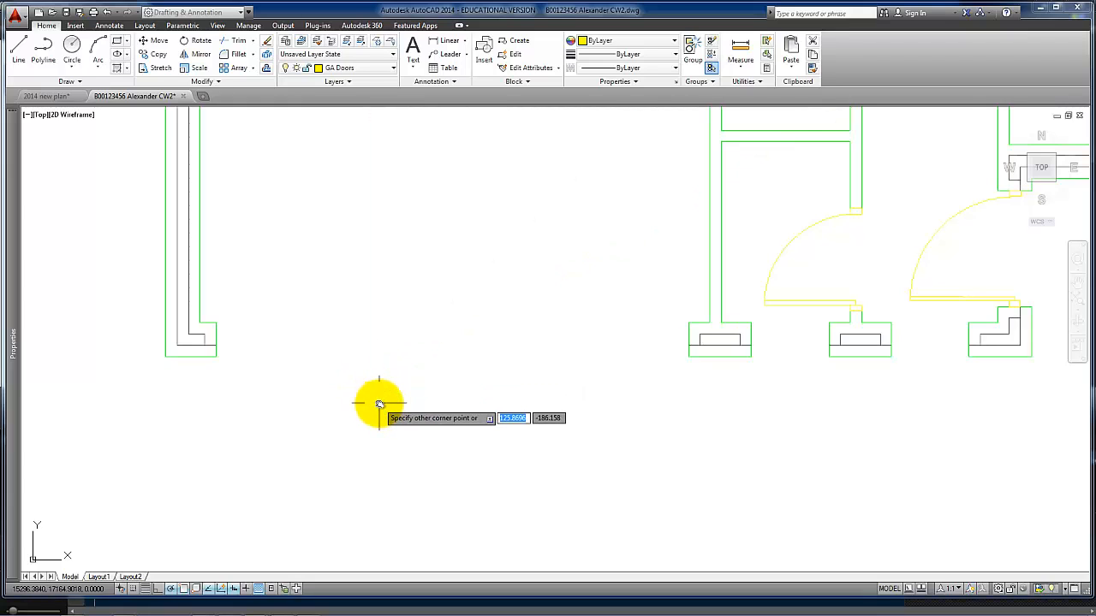
pyautogui.write('500')
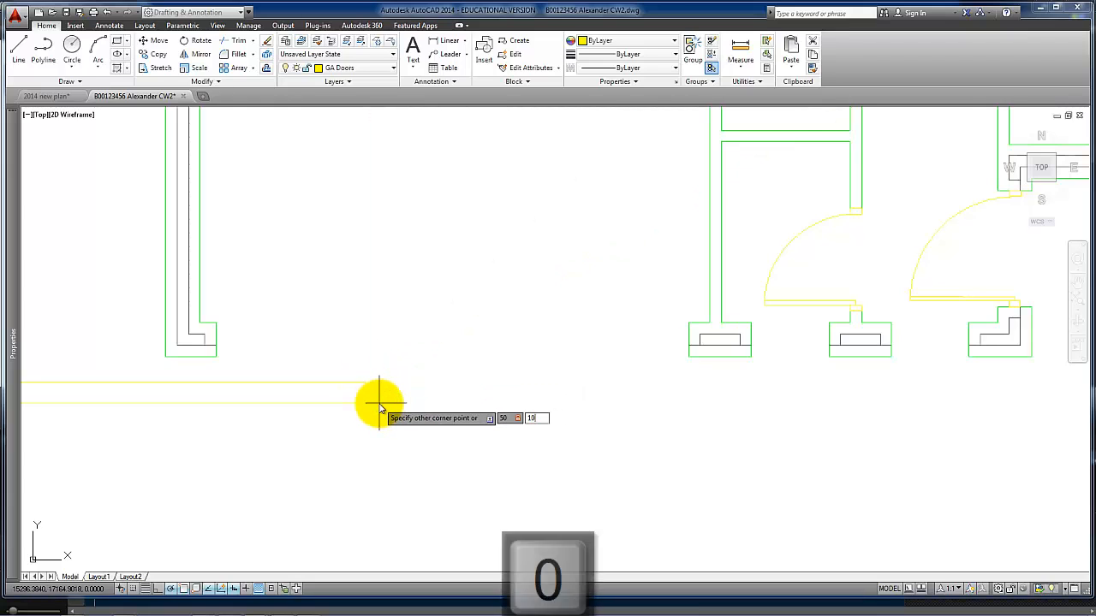
pyautogui.press('Return')
pyautogui.press('Return')
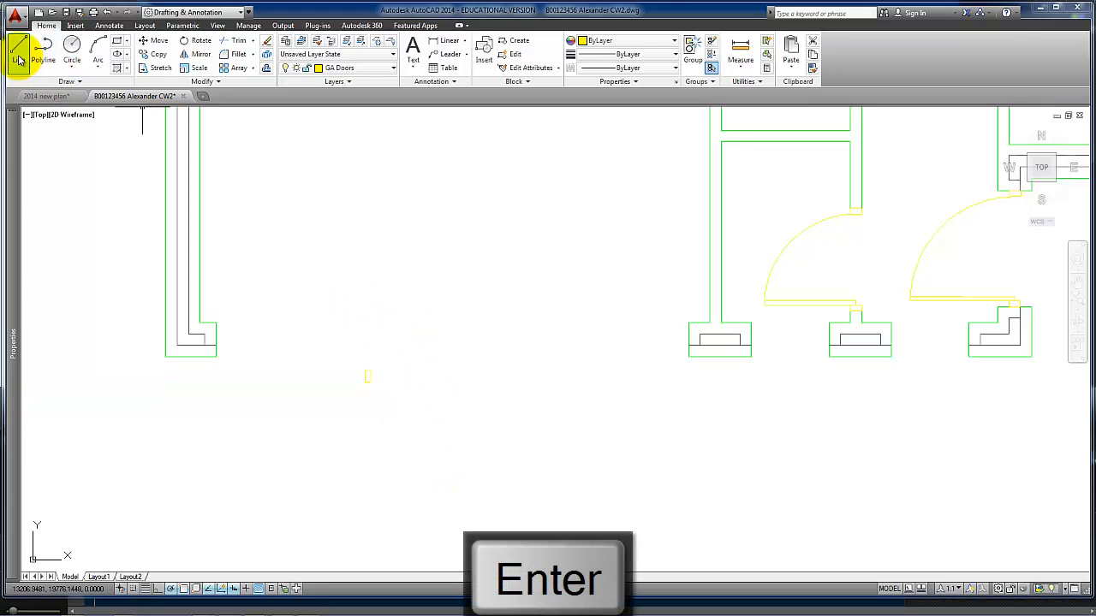
# Step: Draw a vertical line upward from the top-left corner of the small rectangle
pyautogui.click(364, 370)
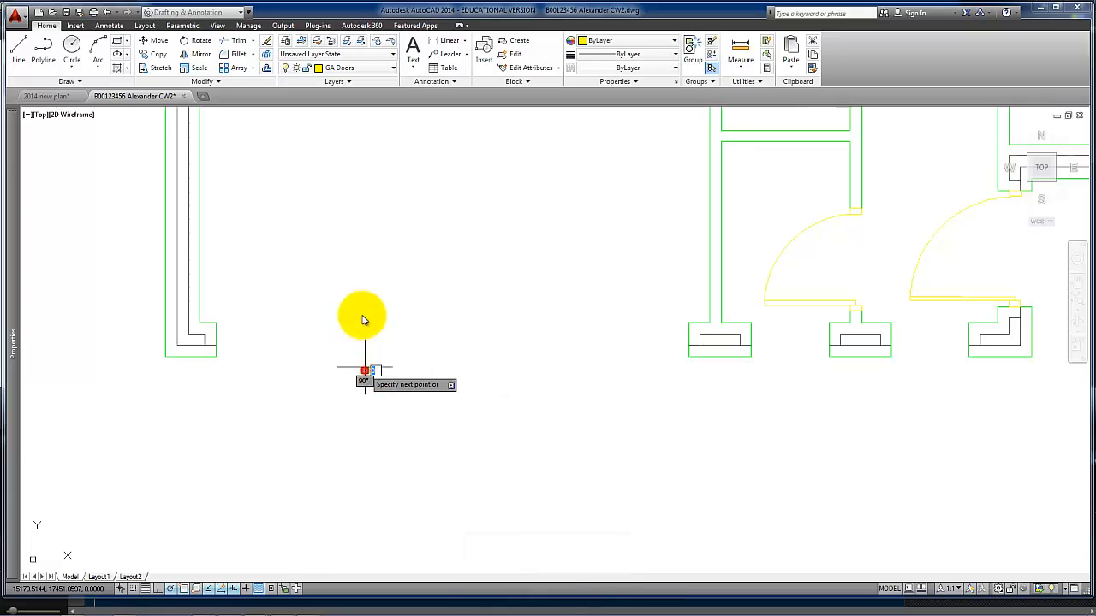
pyautogui.click(363, 315)
pyautogui.press('Return')
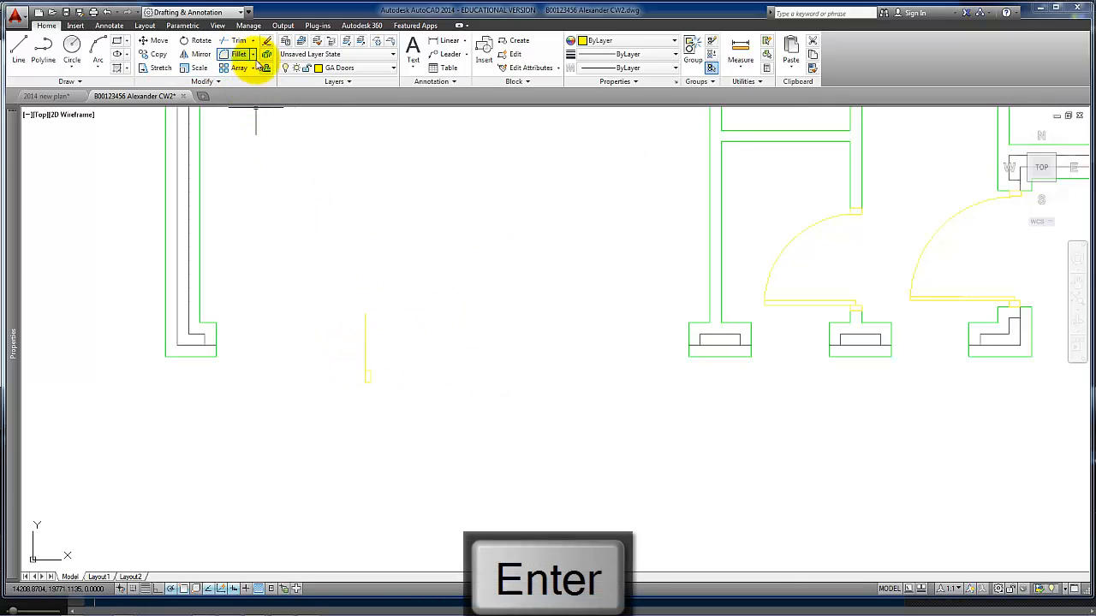
# Step: Offset the vertical line by 1800 to the right
pyautogui.press('8')
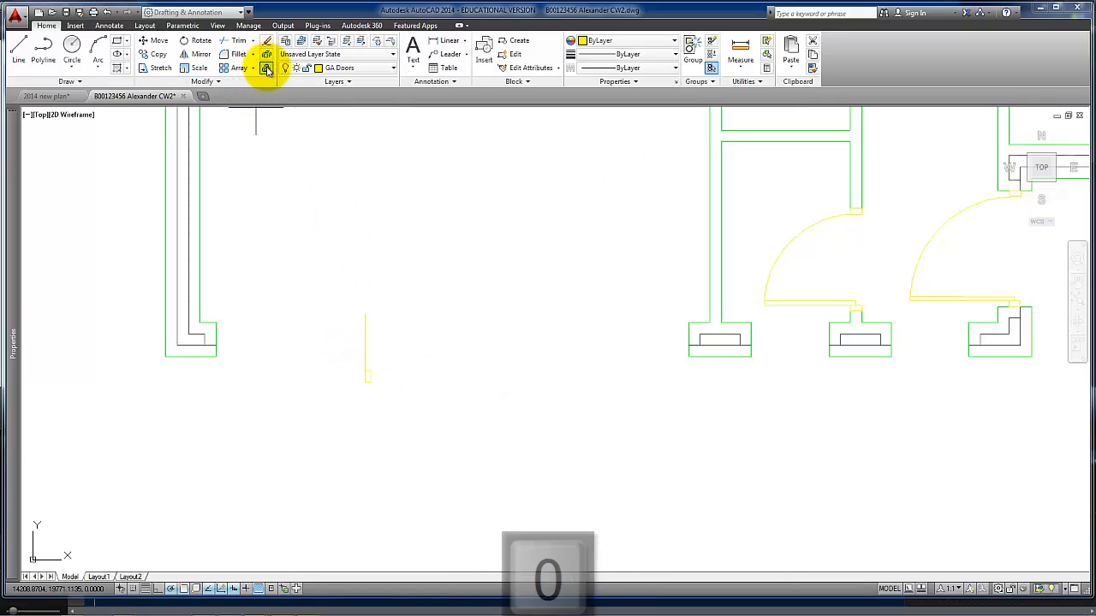
pyautogui.press('Return')
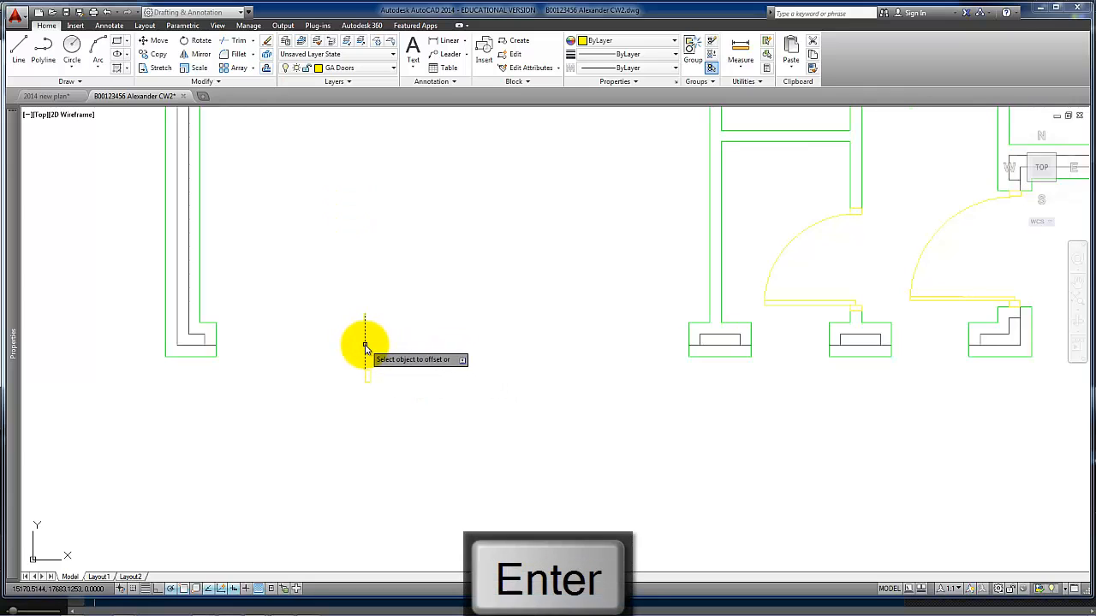
pyautogui.click(365, 345)
pyautogui.click(501, 349)
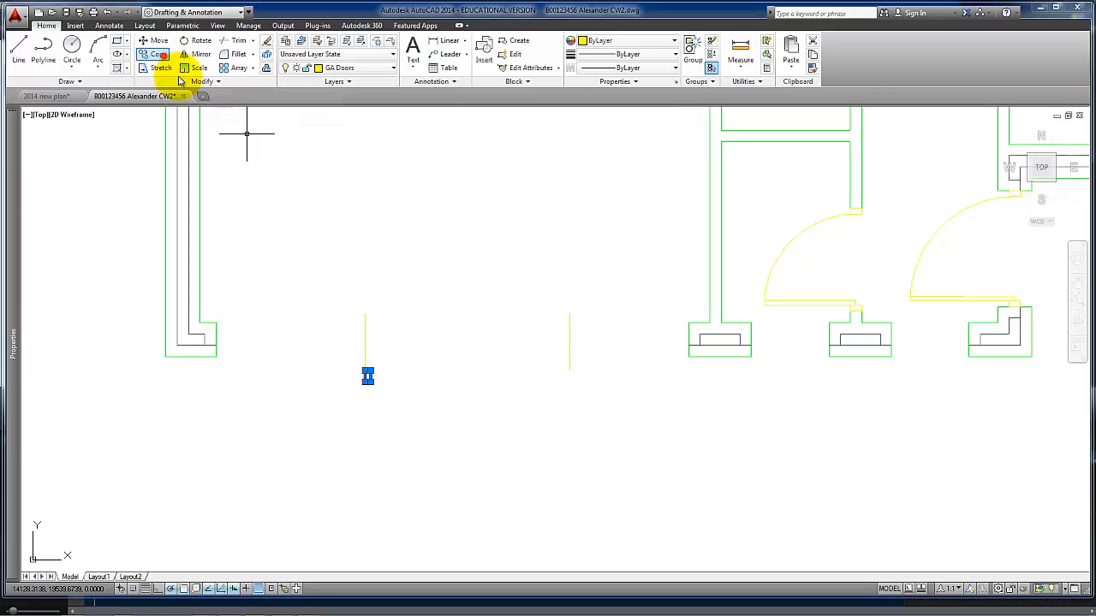
# Step: Copy the small rectangle from its top-right corner to the lower end of the offset vertical line
pyautogui.click(372, 373)
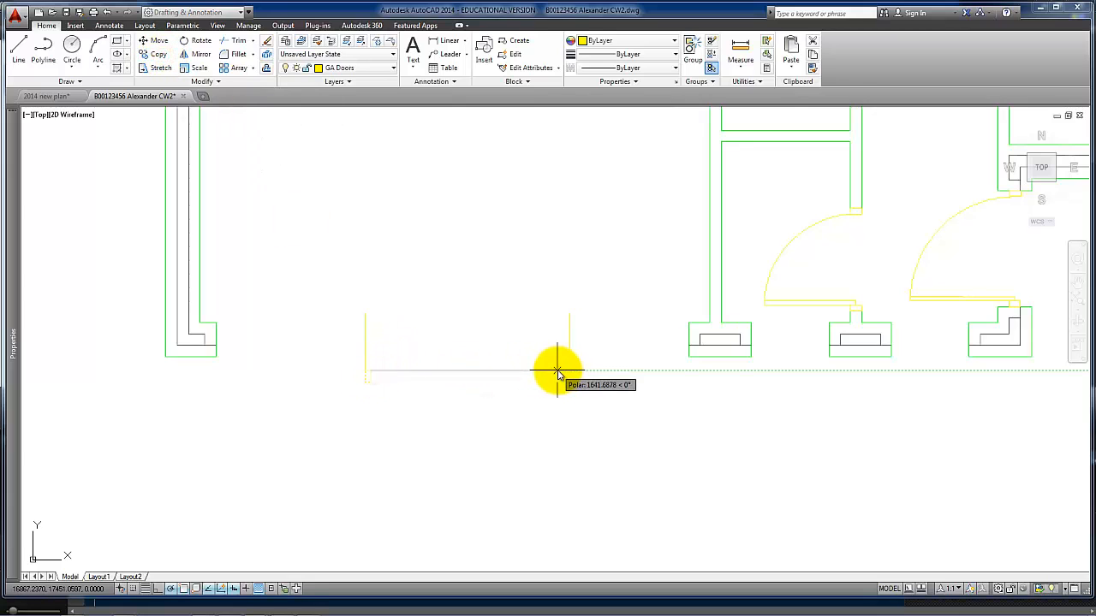
pyautogui.click(569, 373)
pyautogui.press('Return')
# Step: Draw a horizontal line between the midpoints of the facing sides of the two small frame rectangles
pyautogui.scroll(2, 517, 378)
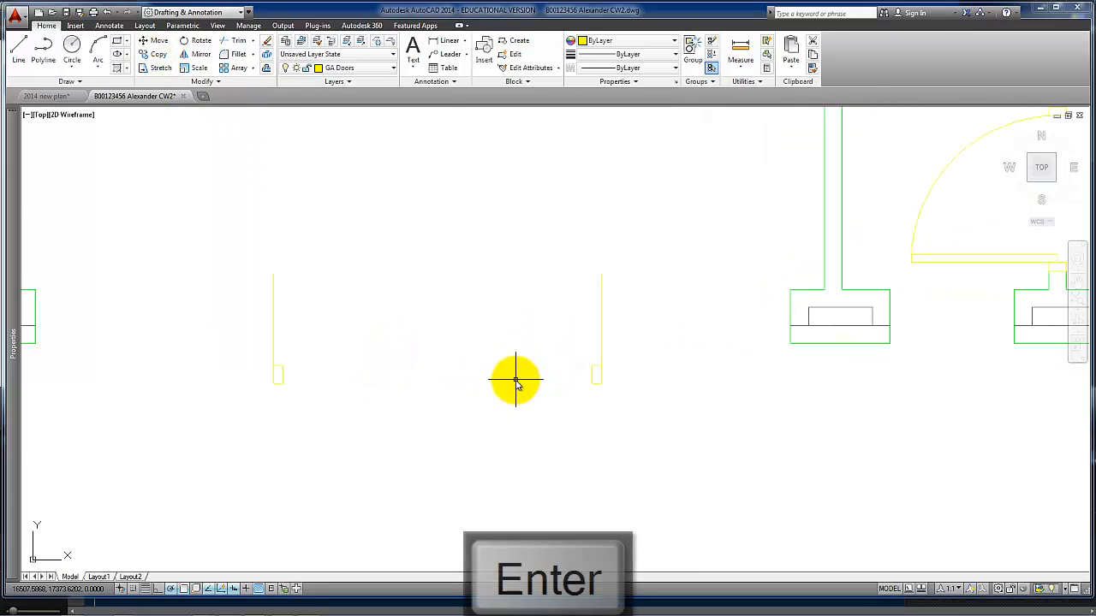
pyautogui.click(72, 47)
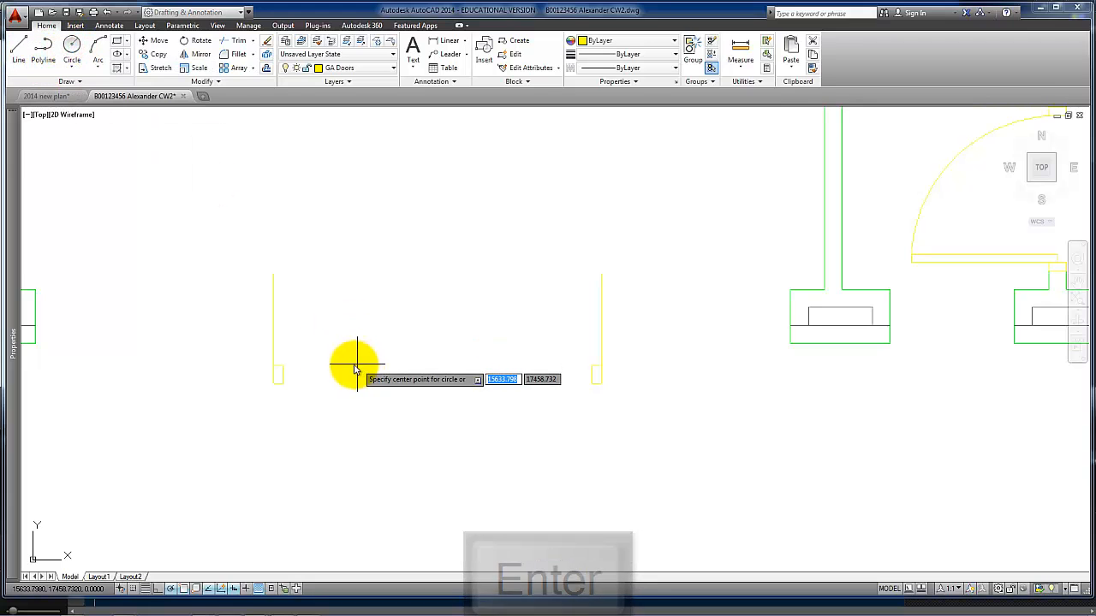
pyautogui.click(19, 52)
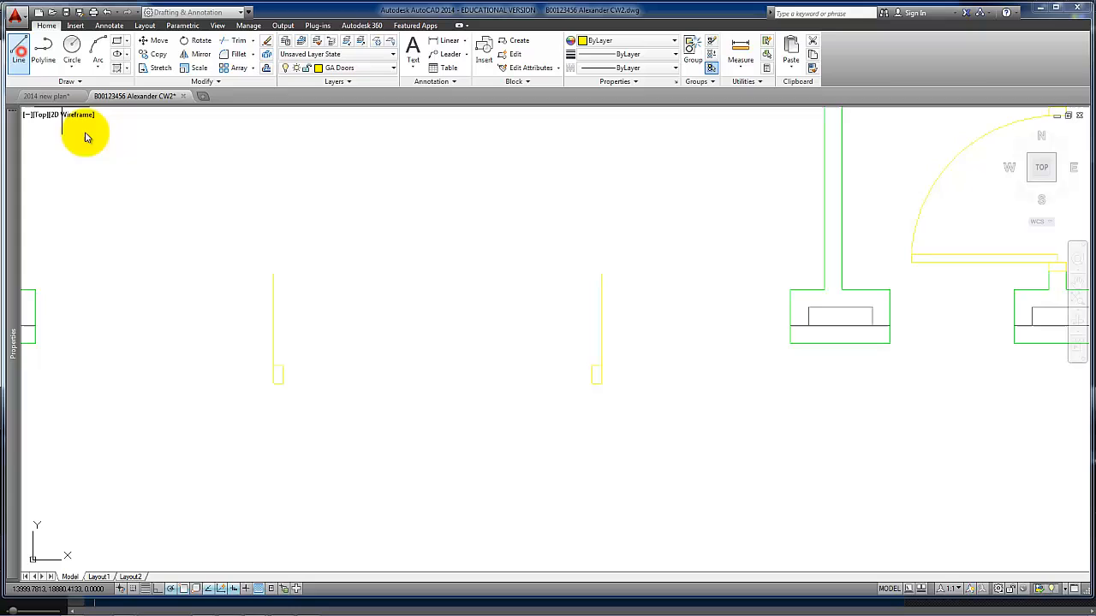
pyautogui.click(283, 375)
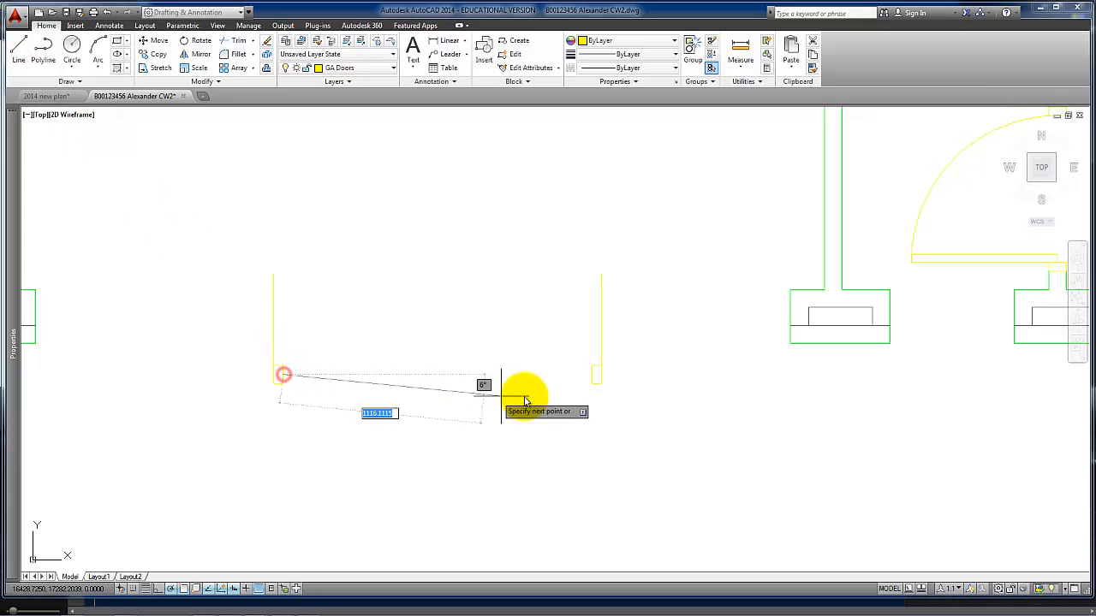
pyautogui.click(590, 374)
pyautogui.press('Return')
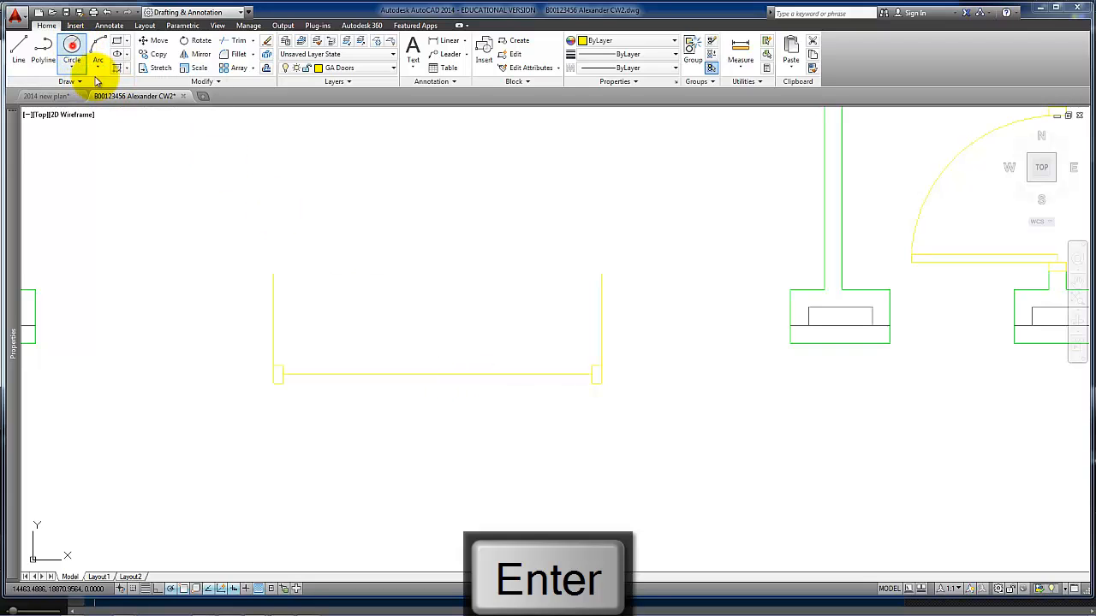
# Step: Draw a circle centred on the horizontal line's left end reaching its midpoint, plus a vertical line from that centre down past the circle
pyautogui.click(283, 377)
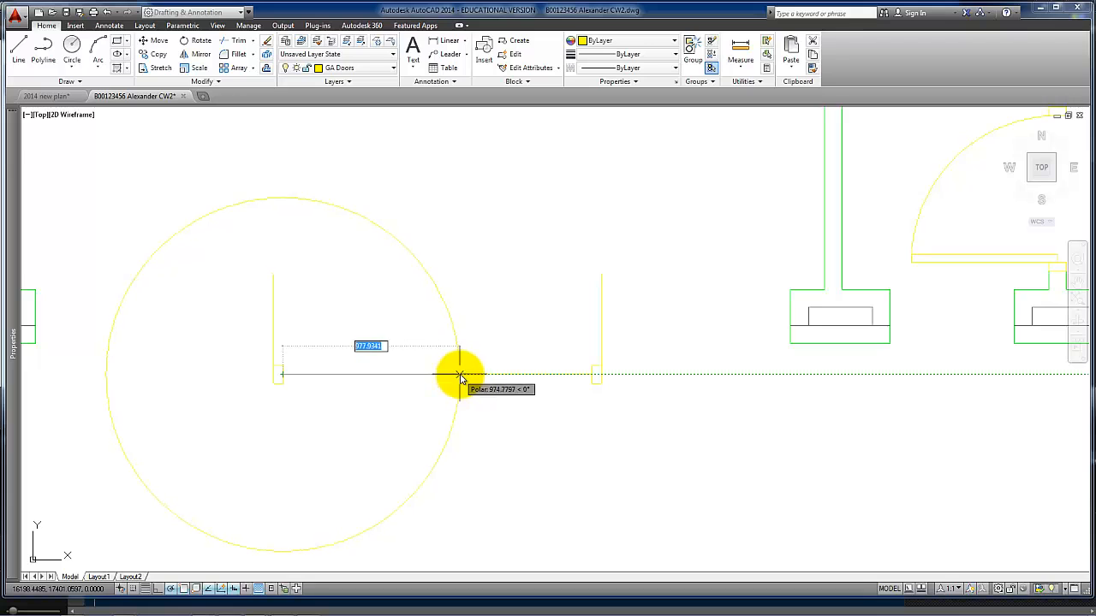
pyautogui.click(441, 374)
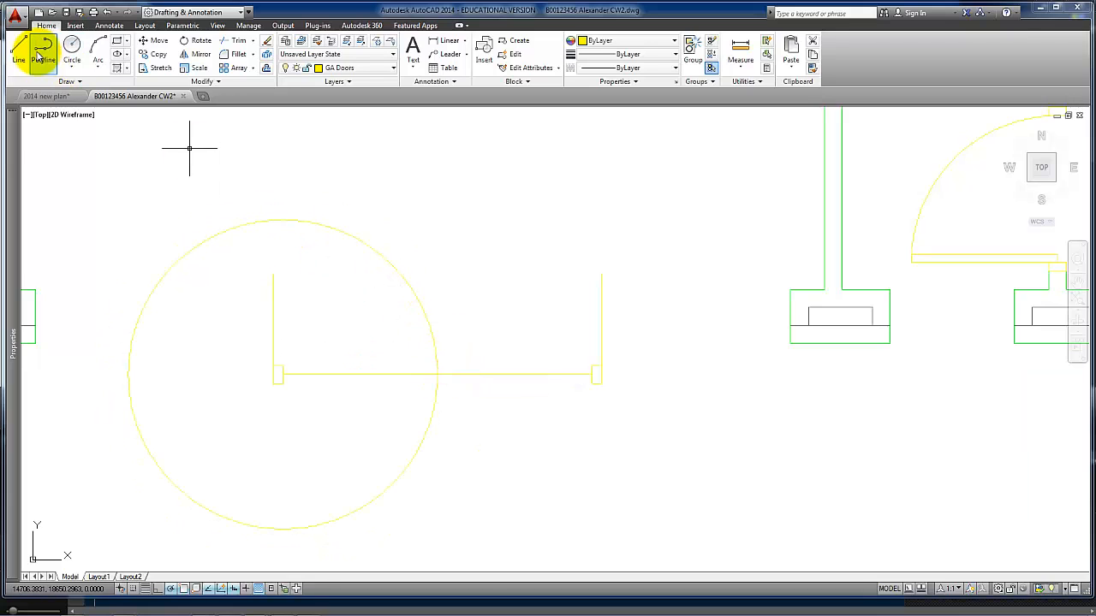
pyautogui.click(19, 57)
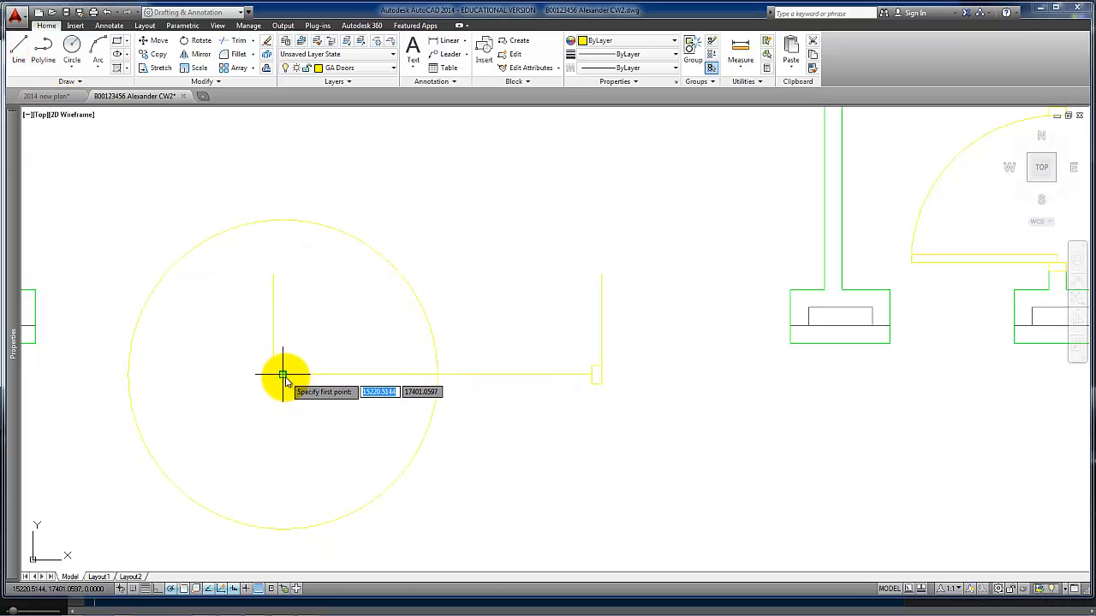
pyautogui.click(282, 375)
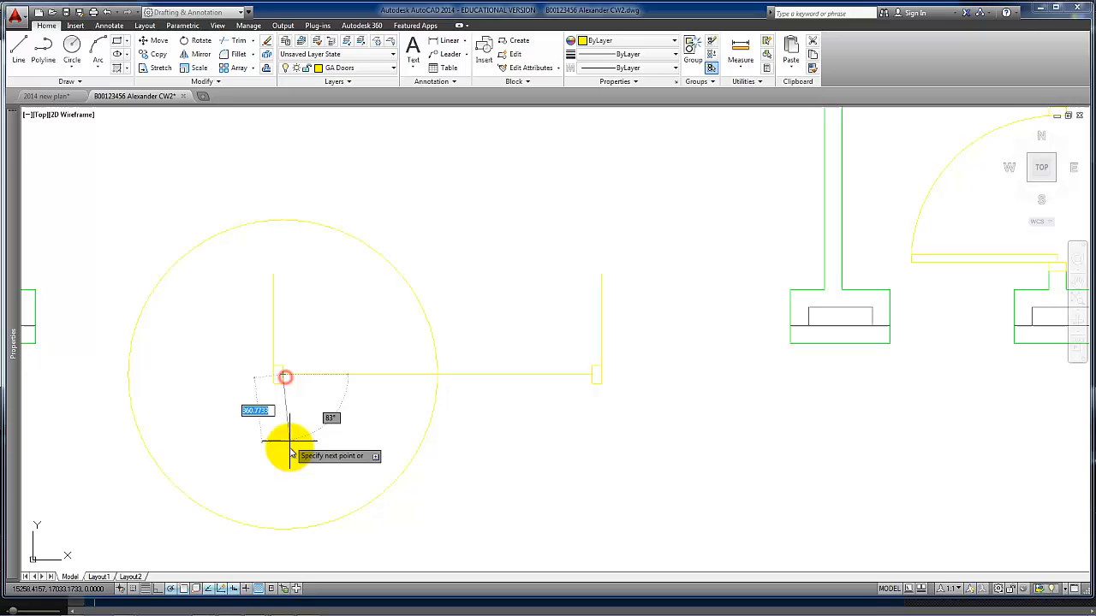
pyautogui.click(284, 555)
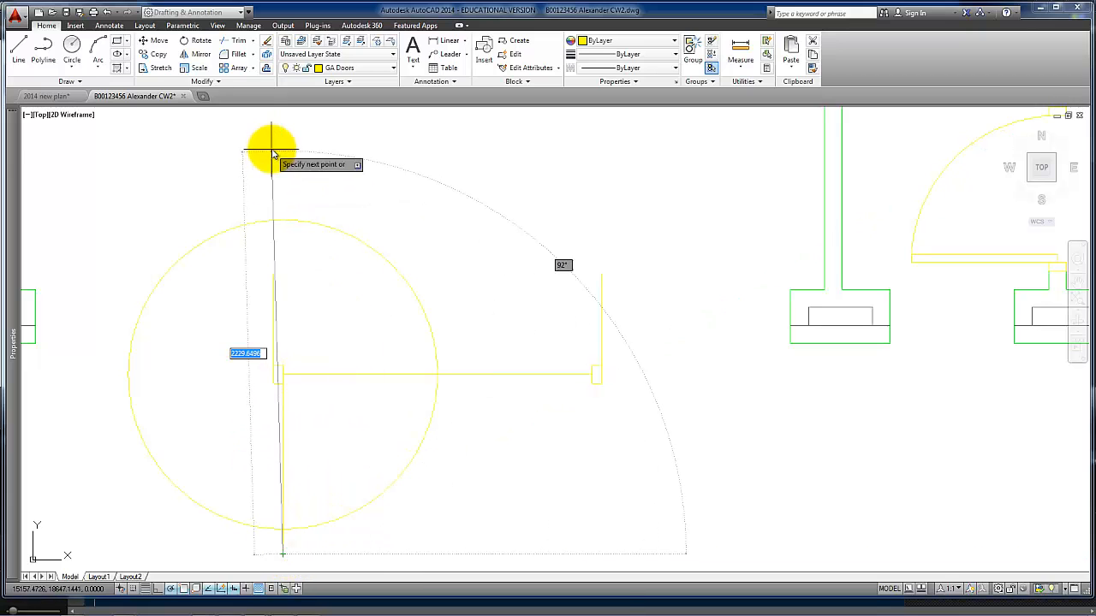
pyautogui.press('Return')
# Step: Offset the vertical line below the left frame by 40 to the right to form the door leaf
pyautogui.click(266, 68)
pyautogui.write('40')
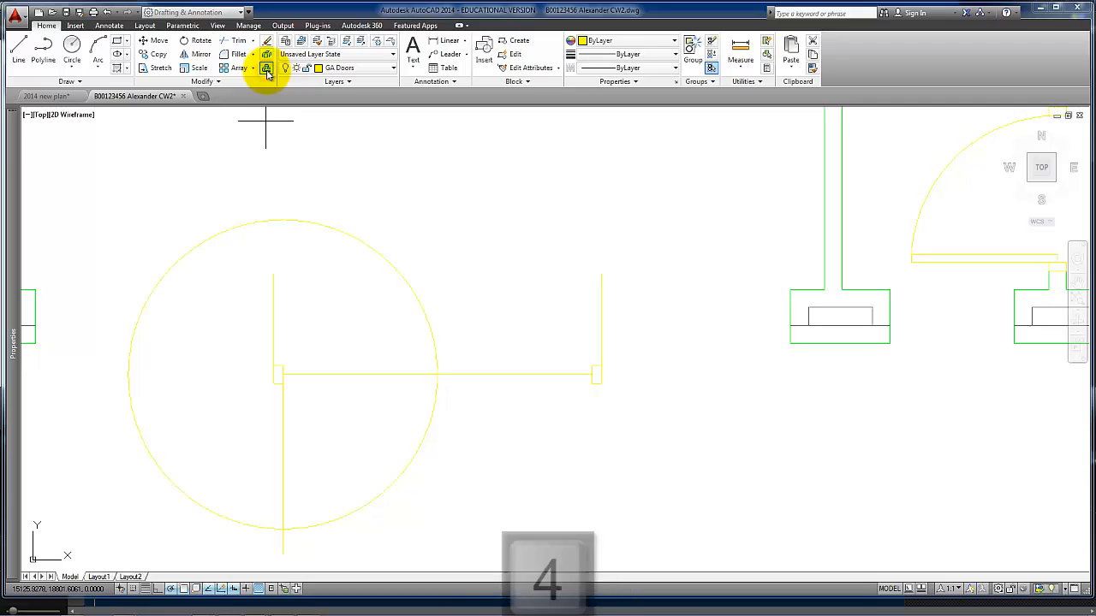
pyautogui.press('Return')
pyautogui.click(284, 529)
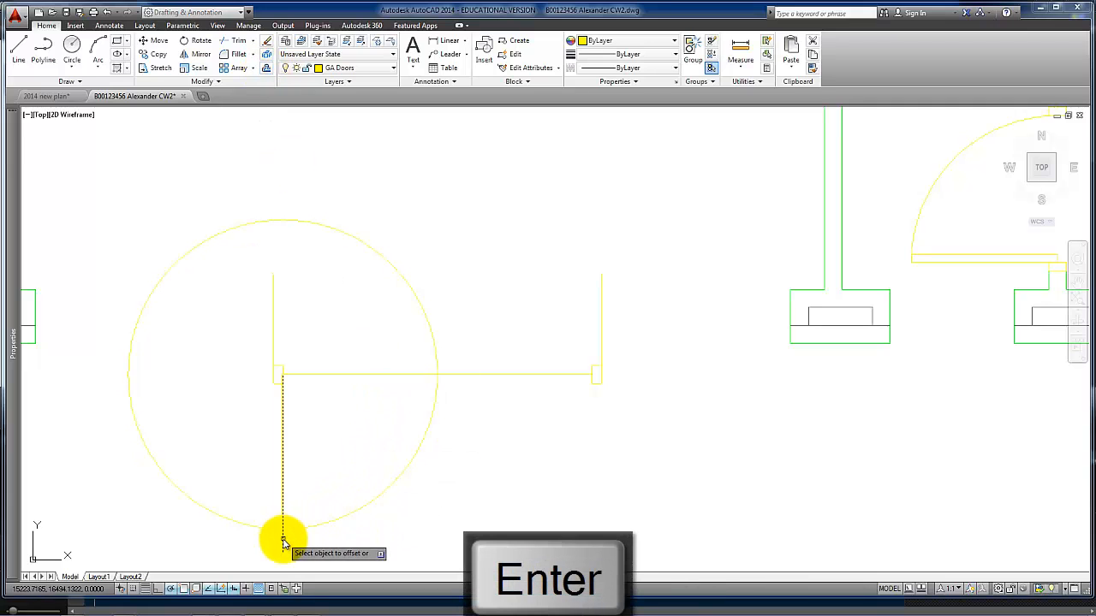
pyautogui.click(350, 550)
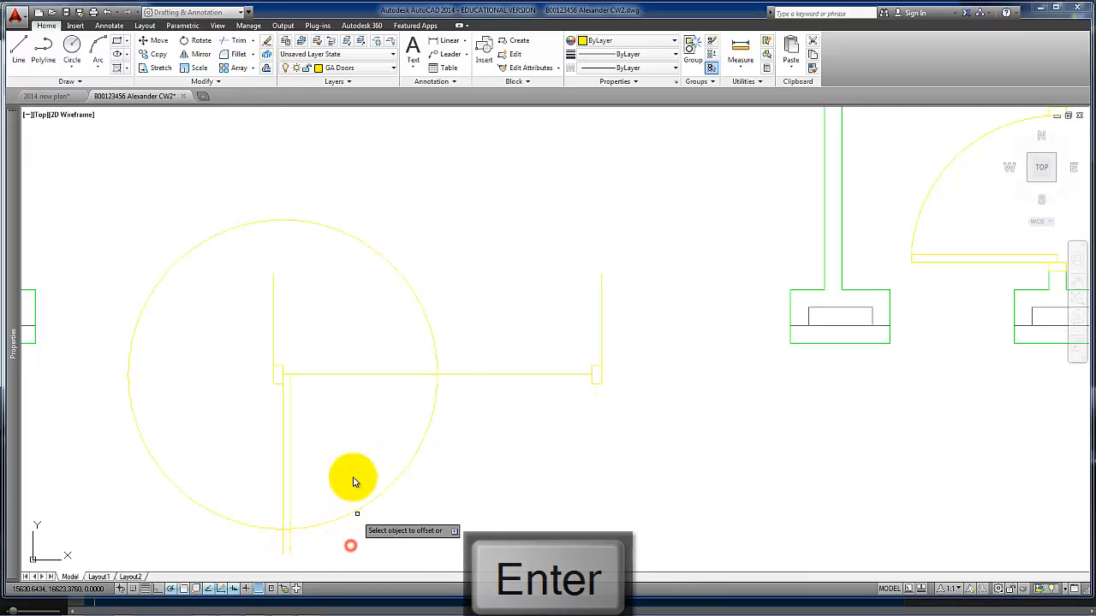
pyautogui.press('Return')
# Step: Trim the circle to the lower-right quarter arc between the horizontal line and the left leaf line
pyautogui.click(118, 42)
pyautogui.scroll(2, 293, 536)
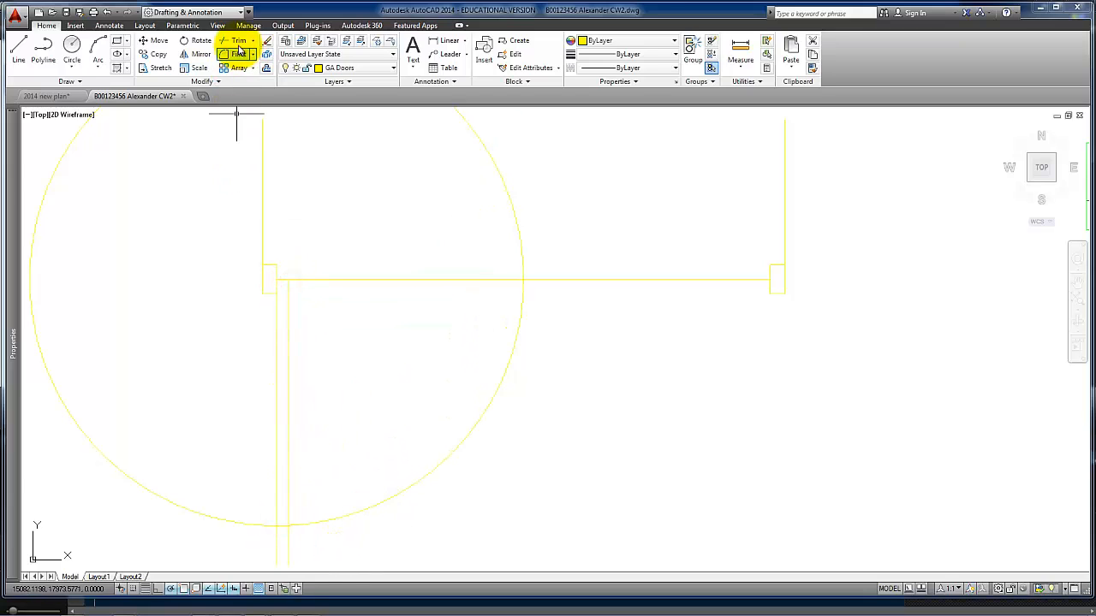
pyautogui.click(517, 280)
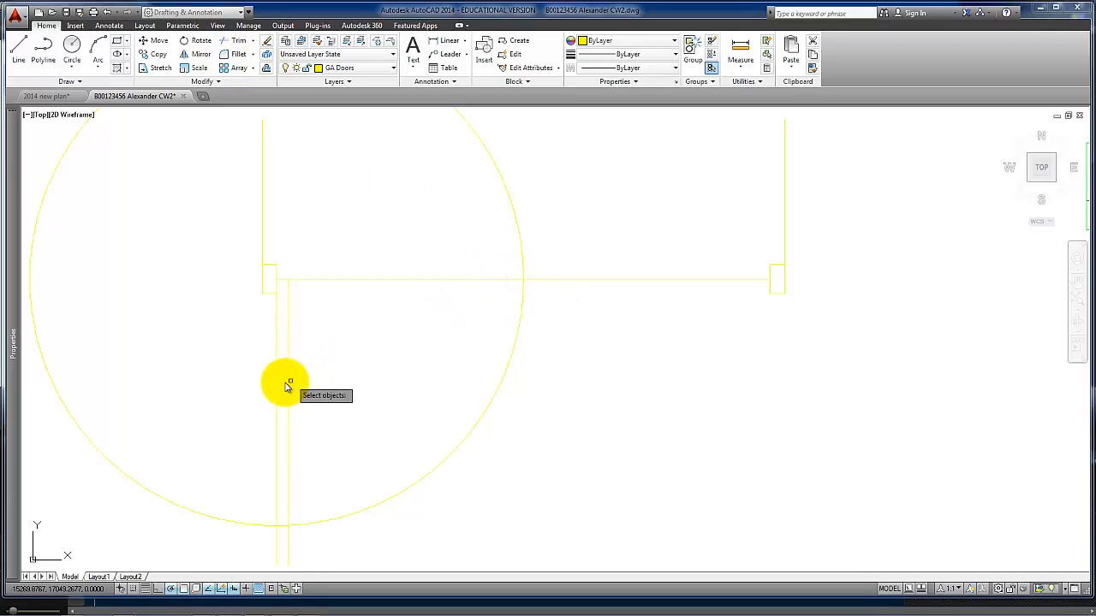
pyautogui.press('Return')
pyautogui.click(259, 524)
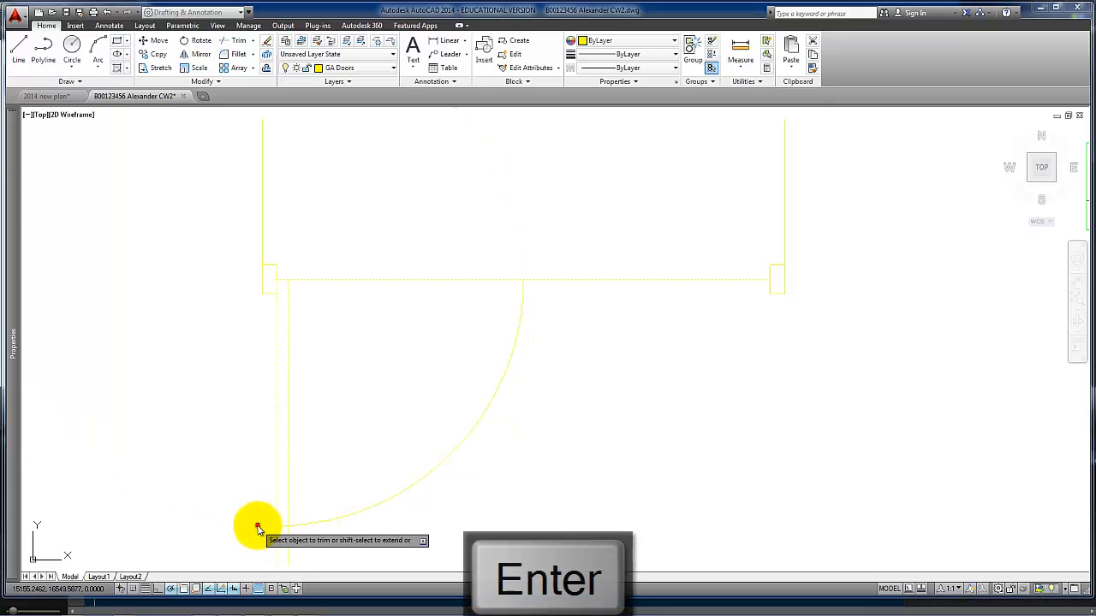
# Step: Remove the ends of the two leaf lines that extend below the swing arc
pyautogui.scroll(-2, 346, 531)
pyautogui.click(335, 550)
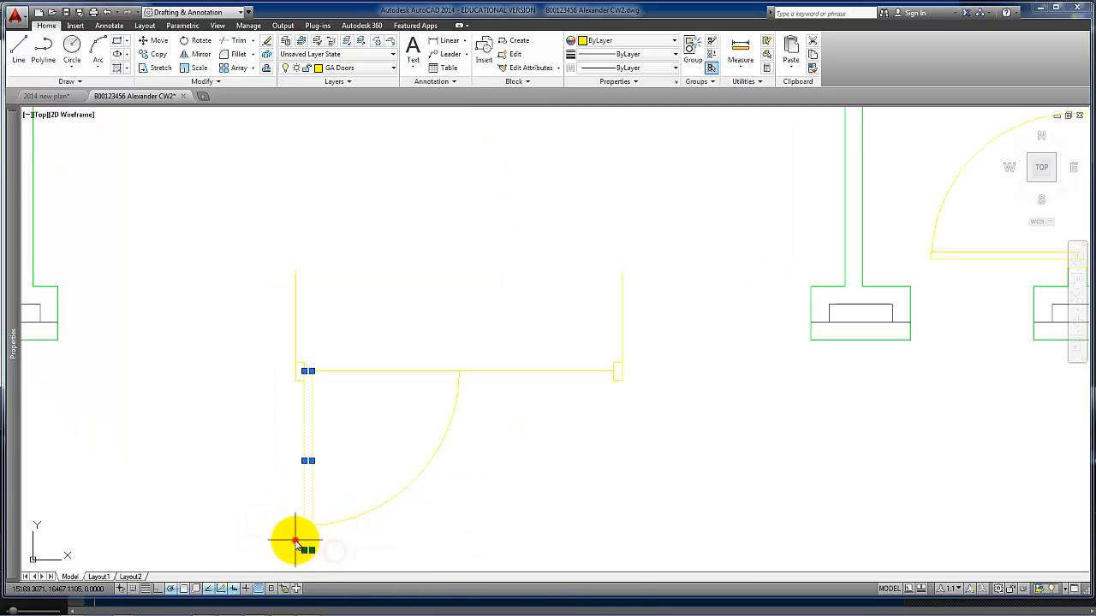
pyautogui.press('Delete')
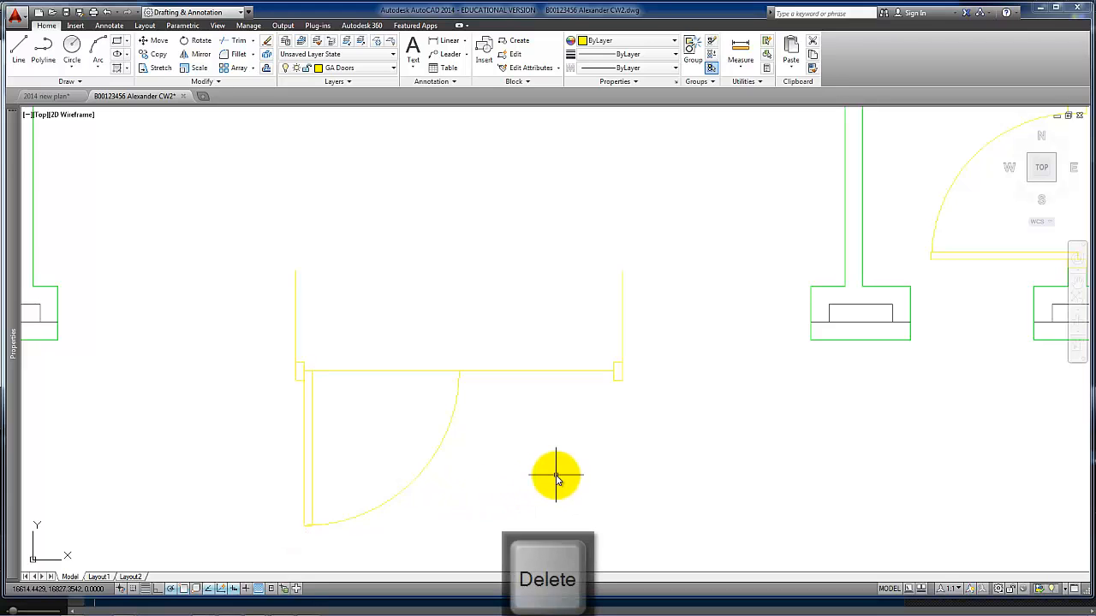
# Step: Mirror the door leaf and swing arc about a vertical axis through the horizontal line's midpoint, keeping the originals
pyautogui.moveTo(534, 463); pyautogui.dragTo(447, 427, button='middle')
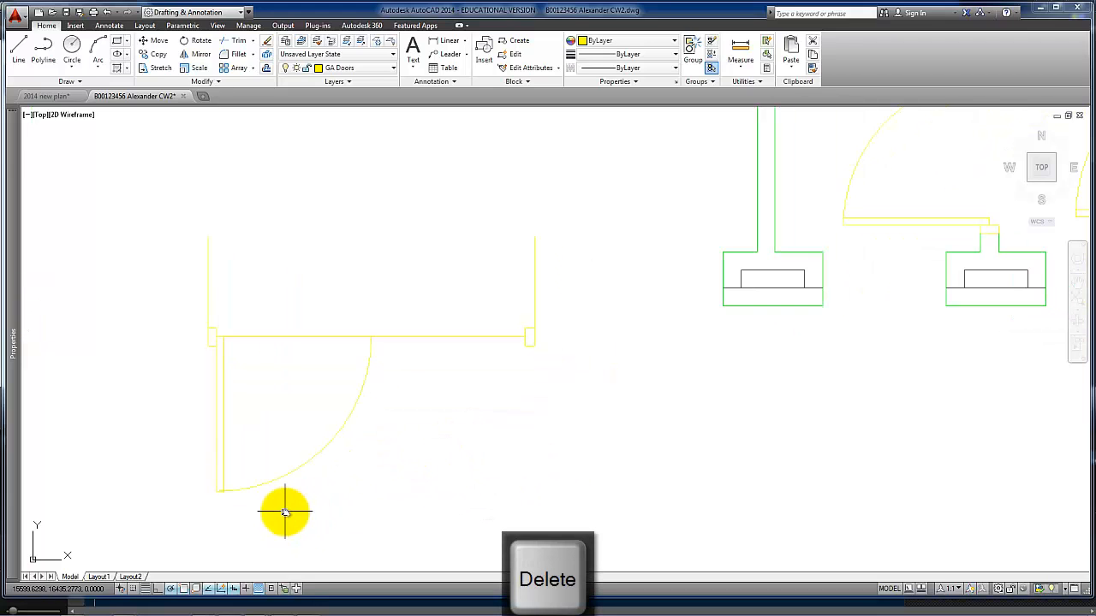
pyautogui.click(285, 512)
pyautogui.click(200, 454)
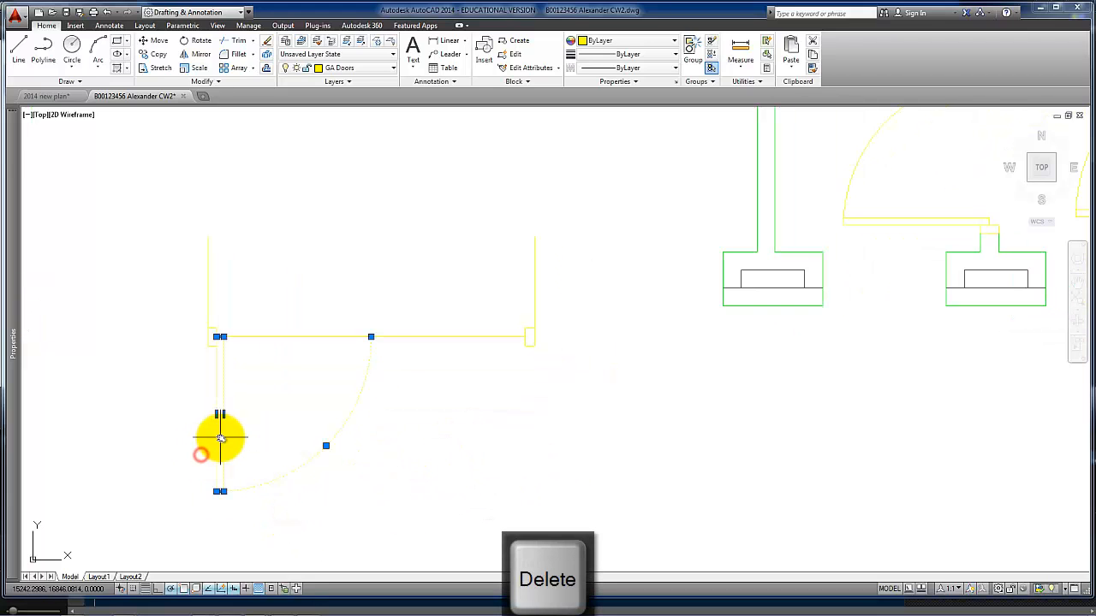
pyautogui.click(202, 54)
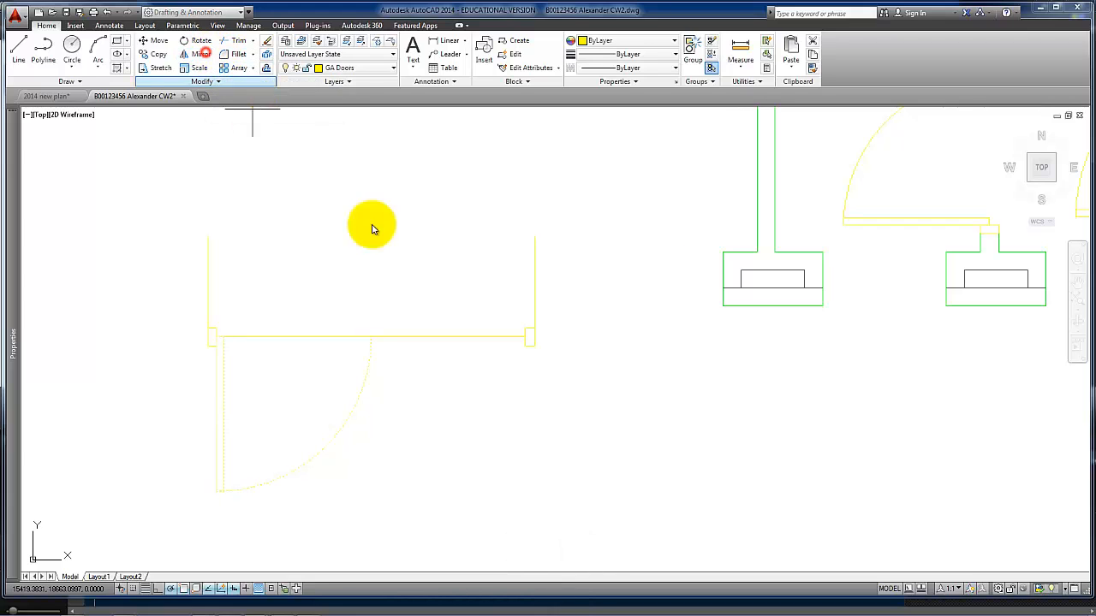
pyautogui.click(370, 336)
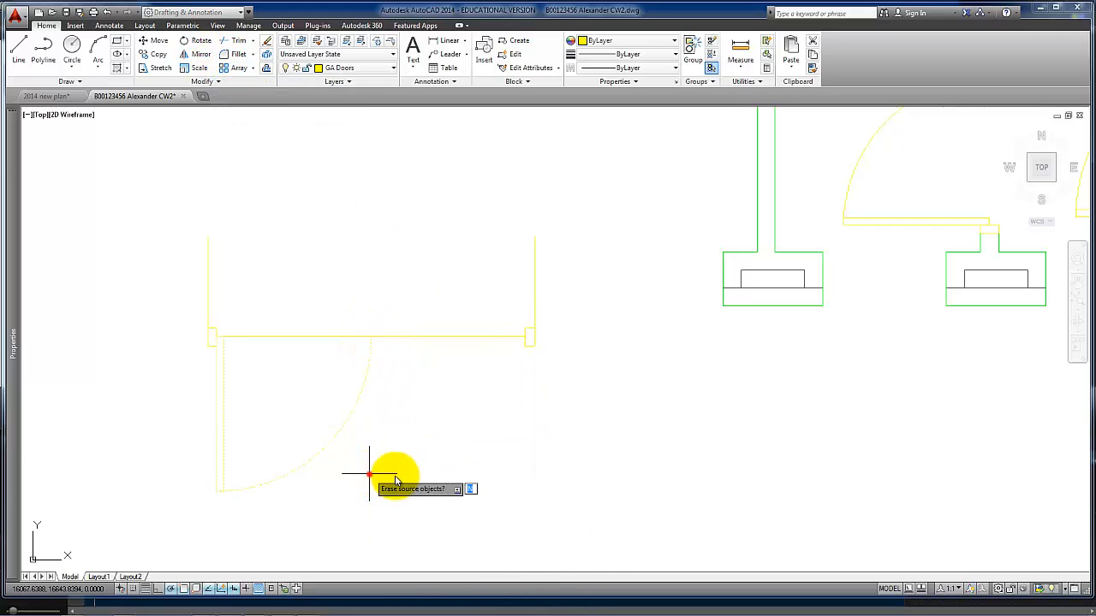
pyautogui.click(371, 466)
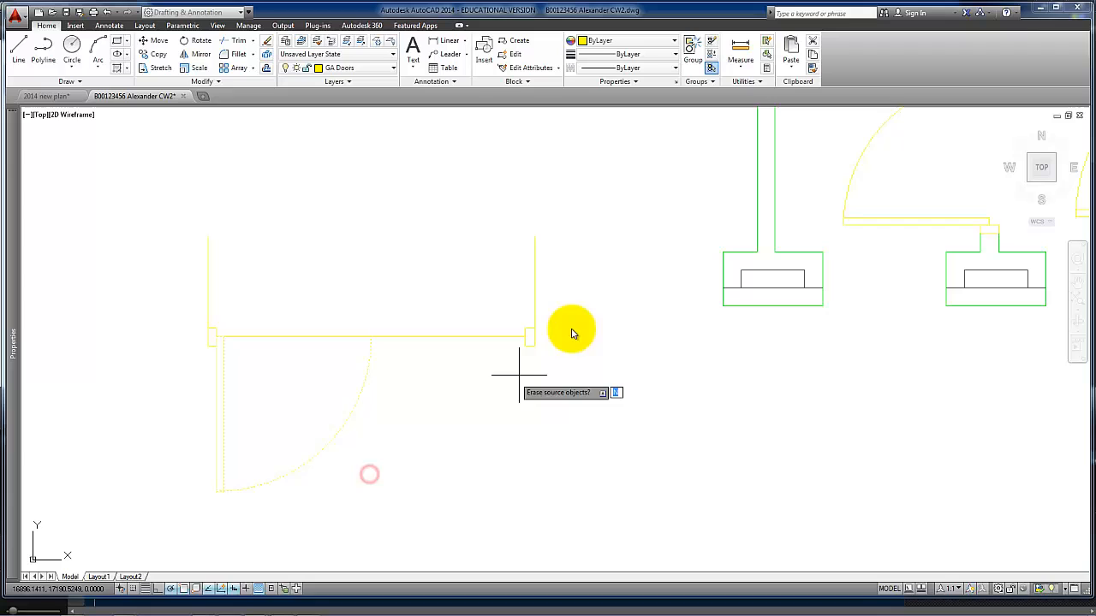
pyautogui.press('Return')
# Step: Delete the horizontal construction line between the frames and the two vertical construction lines above them
pyautogui.click(475, 338)
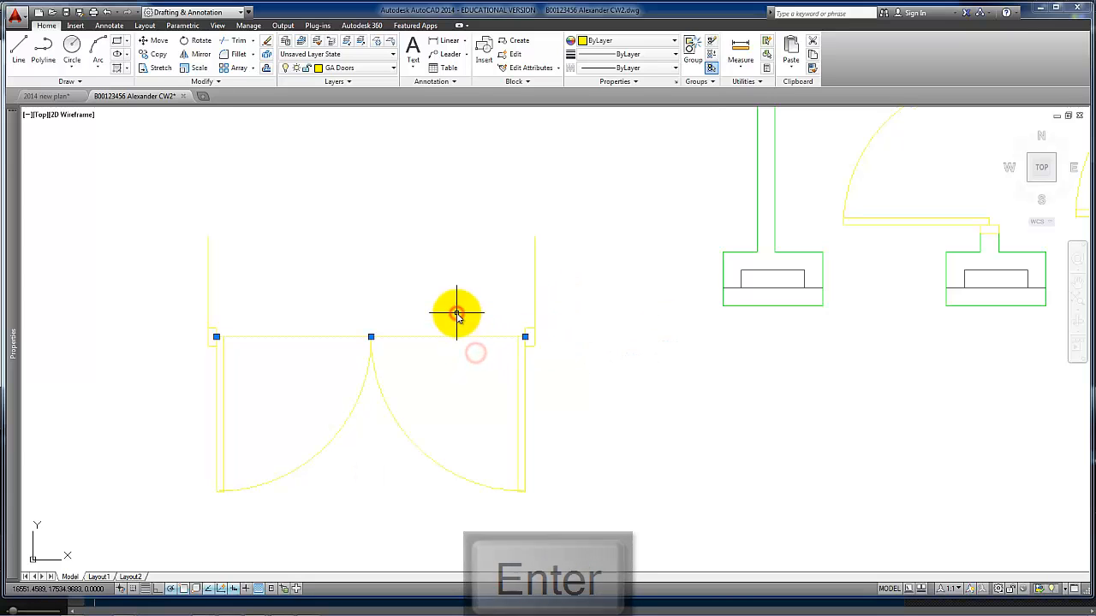
pyautogui.press('Delete')
pyautogui.scroll(-3, 460, 316)
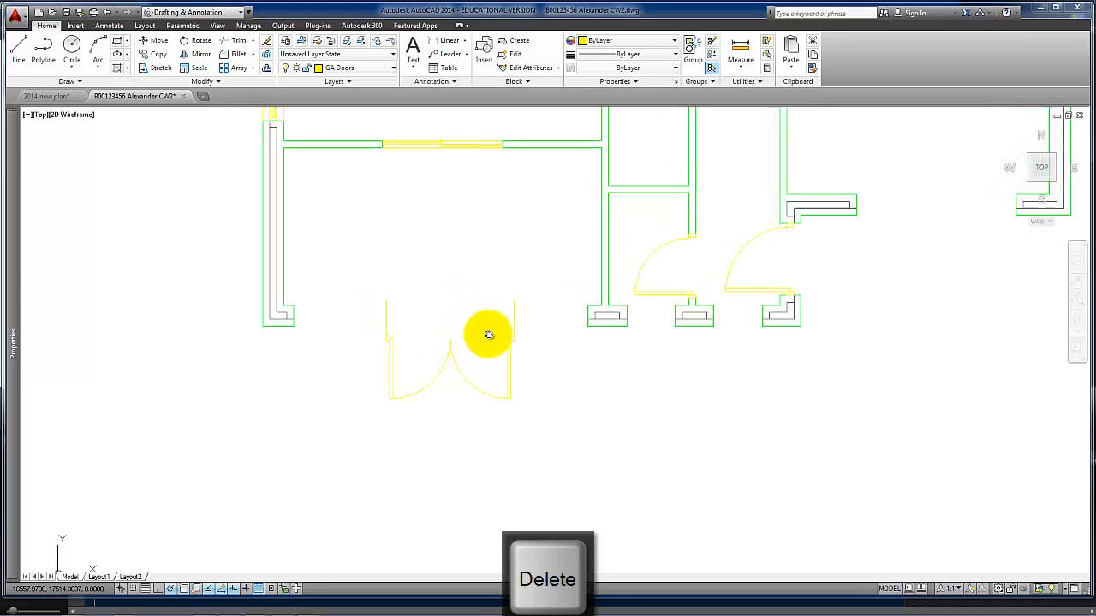
pyautogui.scroll(2, 493, 330)
pyautogui.click(555, 322)
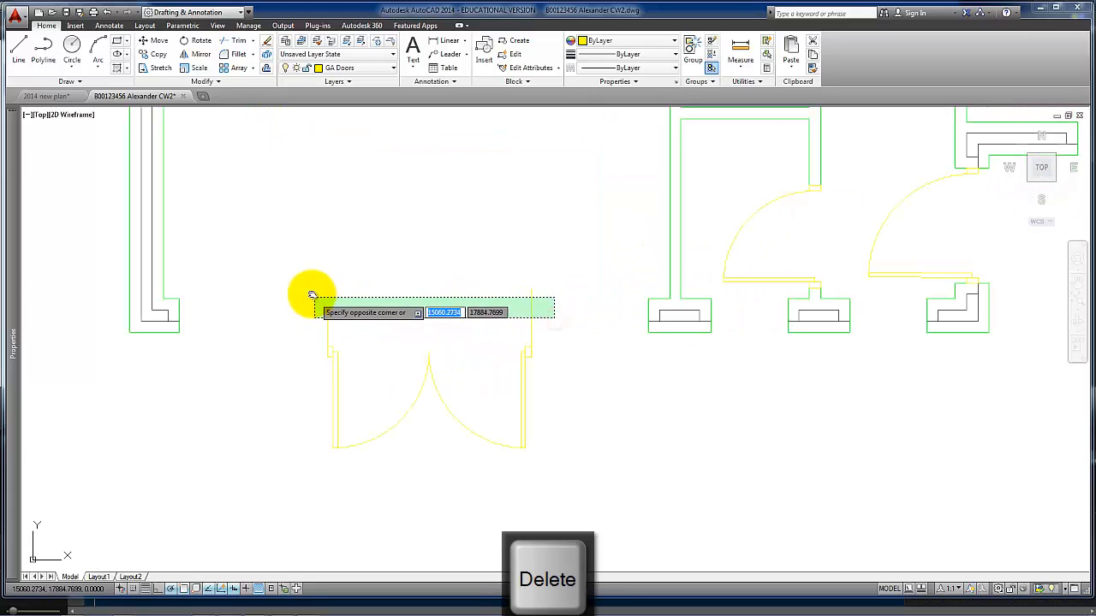
pyautogui.click(310, 288)
pyautogui.press('Delete')
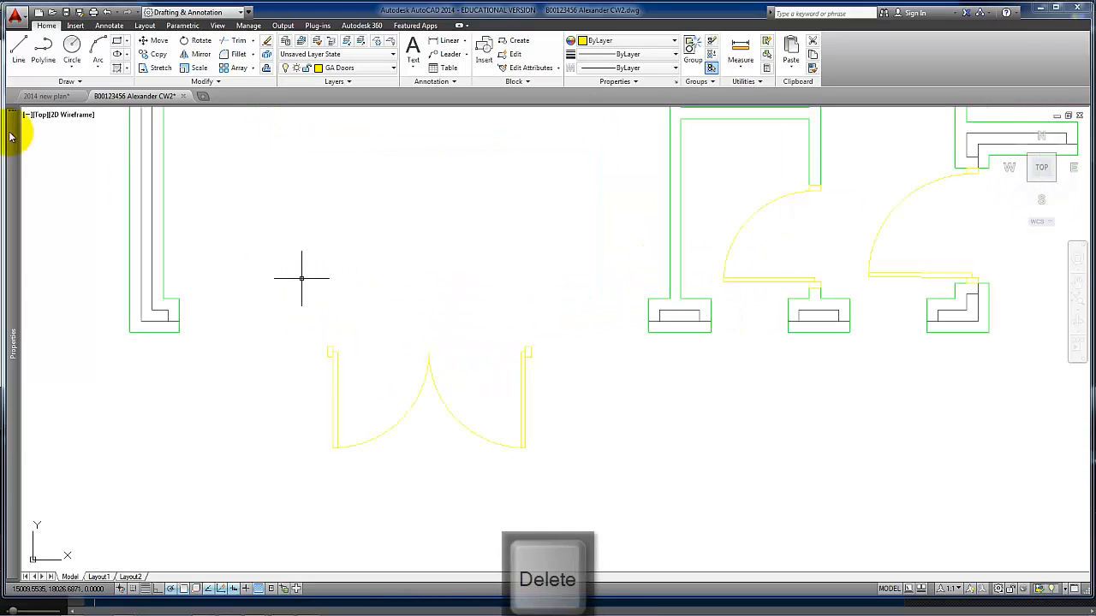
# Step: Draw two horizontal lines across the wide lower wall opening, one joining its inner corners and one joining its outer corners
pyautogui.click(18, 53)
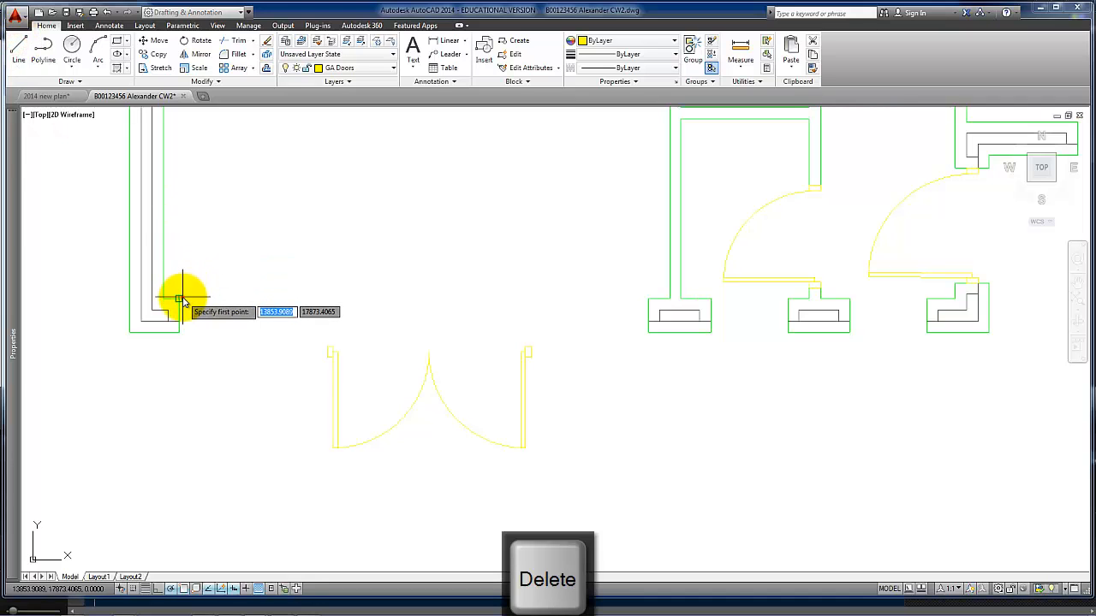
pyautogui.click(182, 300)
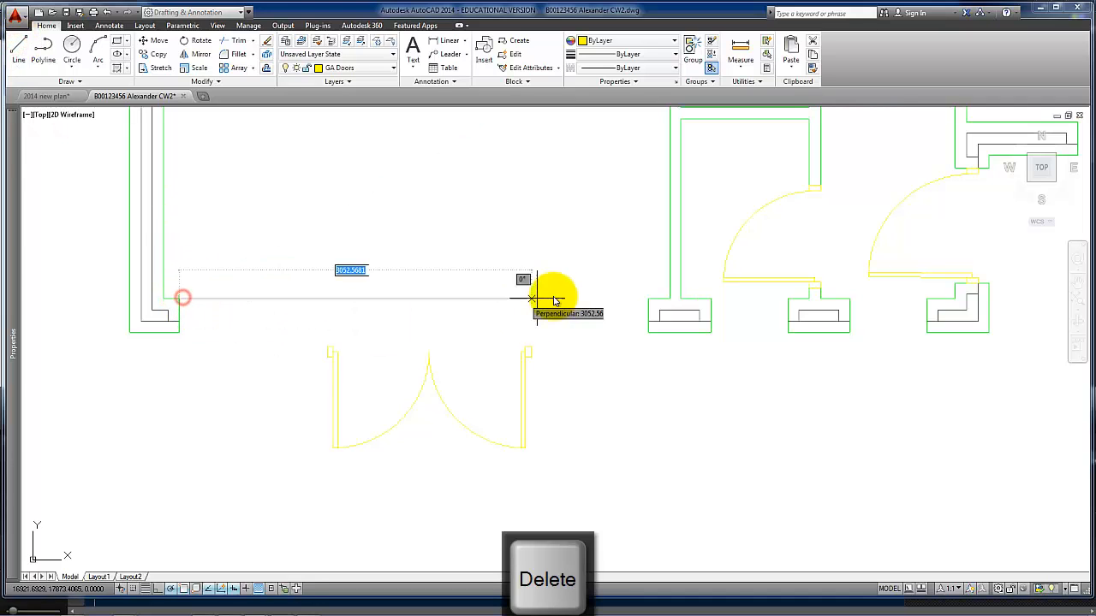
pyautogui.click(648, 278)
pyautogui.hotkey('ctrl', 'z')
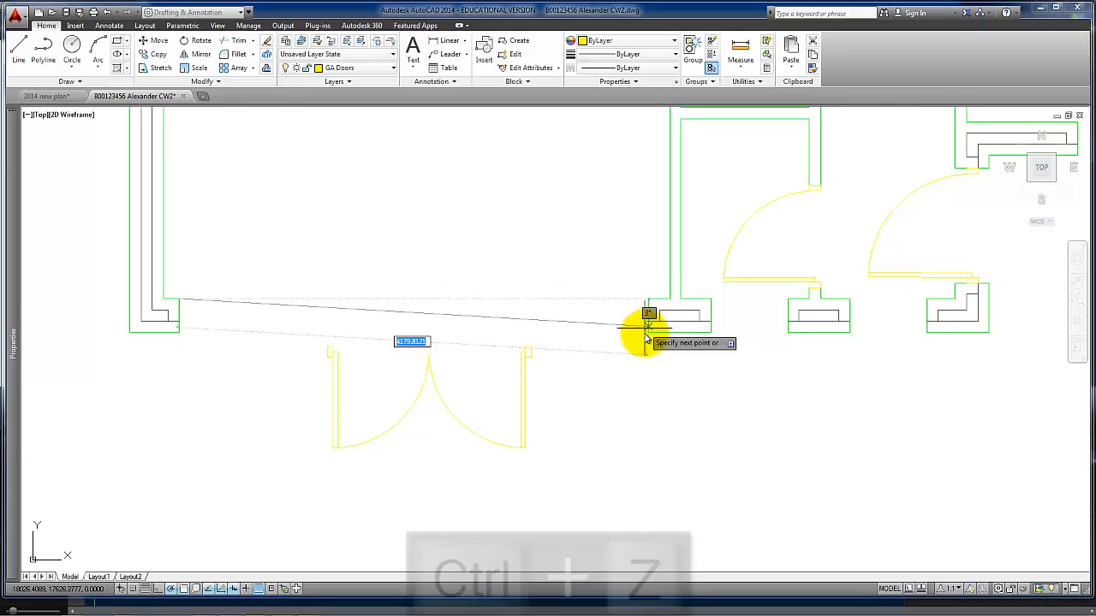
pyautogui.click(648, 299)
pyautogui.press('Escape')
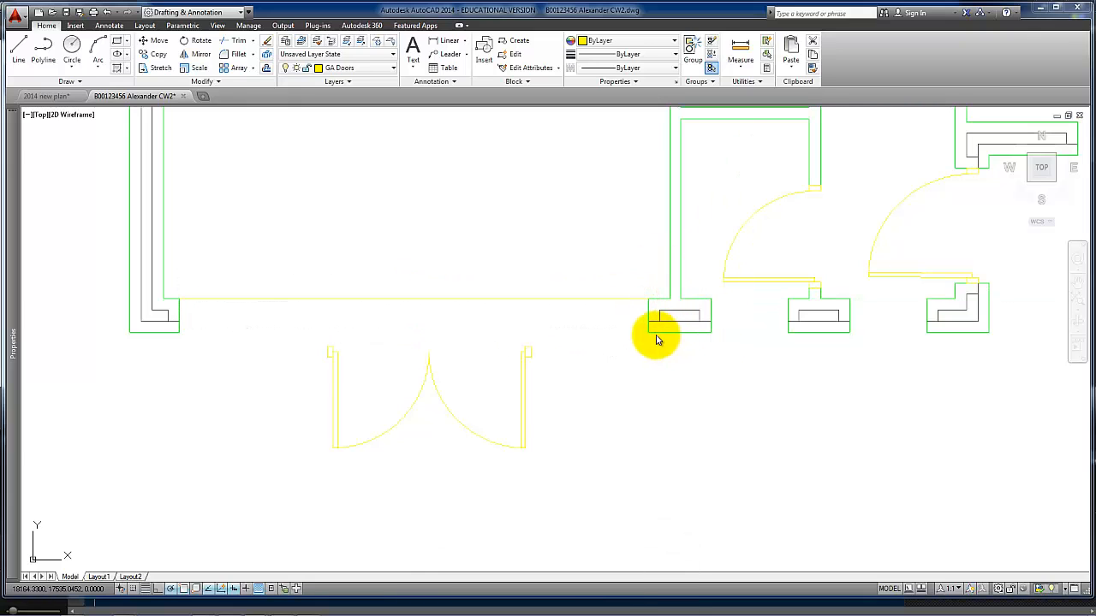
pyautogui.click(651, 333)
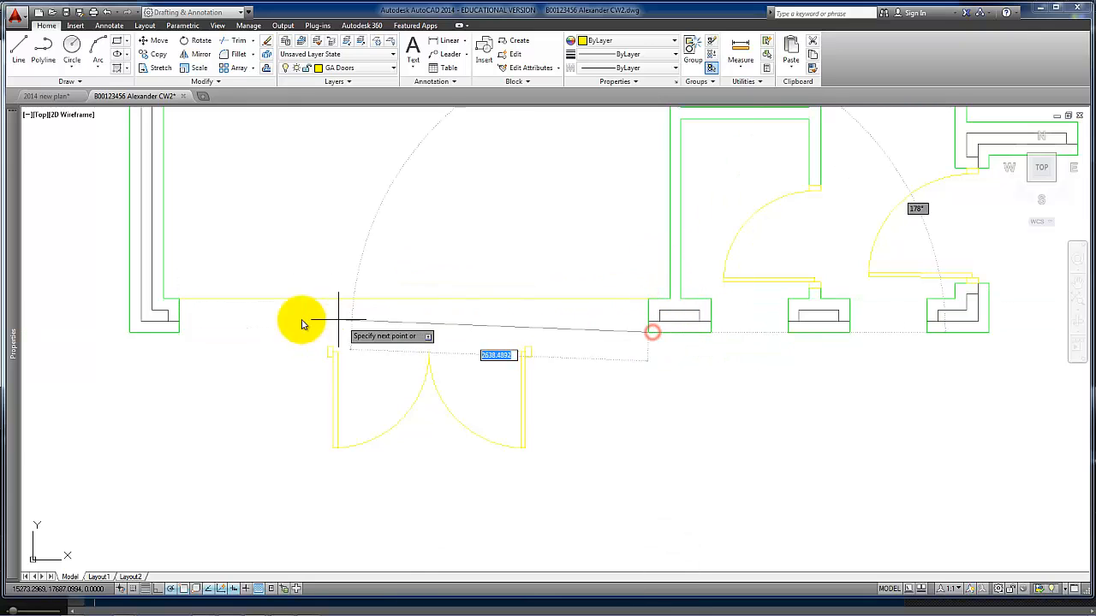
pyautogui.click(178, 333)
pyautogui.press('Escape')
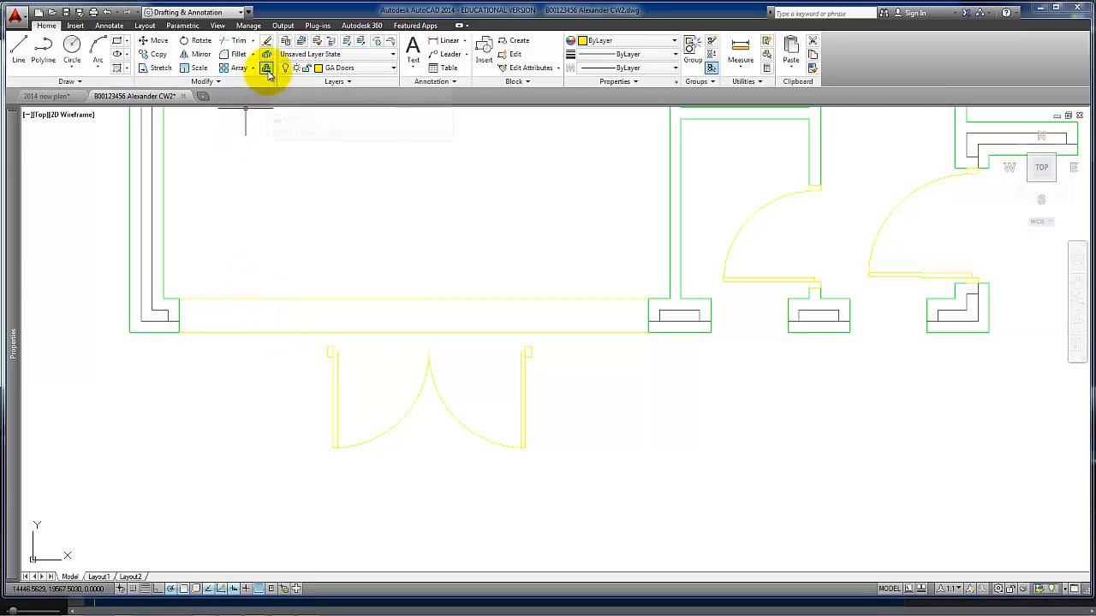
# Step: Offset the inner line across the lower opening by 100 towards the outer line
pyautogui.click(266, 70)
pyautogui.write('100')
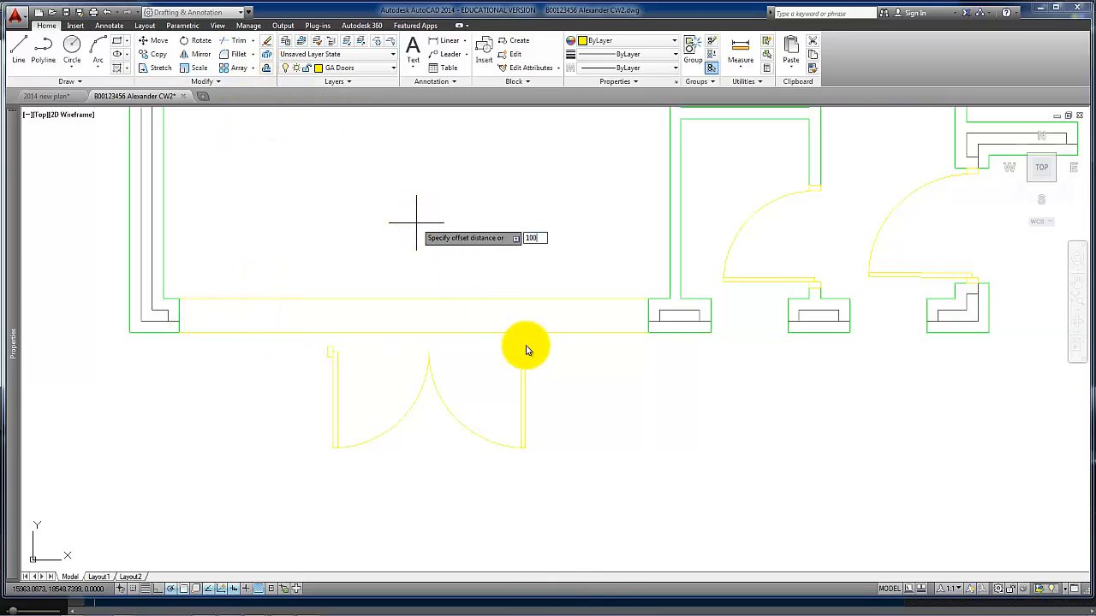
pyautogui.press('Return')
pyautogui.click(602, 300)
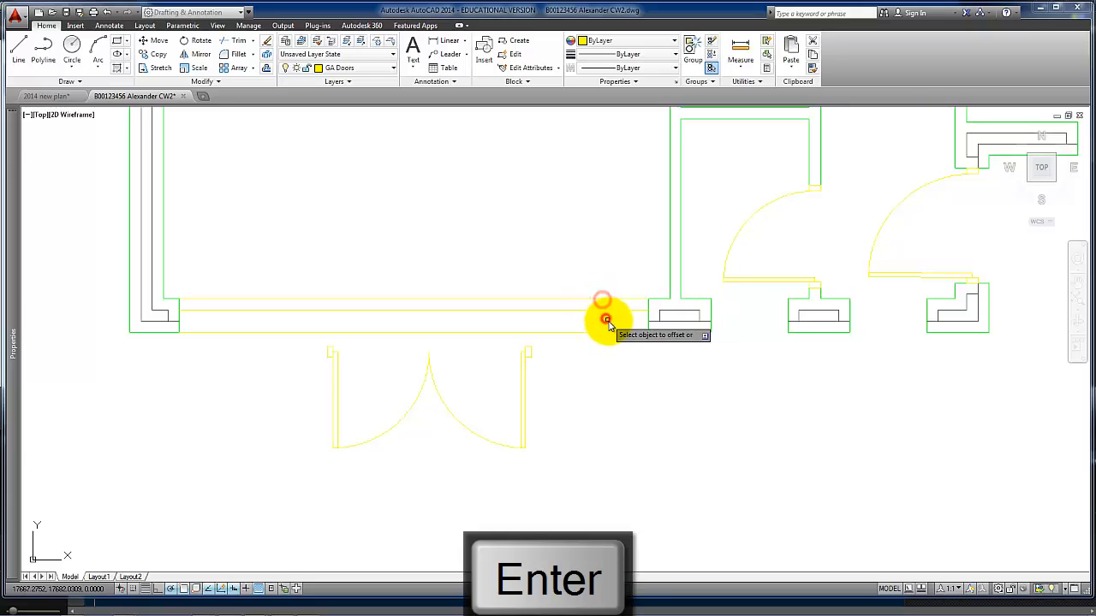
# Step: Offset the outer line across the lower opening by 100 towards the inner line
pyautogui.click(612, 333)
pyautogui.click(596, 239)
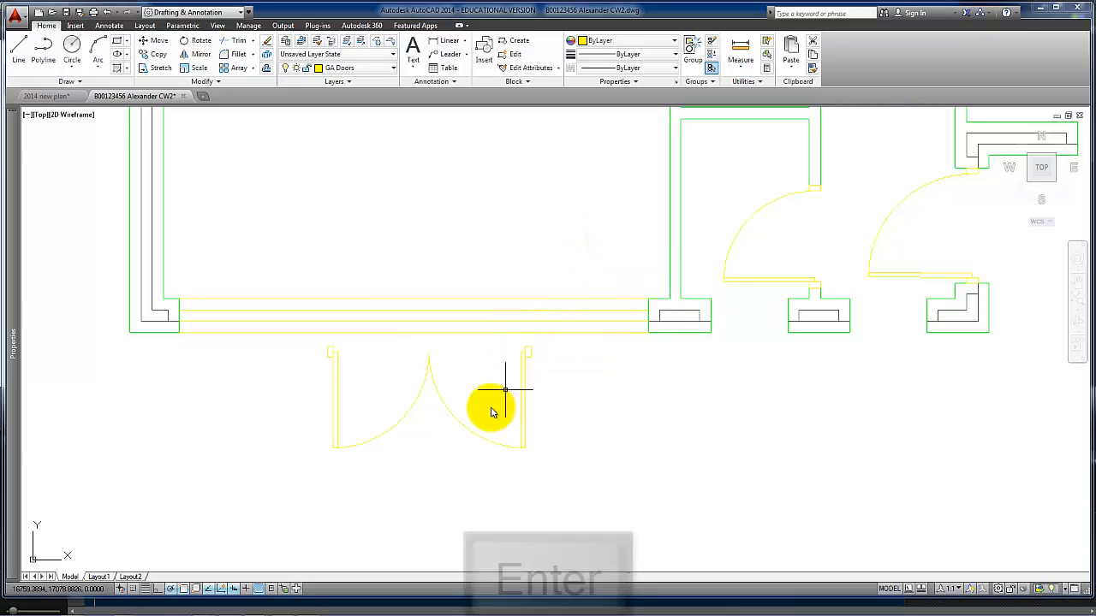
# Step: Move the double door from the point where its arcs meet to midway between the midpoints of the opening's two middle lines
pyautogui.click(312, 337)
pyautogui.click(591, 500)
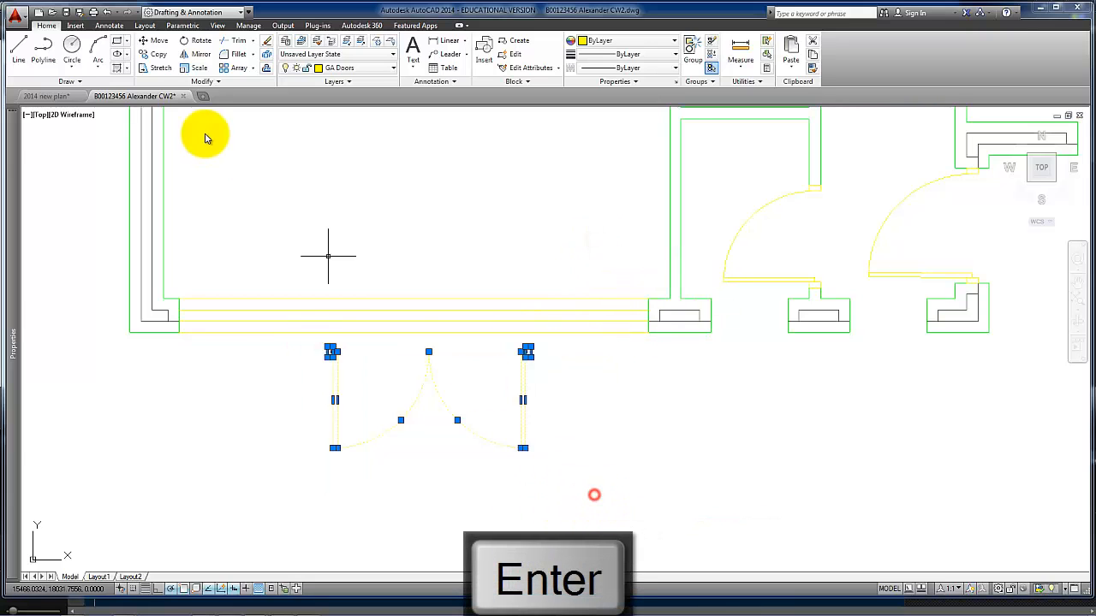
pyautogui.click(157, 42)
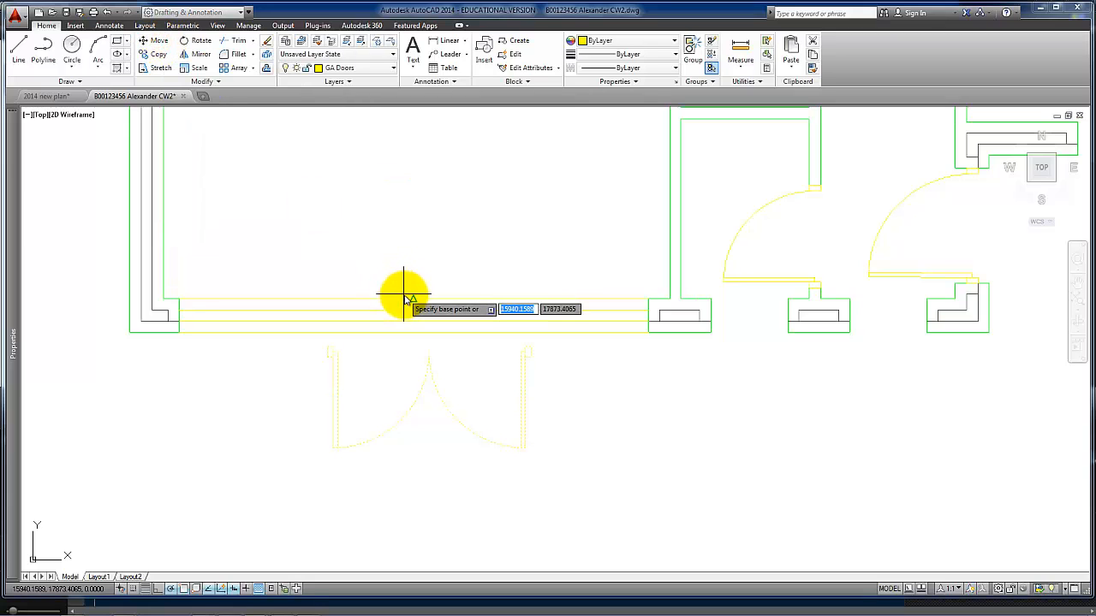
pyautogui.click(429, 352)
pyautogui.scroll(3, 430, 308)
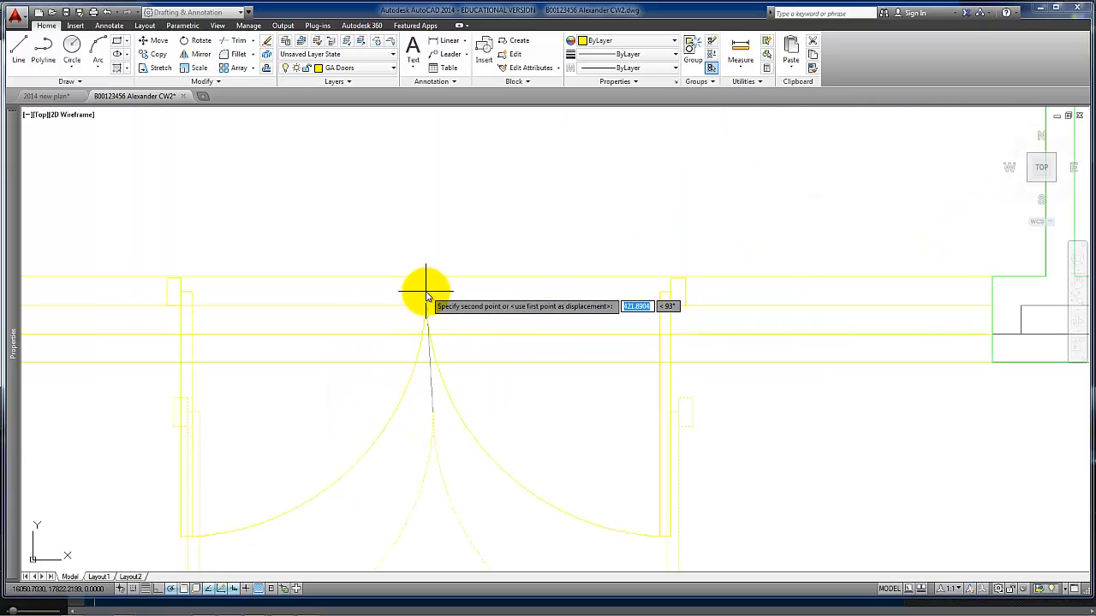
pyautogui.keyDown('shift'); pyautogui.rightClick(427, 297); pyautogui.keyUp('shift')
pyautogui.click(485, 326)
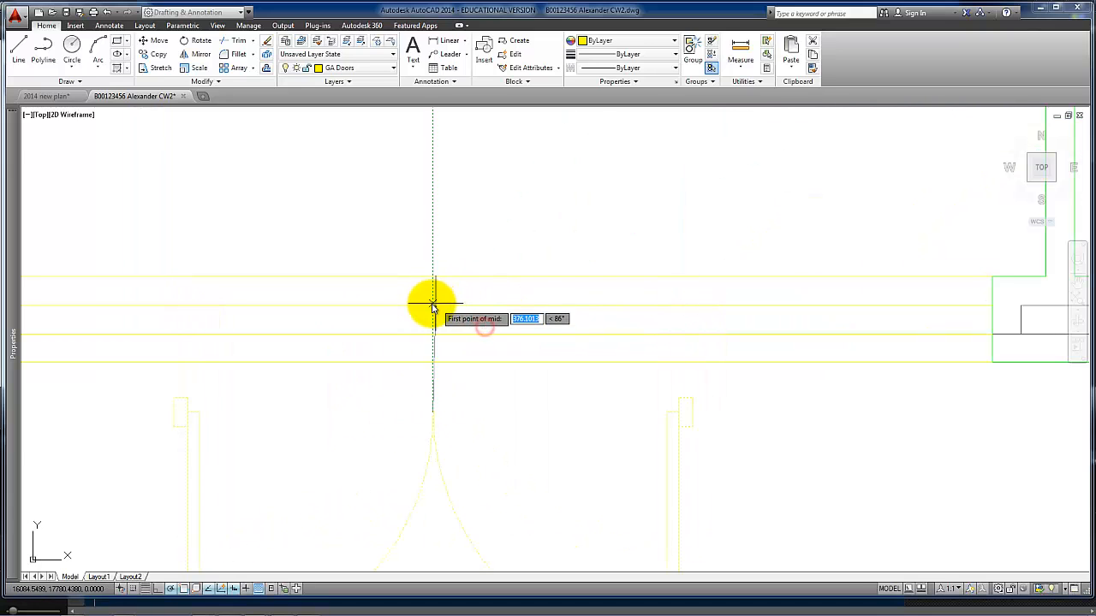
pyautogui.click(382, 307)
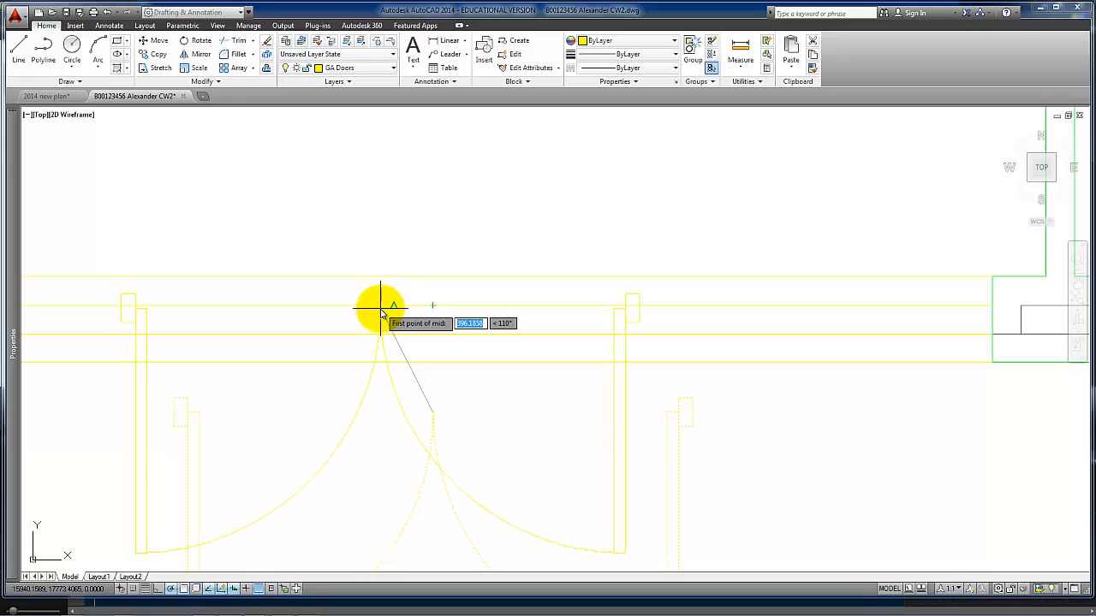
pyautogui.click(393, 337)
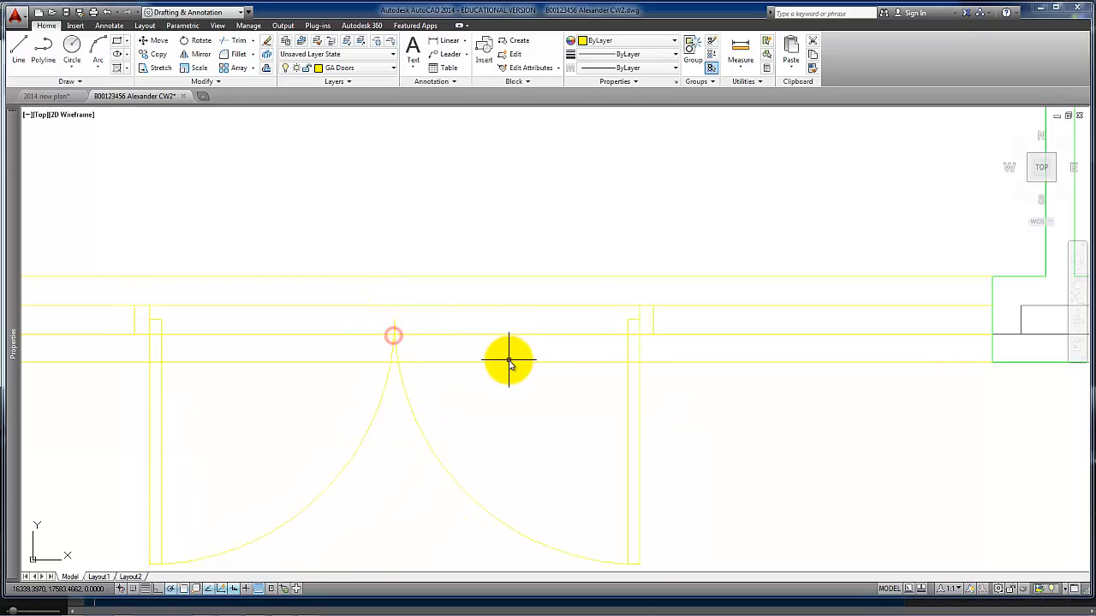
pyautogui.scroll(-3, 514, 376)
pyautogui.scroll(2, 490, 376)
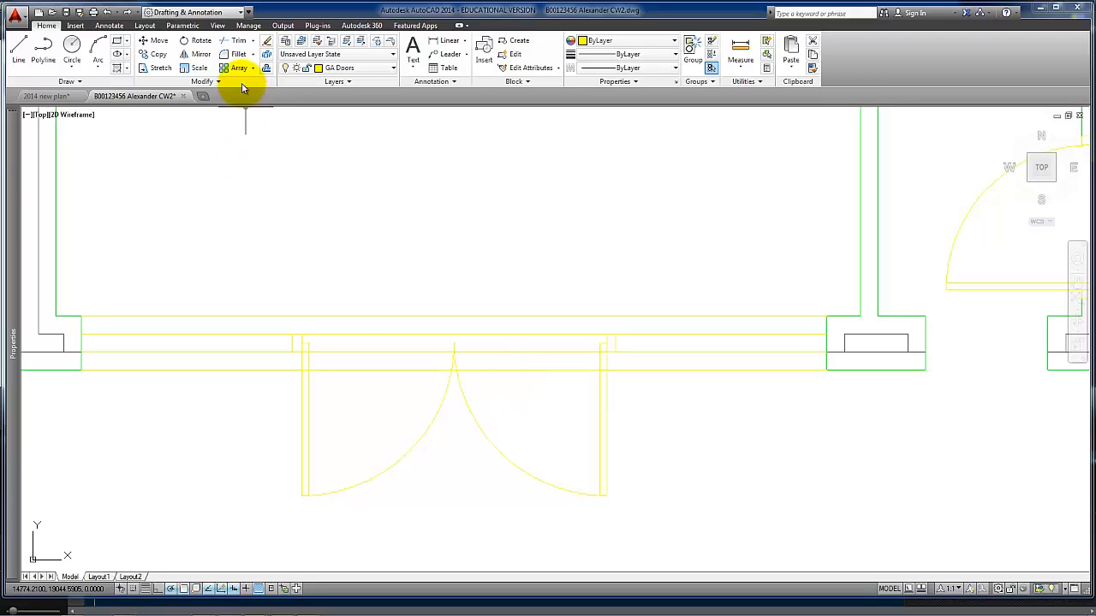
# Step: Trim the two middle lines across the opening between the double door's frames
pyautogui.click(157, 56)
pyautogui.click(233, 41)
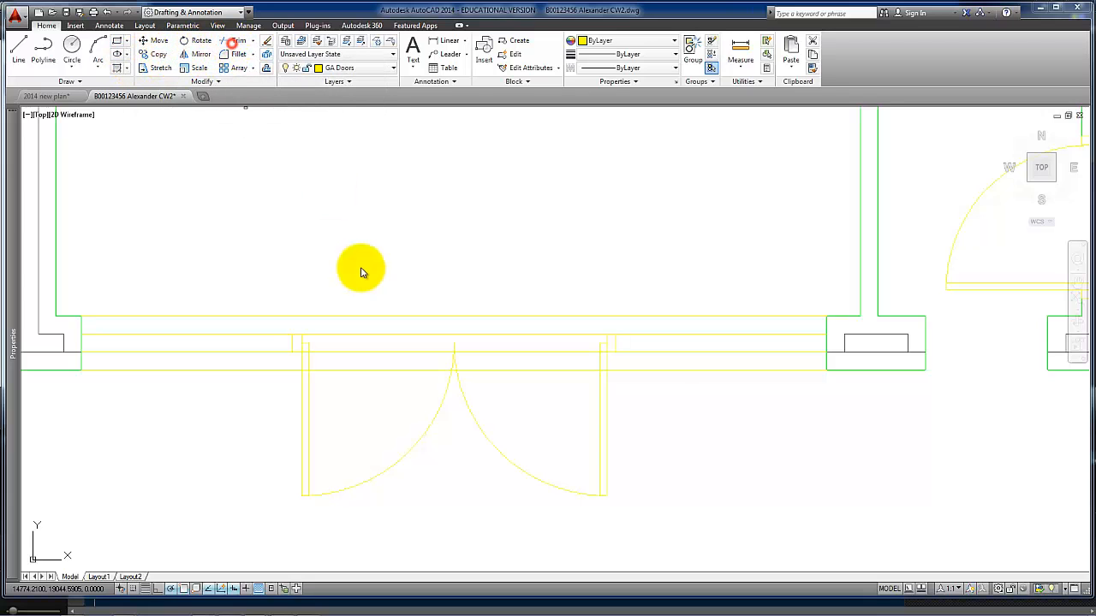
pyautogui.click(300, 342)
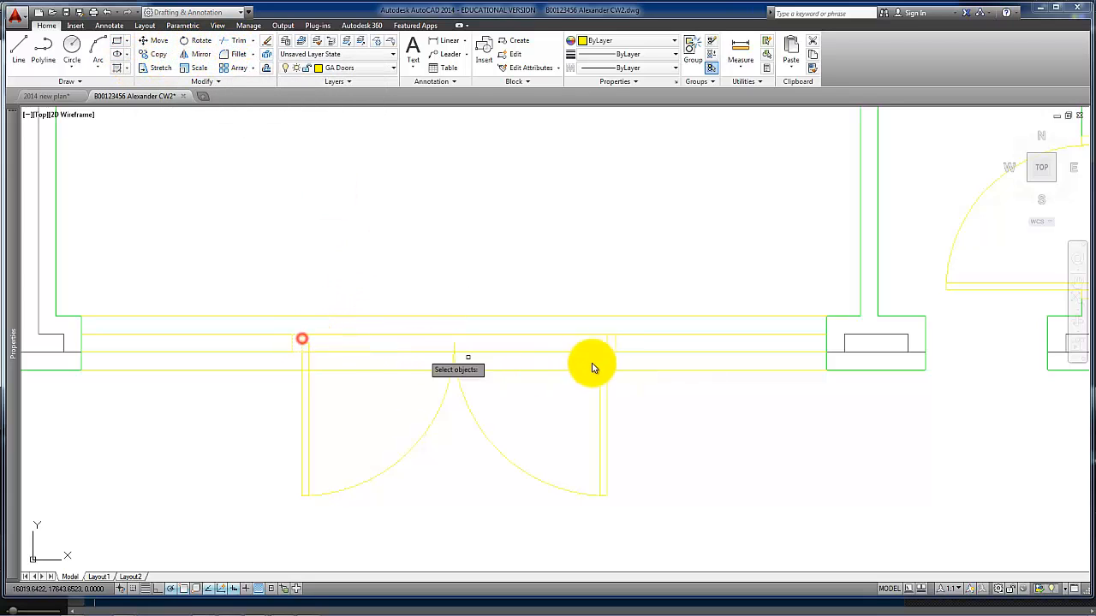
pyautogui.click(607, 340)
pyautogui.press('Return')
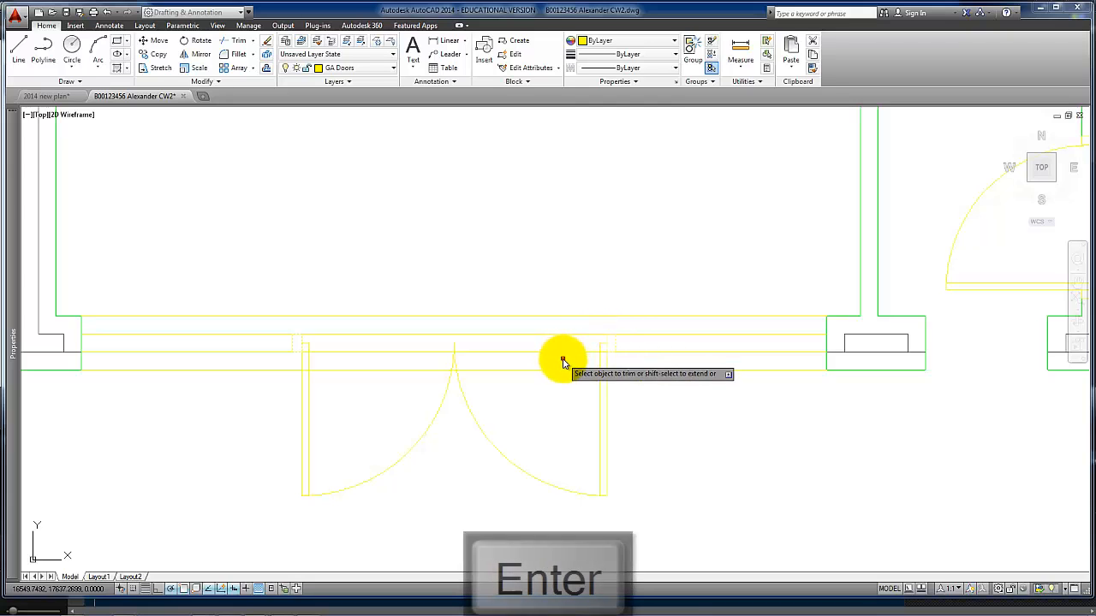
pyautogui.click(560, 352)
pyautogui.click(546, 334)
pyautogui.press('Return')
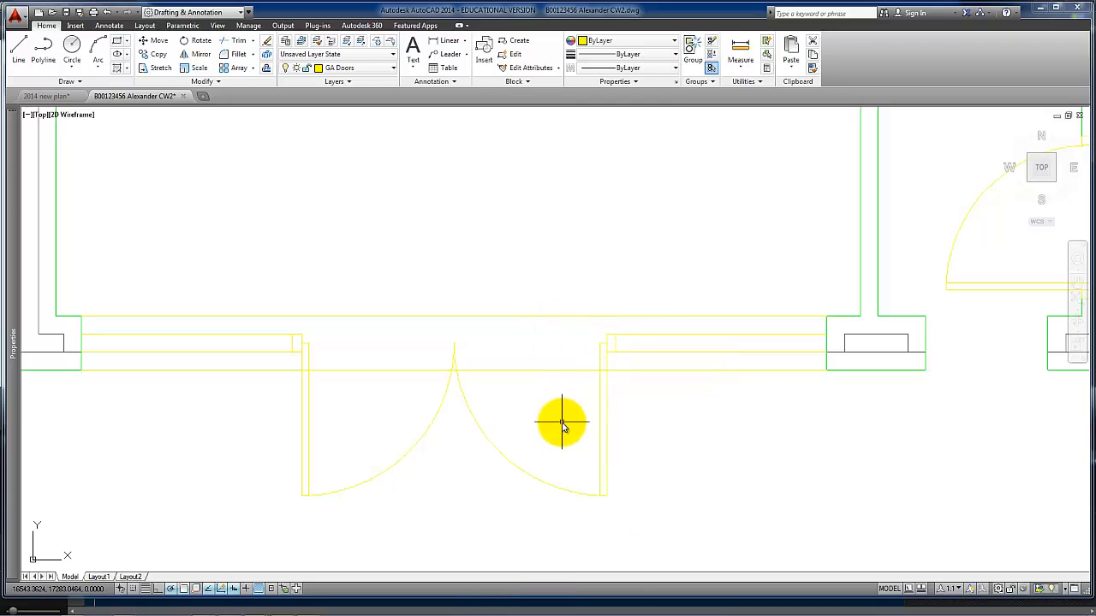
# Step: Offset the wall end line at the opening's left side by 50 into the opening
pyautogui.click(267, 72)
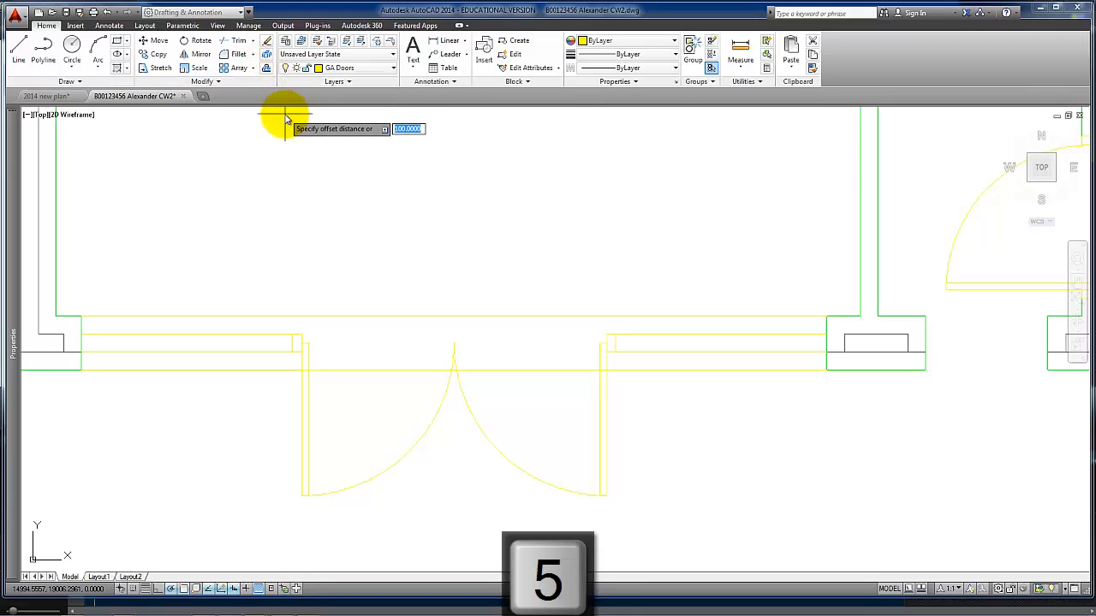
pyautogui.write('50')
pyautogui.press('Return')
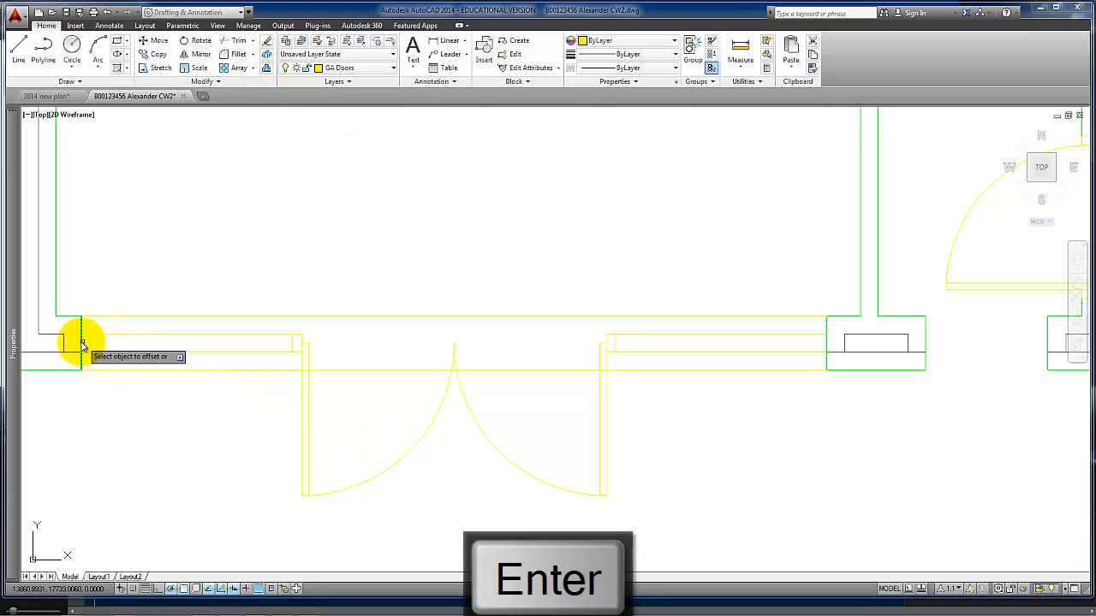
pyautogui.click(177, 408)
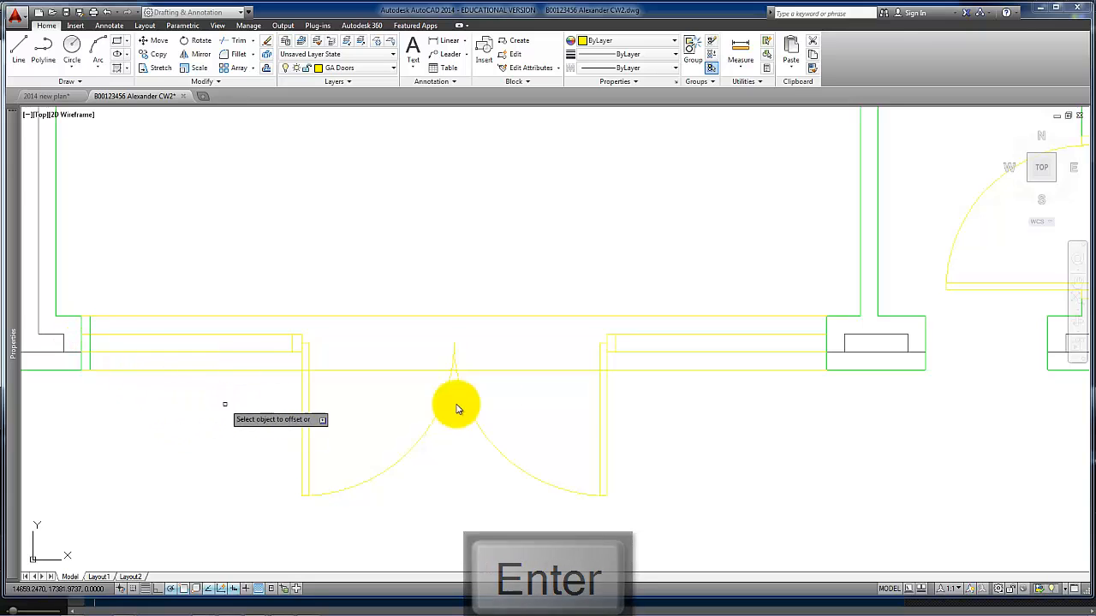
pyautogui.press('Return')
# Step: Trim the offset wall line to the part between the two middle lines and match its properties to the adjoining yellow line
pyautogui.scroll(3, 90, 352)
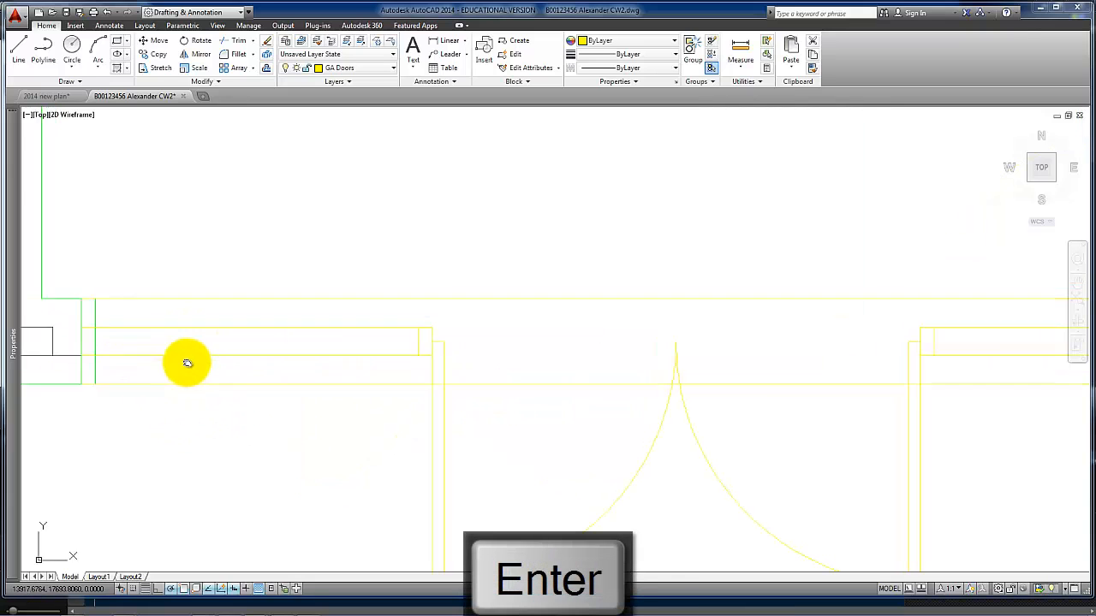
pyautogui.click(233, 41)
pyautogui.press('Return')
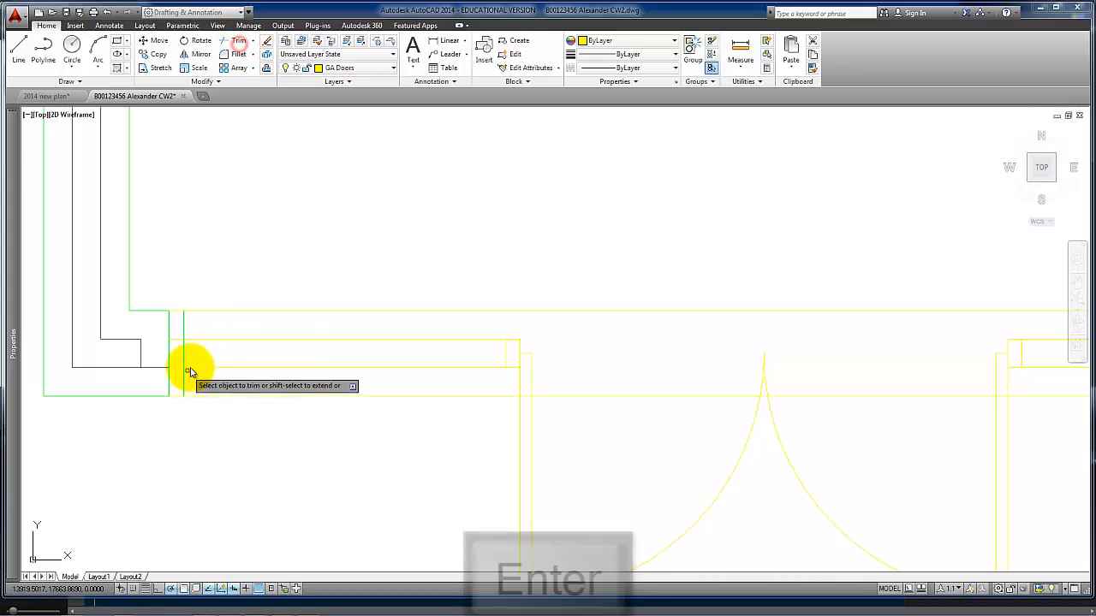
pyautogui.click(183, 323)
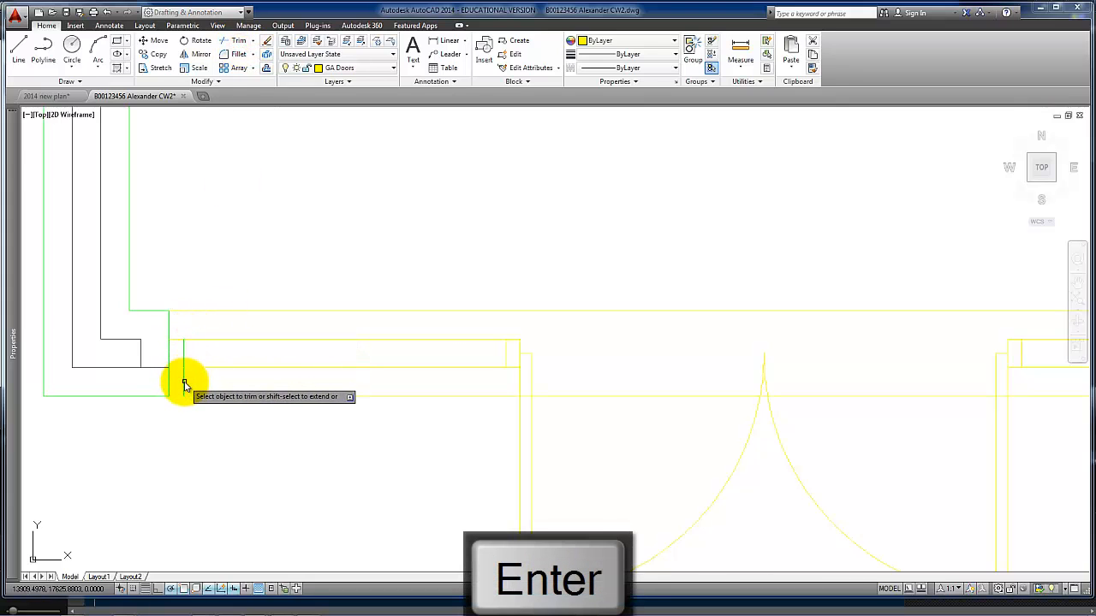
pyautogui.click(180, 382)
pyautogui.press('Return')
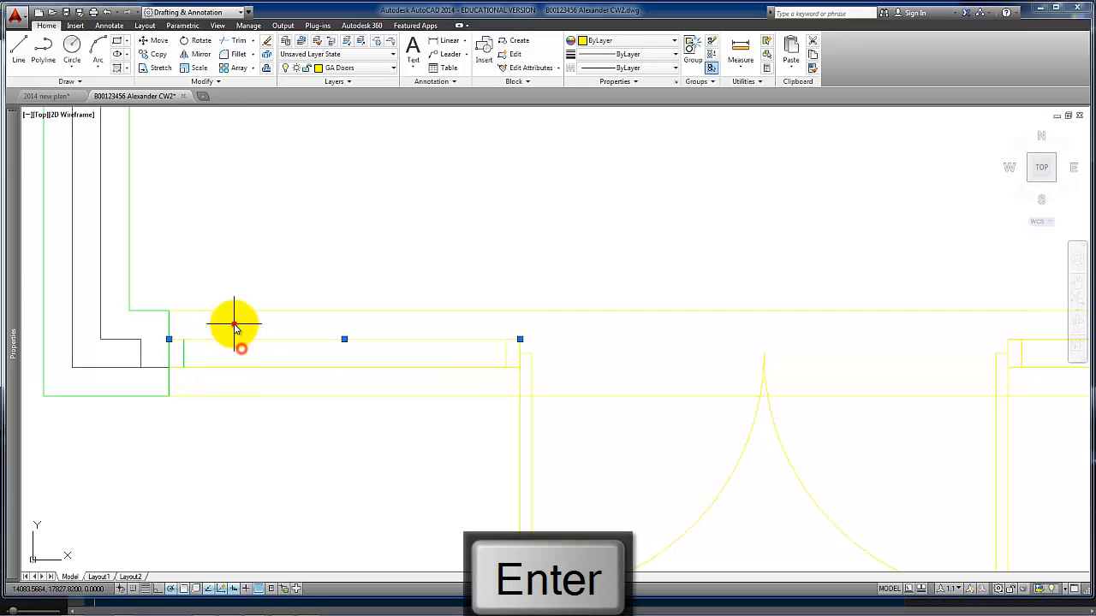
pyautogui.click(811, 67)
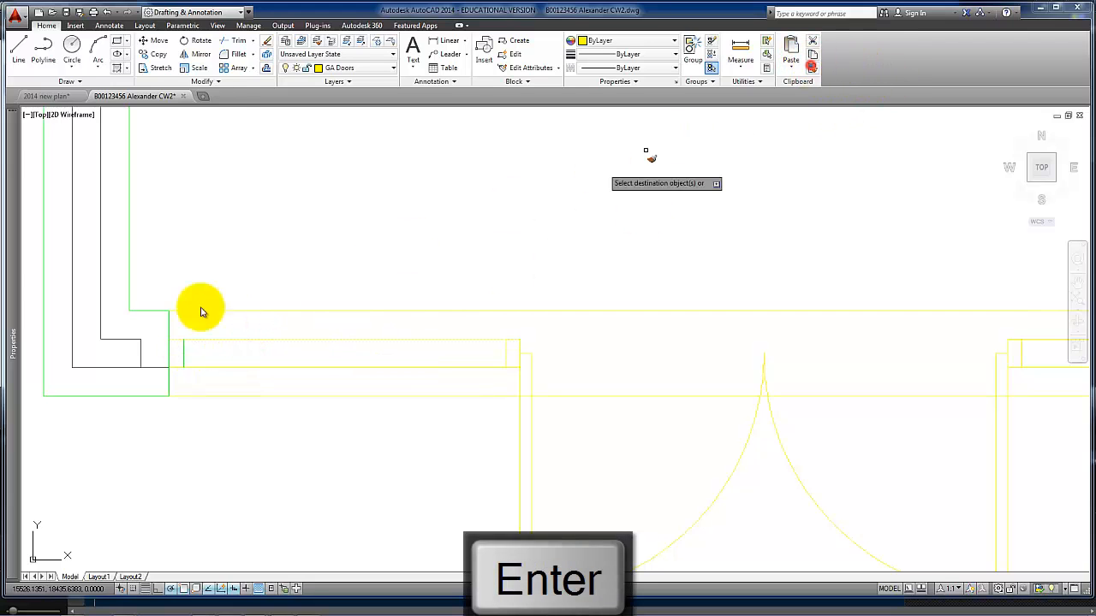
pyautogui.click(182, 353)
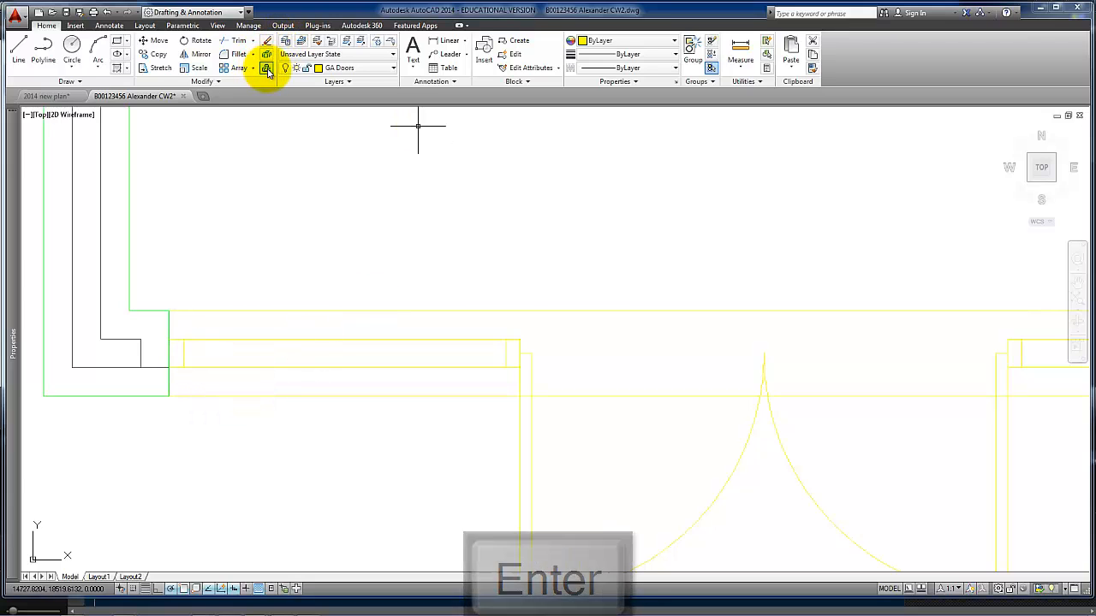
# Step: Offset the double door's left frame rectangle outwards by 50
pyautogui.write('5')
pyautogui.press('Return')
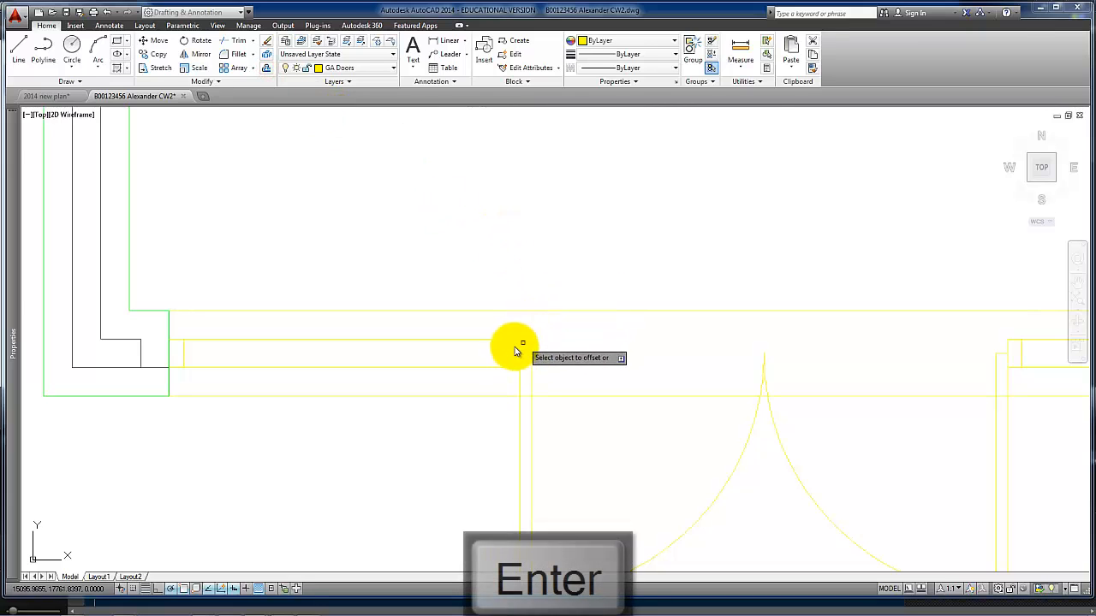
pyautogui.click(506, 352)
pyautogui.click(461, 353)
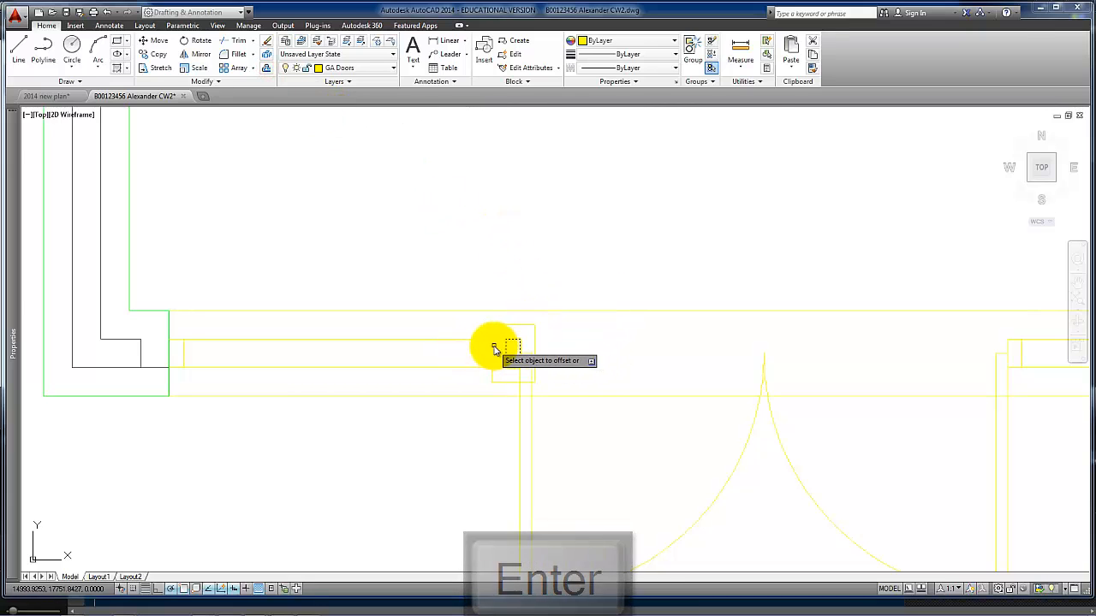
pyautogui.press('Escape')
# Step: Trim the offset frame rectangle against the two middle lines, leaving only its vertical segment left of the door frame
pyautogui.click(238, 41)
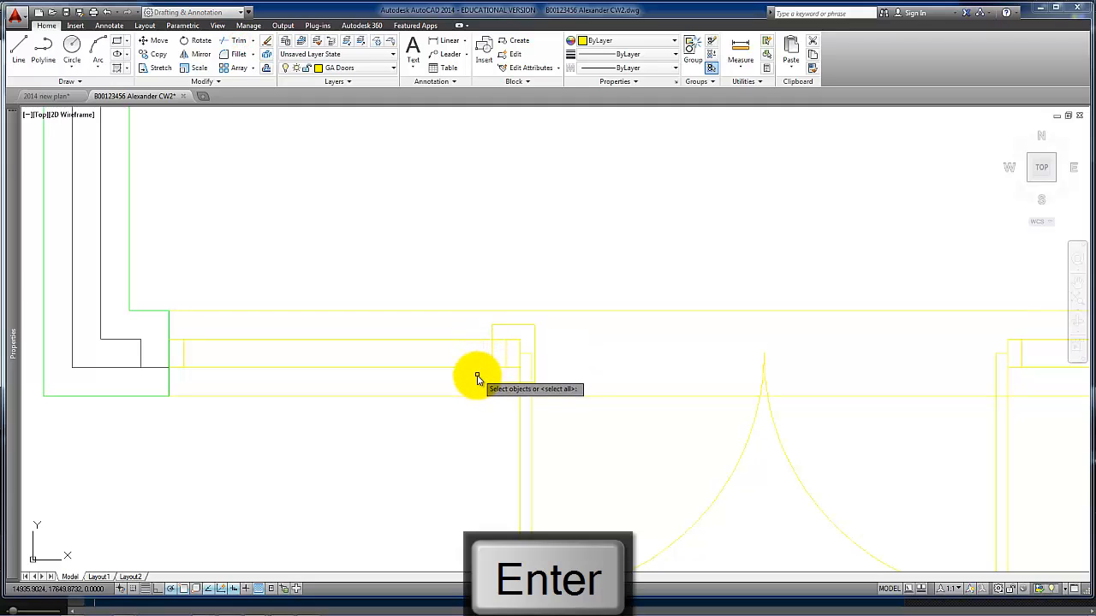
pyautogui.click(476, 377)
pyautogui.click(460, 334)
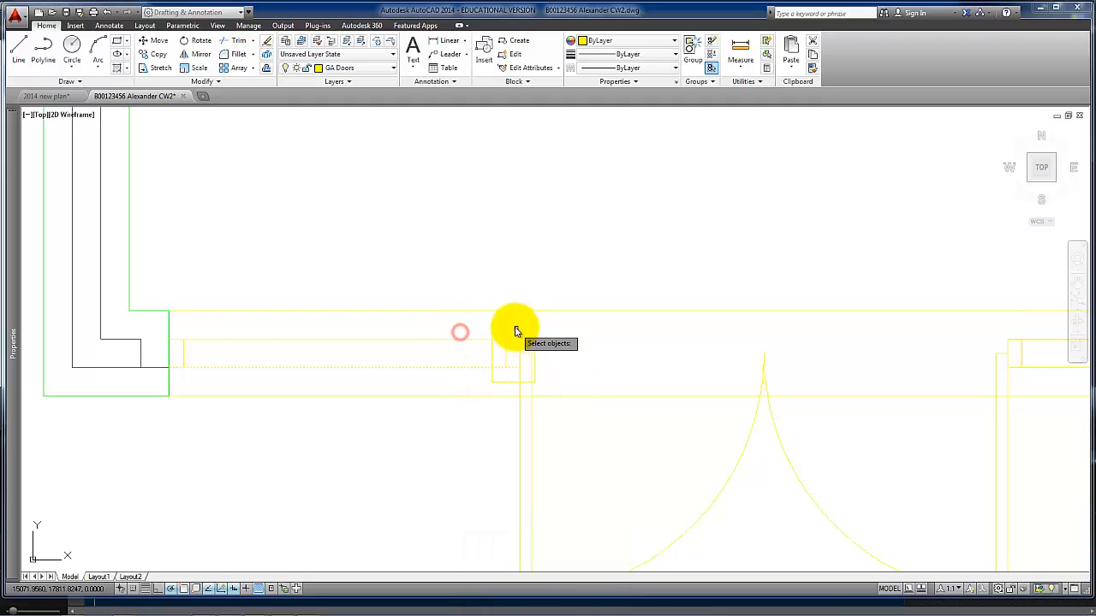
pyautogui.press('Return')
pyautogui.click(506, 355)
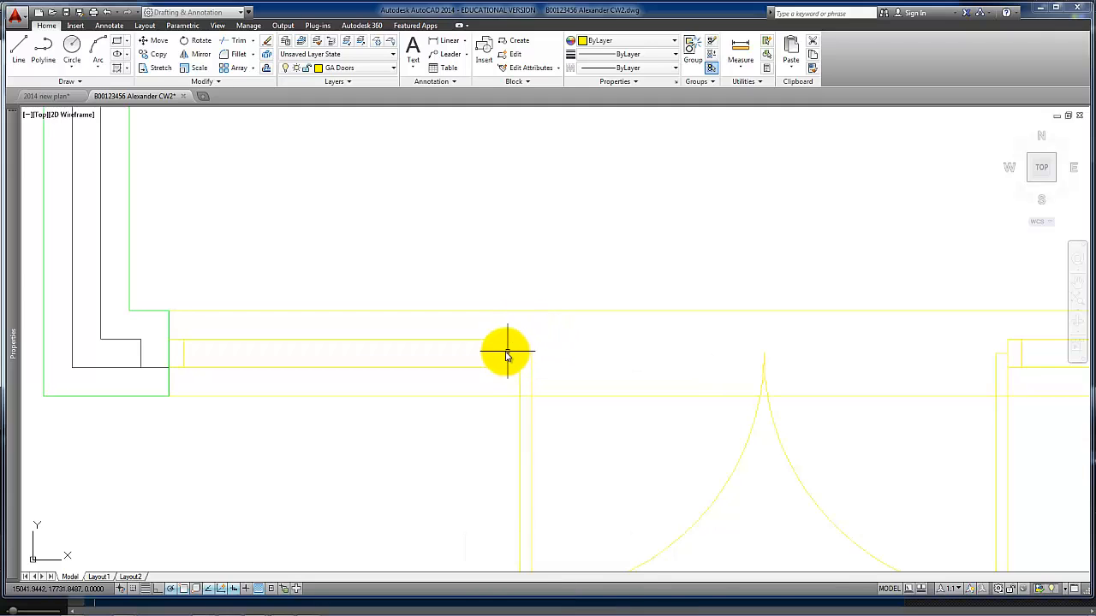
pyautogui.click(497, 343)
pyautogui.click(456, 370)
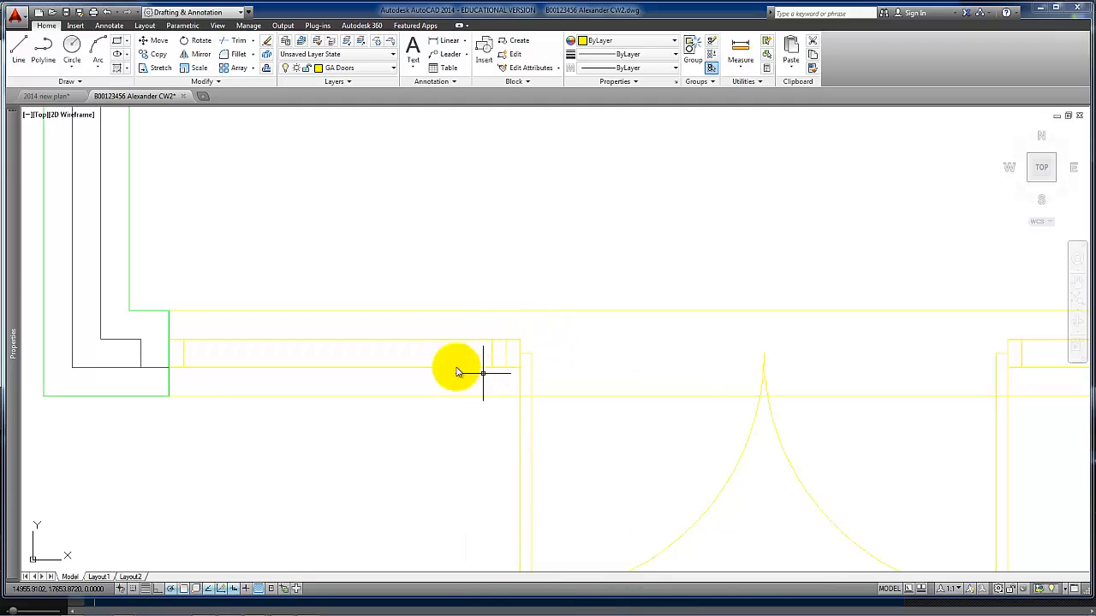
# Step: Draw a horizontal glazing line between the midpoints of the two vertical end lines in the left side panel
pyautogui.click(18, 53)
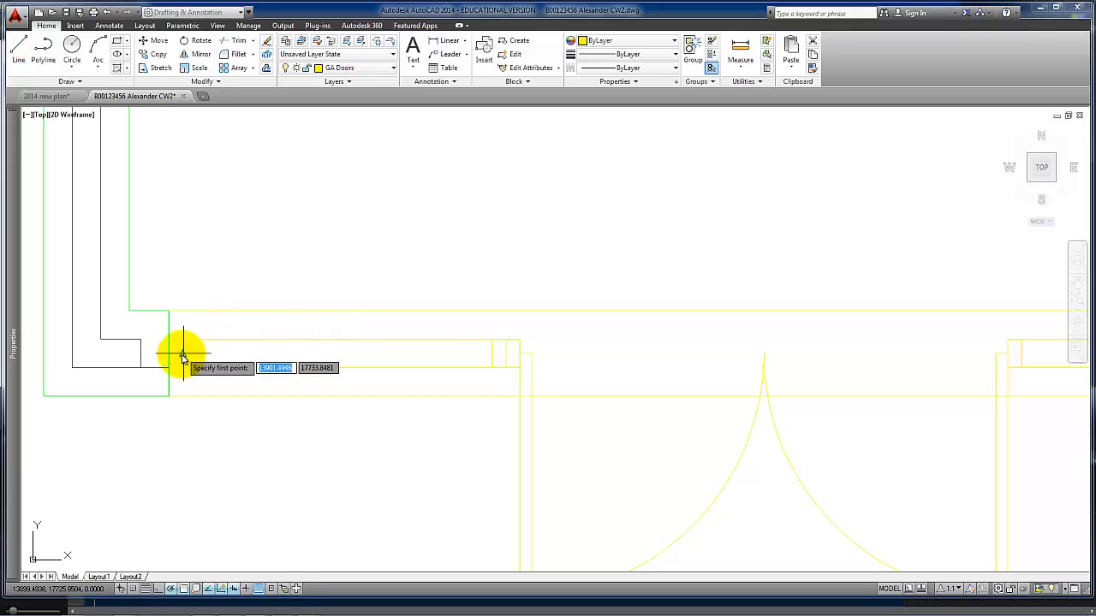
pyautogui.click(182, 354)
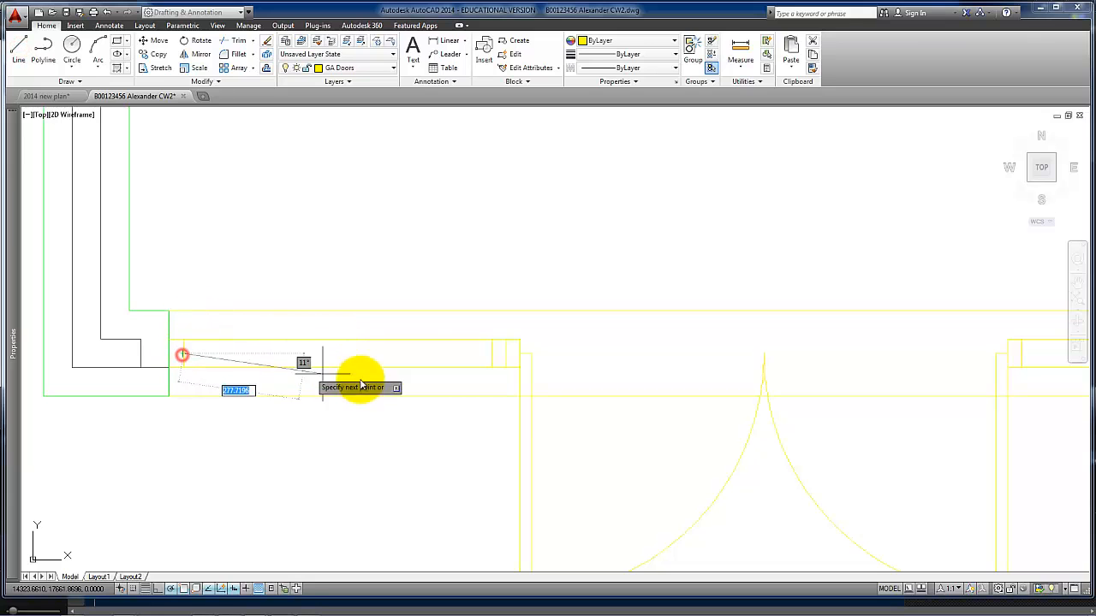
pyautogui.click(492, 354)
pyautogui.press('Return')
pyautogui.scroll(-4, 482, 384)
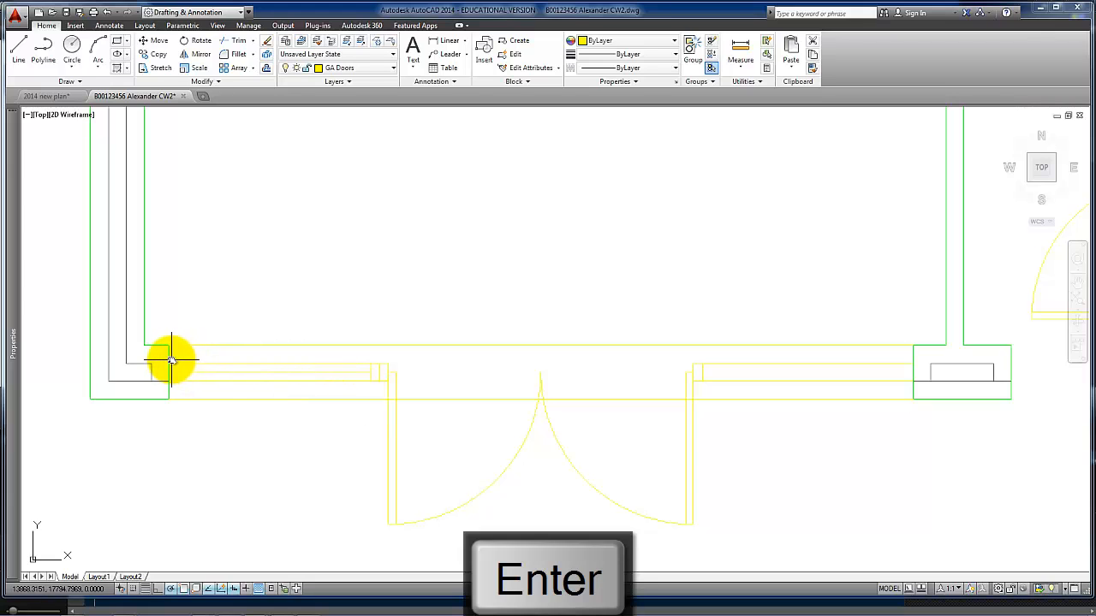
# Step: Mirror the left side panel's glazing and end lines about a vertical axis through the double door's centre, keeping the originals
pyautogui.click(172, 360)
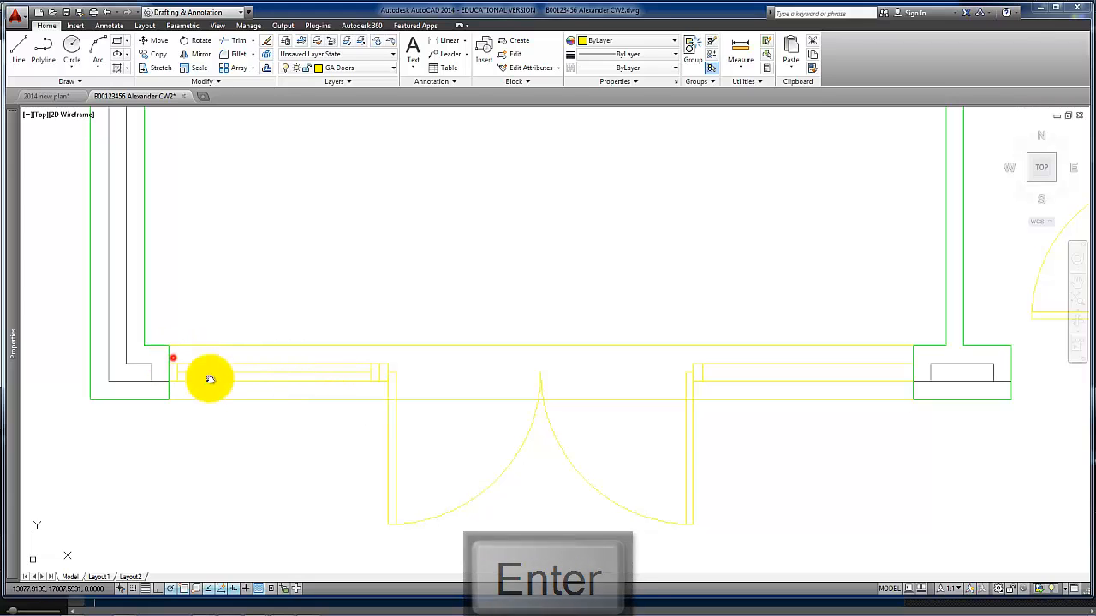
pyautogui.click(373, 386)
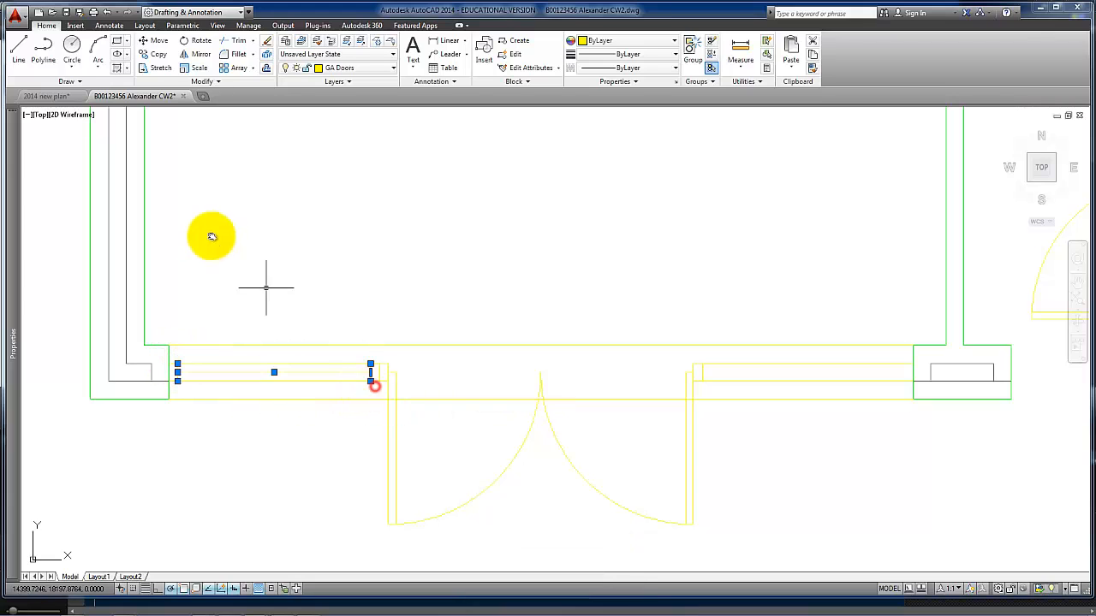
pyautogui.click(201, 54)
pyautogui.click(539, 373)
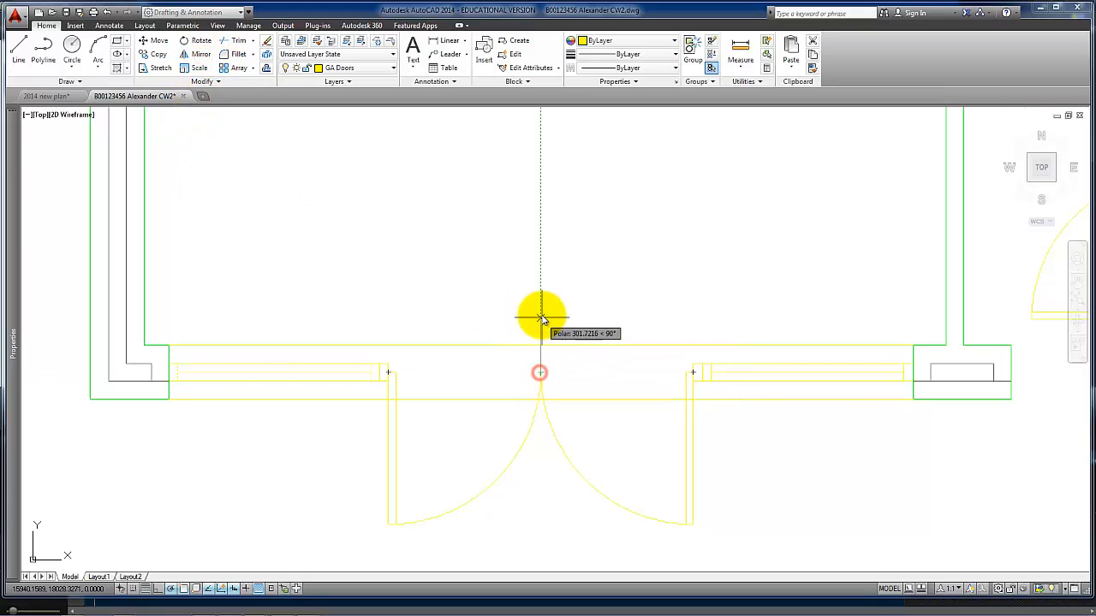
pyautogui.press('Return')
pyautogui.scroll(-3, 706, 386)
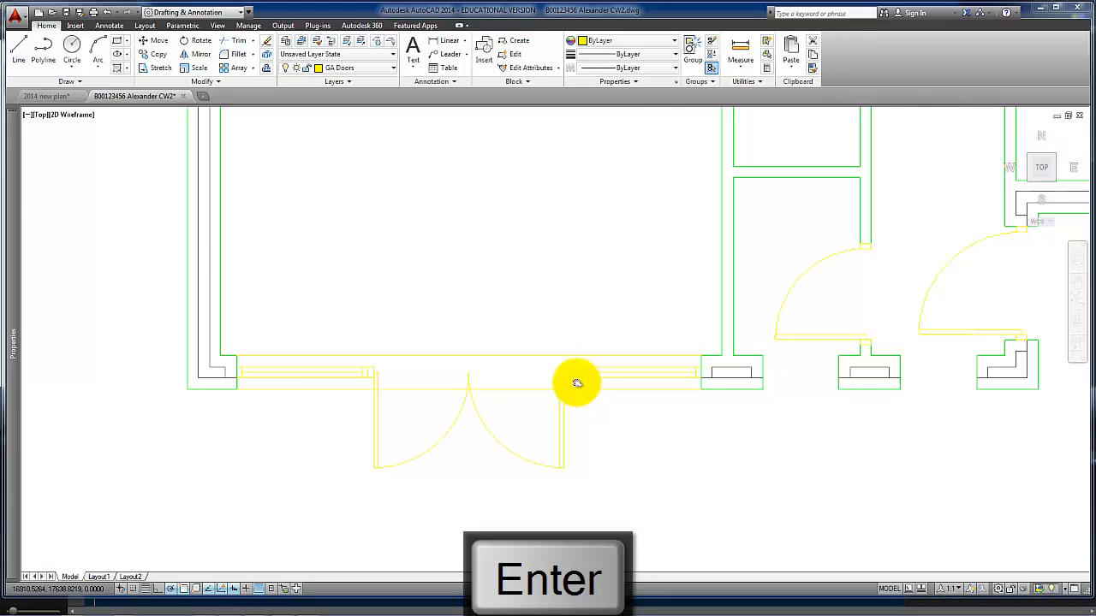
pyautogui.scroll(-2, 577, 383)
pyautogui.moveTo(594, 313); pyautogui.dragTo(595, 403, button='middle')
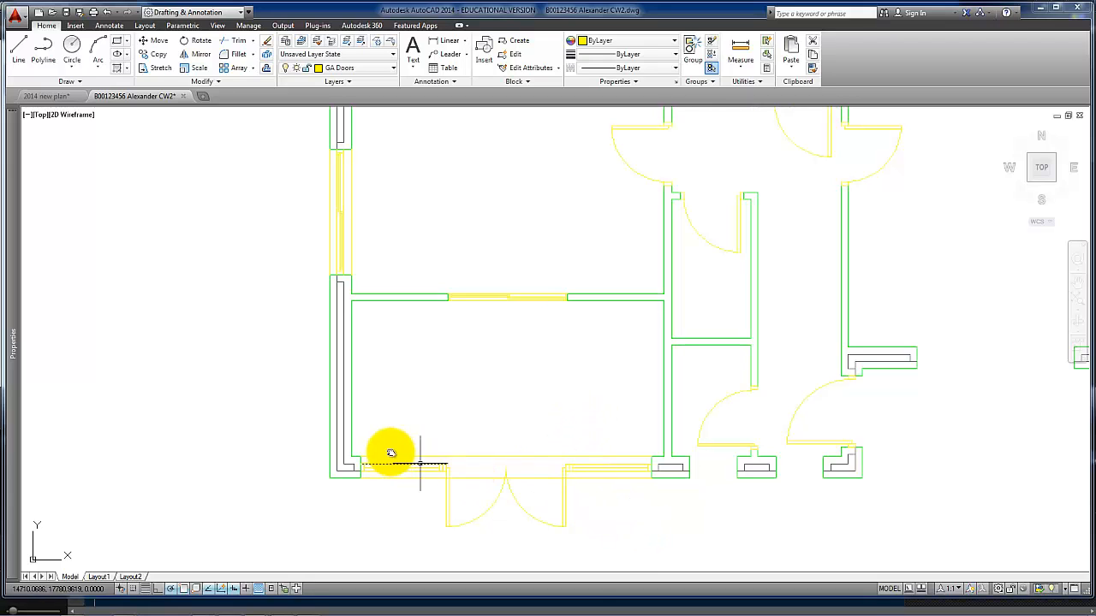
# Step: Examine the double swing door with its side panels and the sliding doors in the inner partition and left outer wall
pyautogui.click(650, 489)
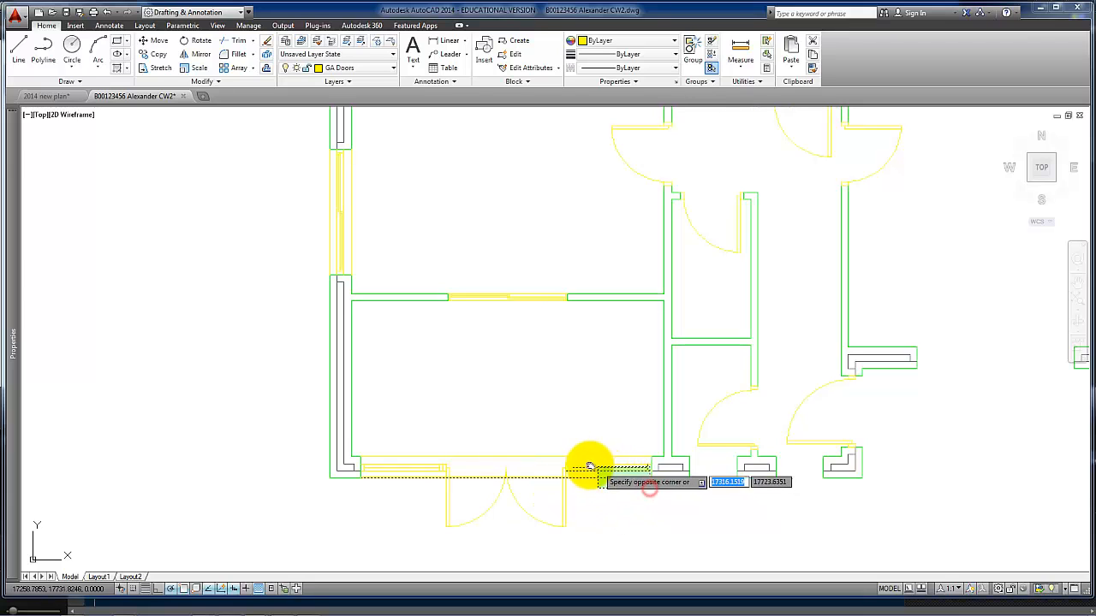
pyautogui.click(364, 423)
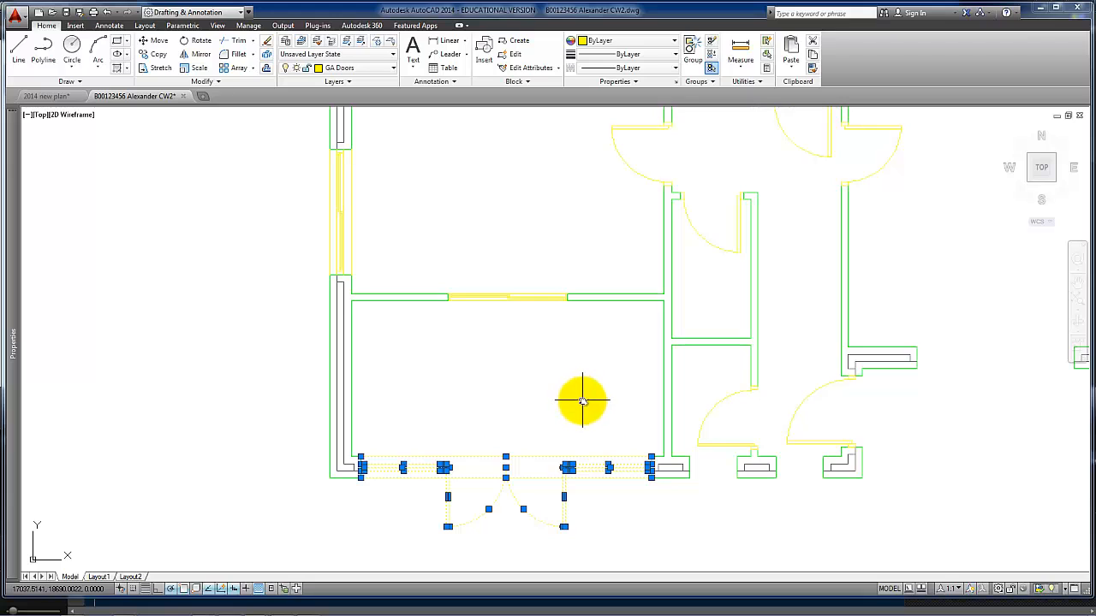
pyautogui.press('Escape')
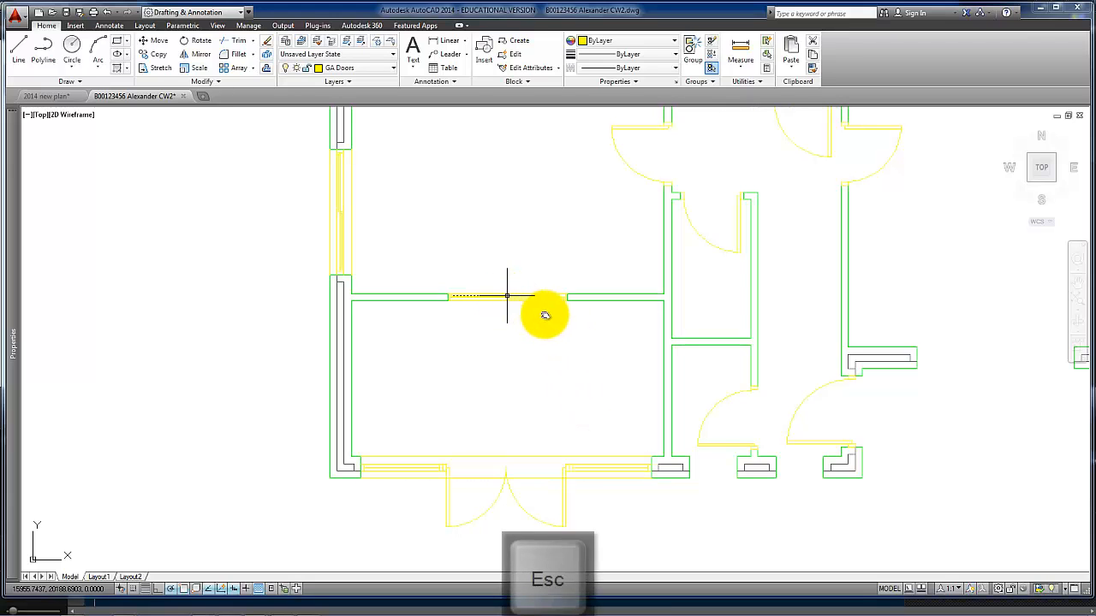
pyautogui.scroll(4, 447, 284)
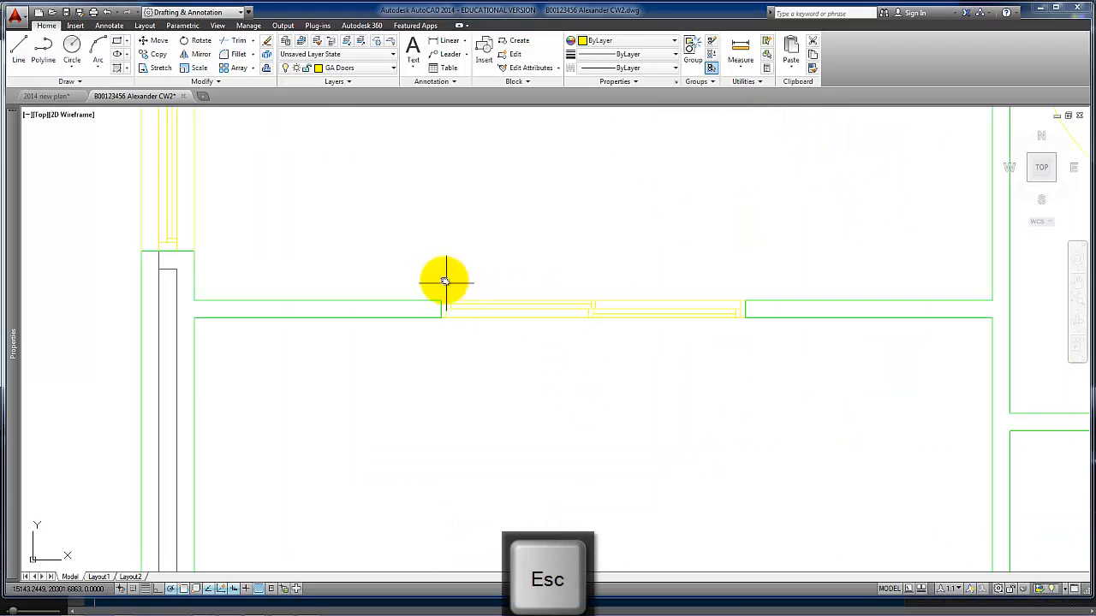
pyautogui.click(444, 281)
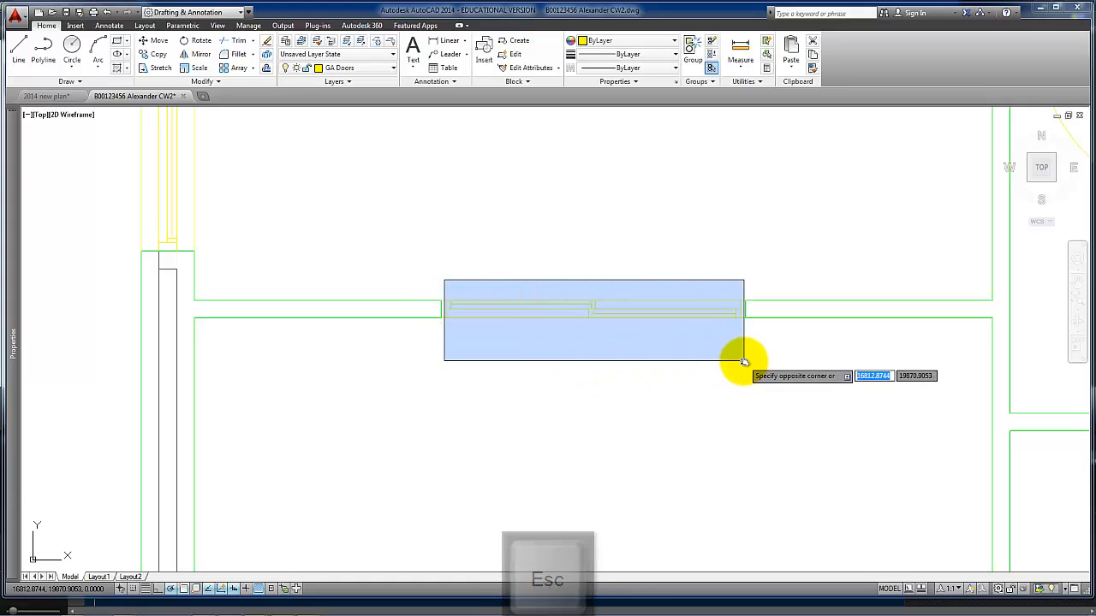
pyautogui.click(744, 362)
pyautogui.click(744, 361)
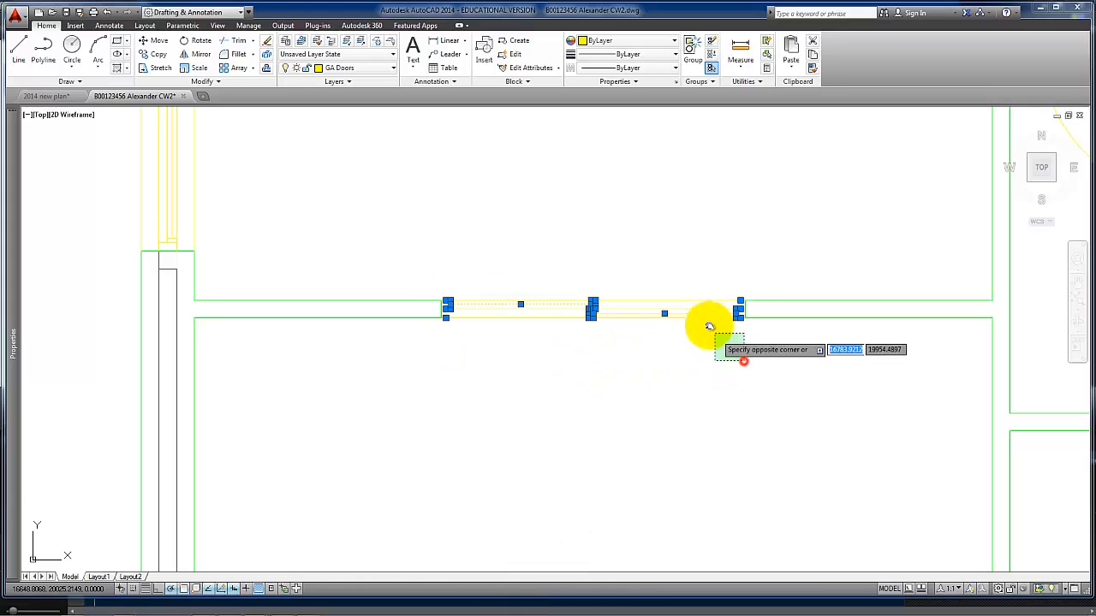
pyautogui.click(448, 241)
pyautogui.press('Escape')
pyautogui.scroll(-2, 504, 339)
pyautogui.moveTo(504, 340); pyautogui.dragTo(572, 501, button='middle')
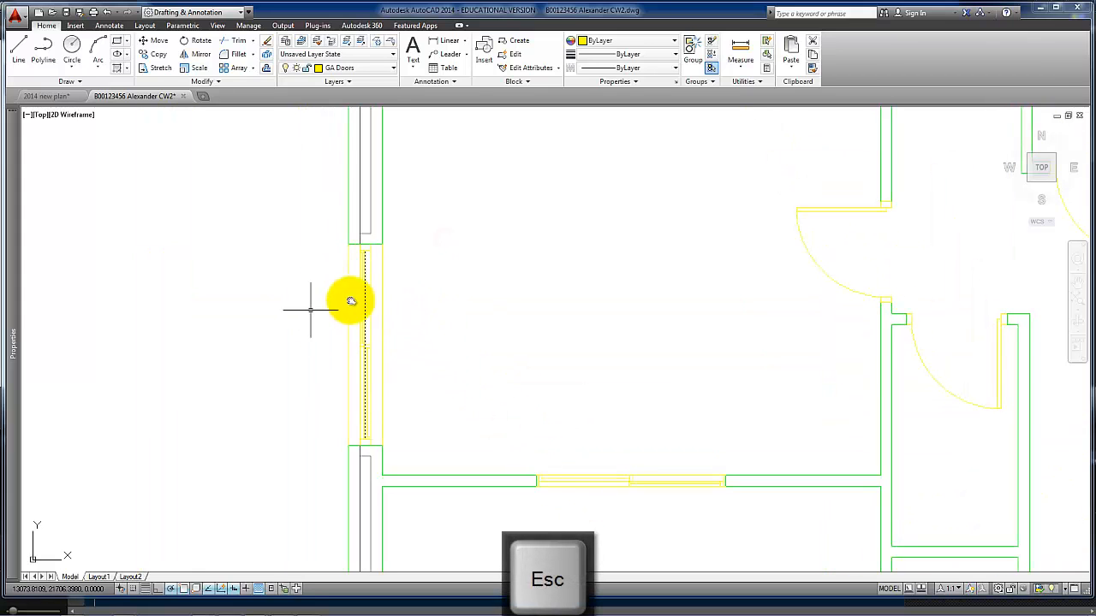
pyautogui.scroll(-4, 454, 367)
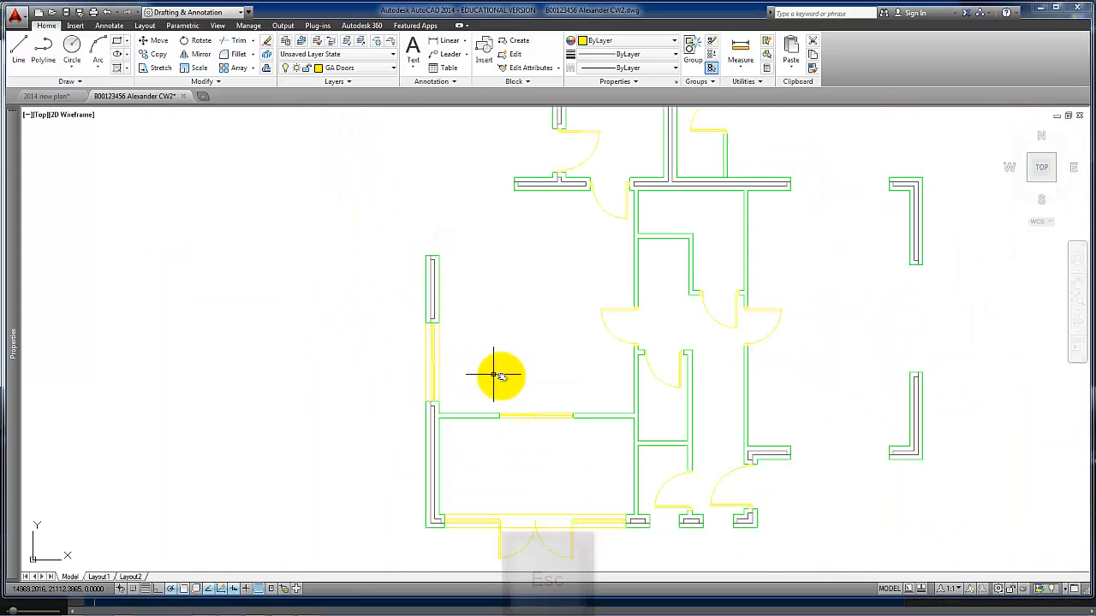
pyautogui.moveTo(497, 374); pyautogui.dragTo(465, 325, button='middle')
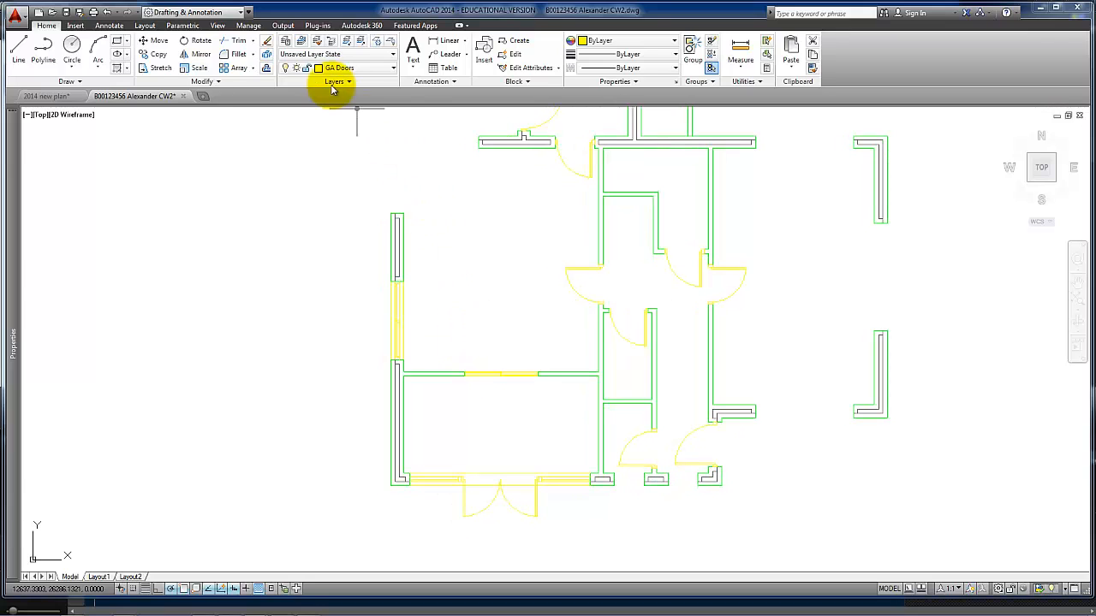